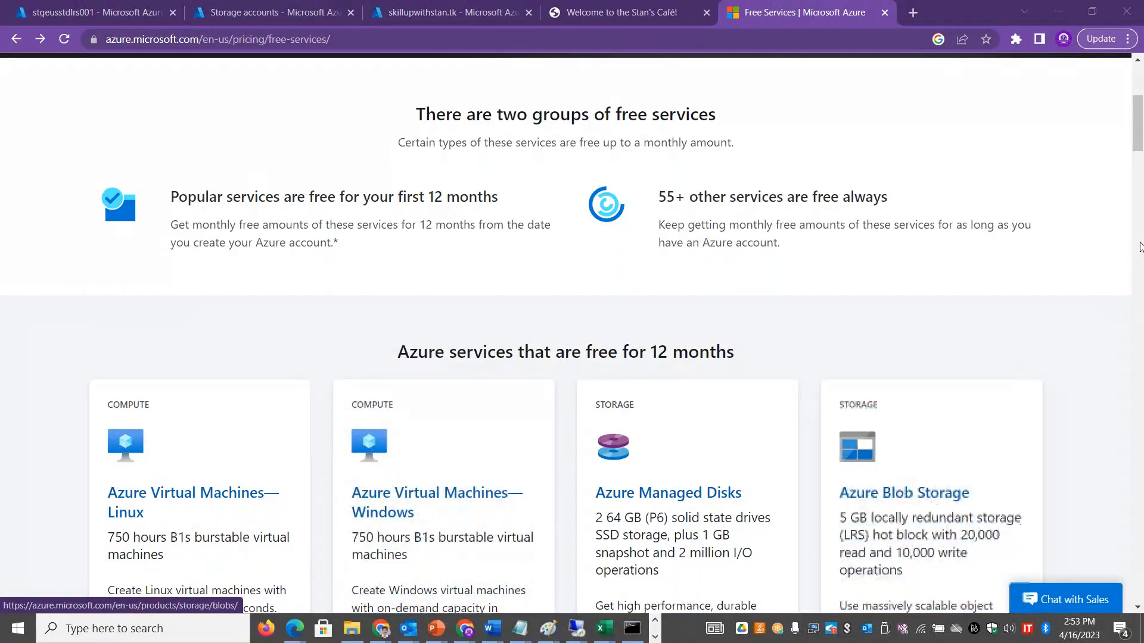
Step: Switch to File Explorer, open index.html from the static-website folder, and look through its images folder
left_click_drag(1137, 148, 1140, 122)
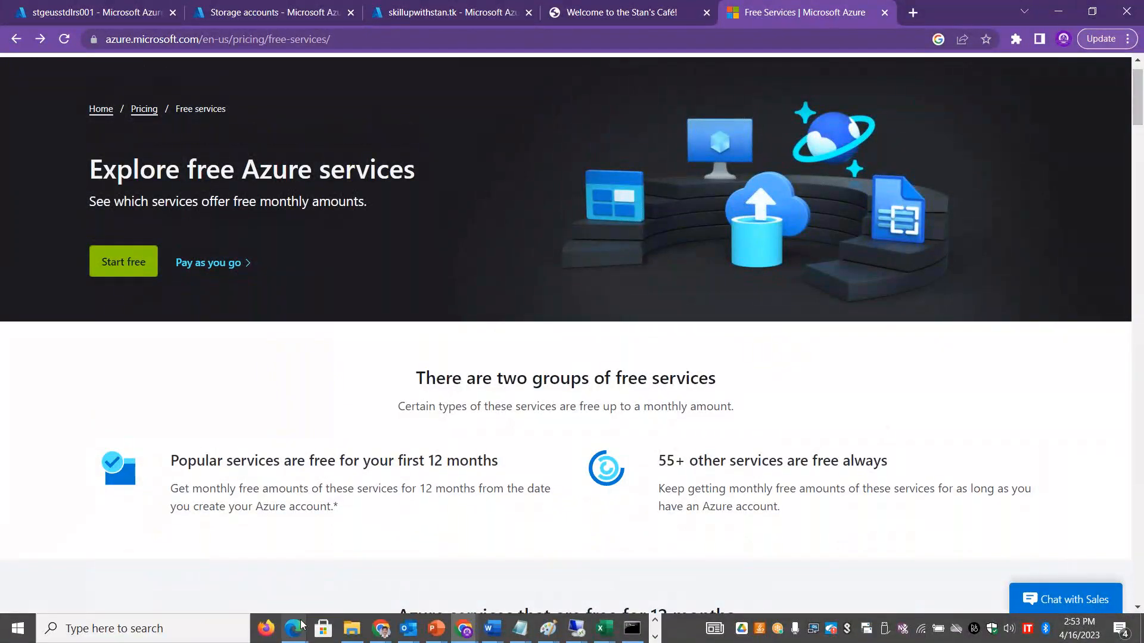
mouse_move(300, 628)
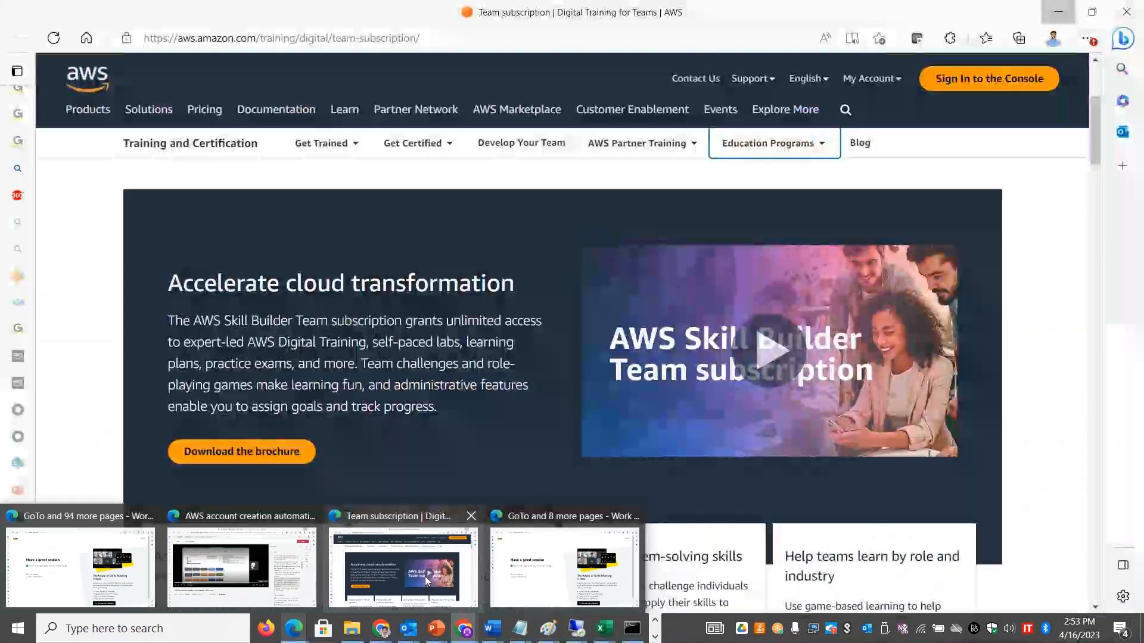
mouse_move(424, 577)
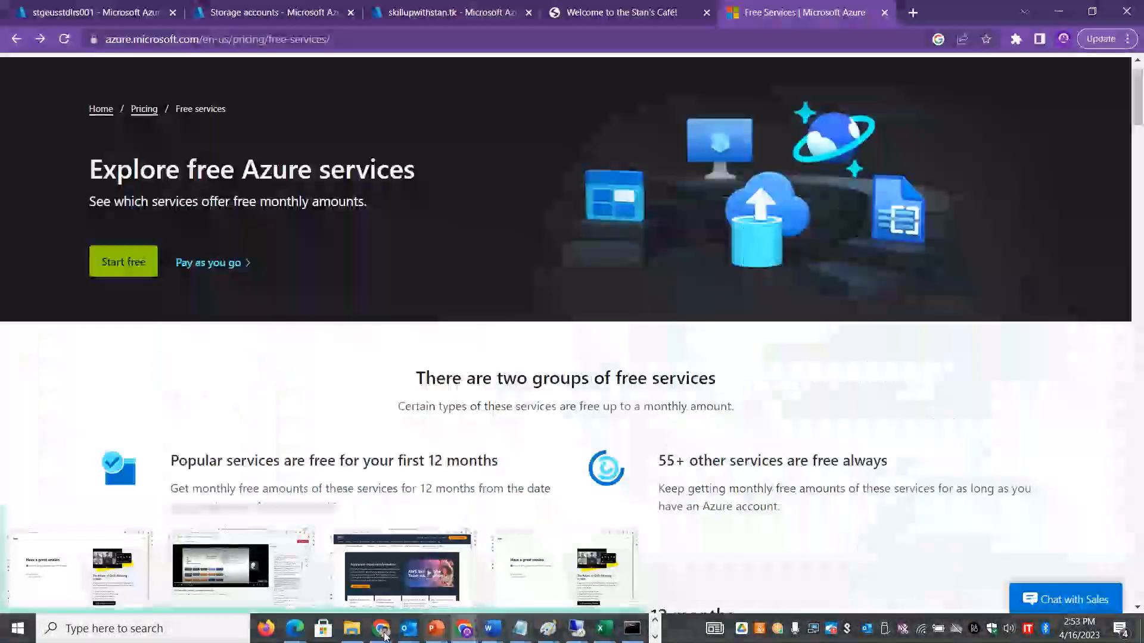
mouse_move(354, 623)
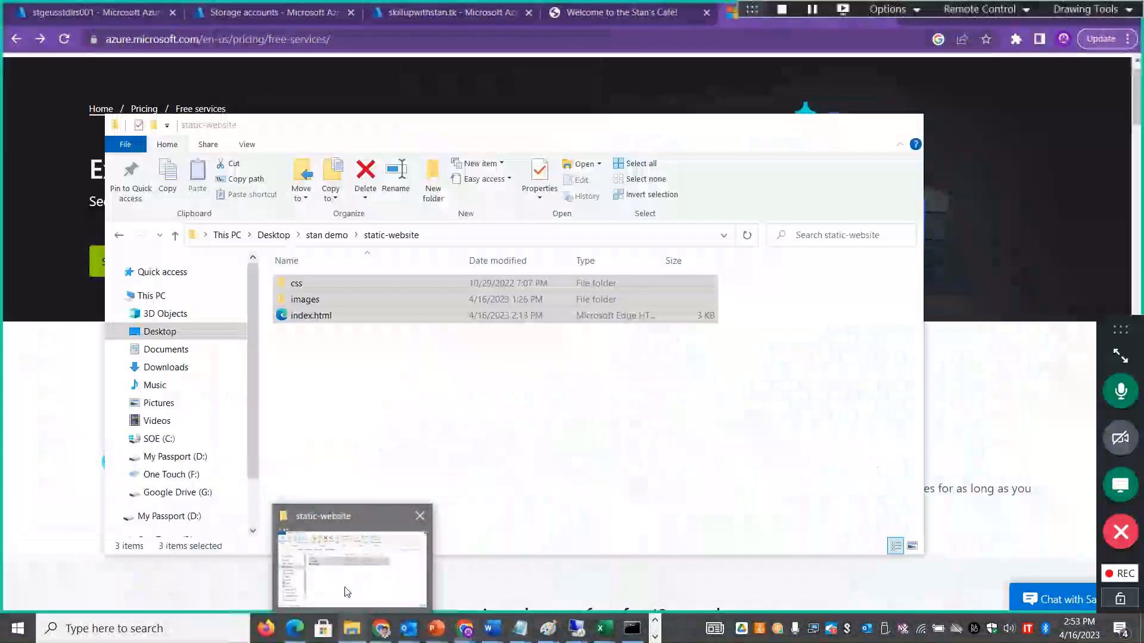
left_click(343, 589)
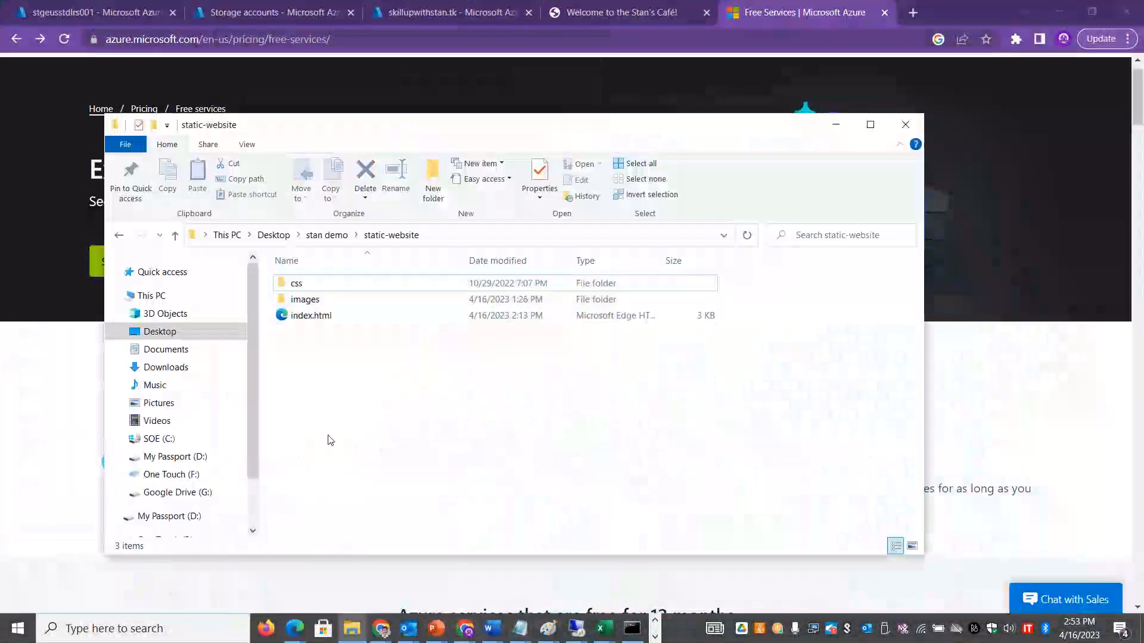
left_click(317, 323)
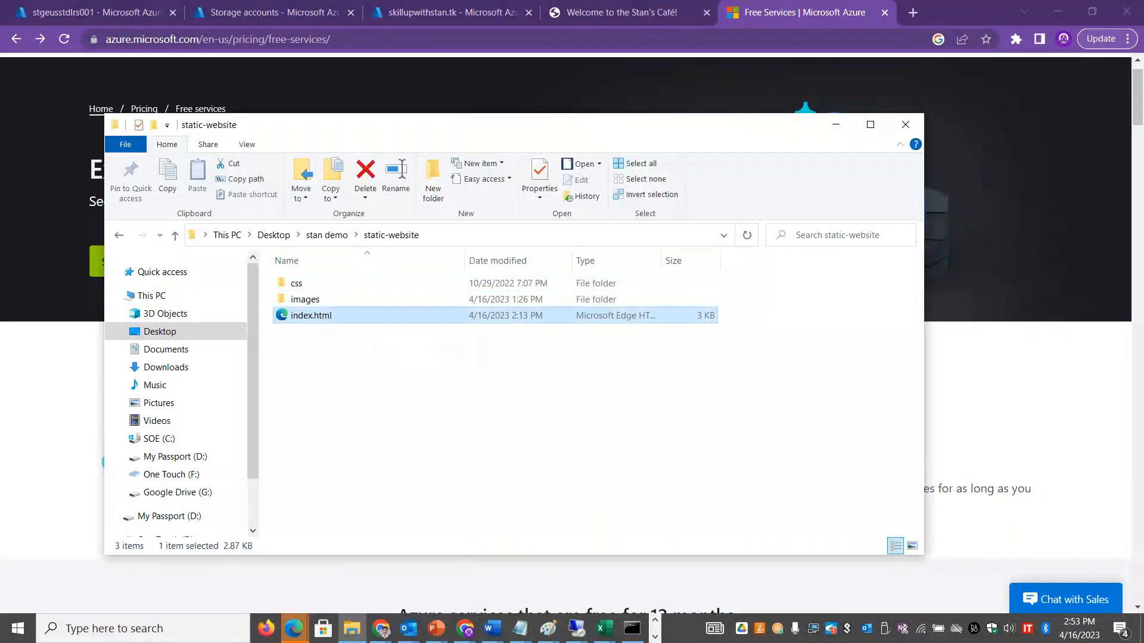
double_click(305, 299)
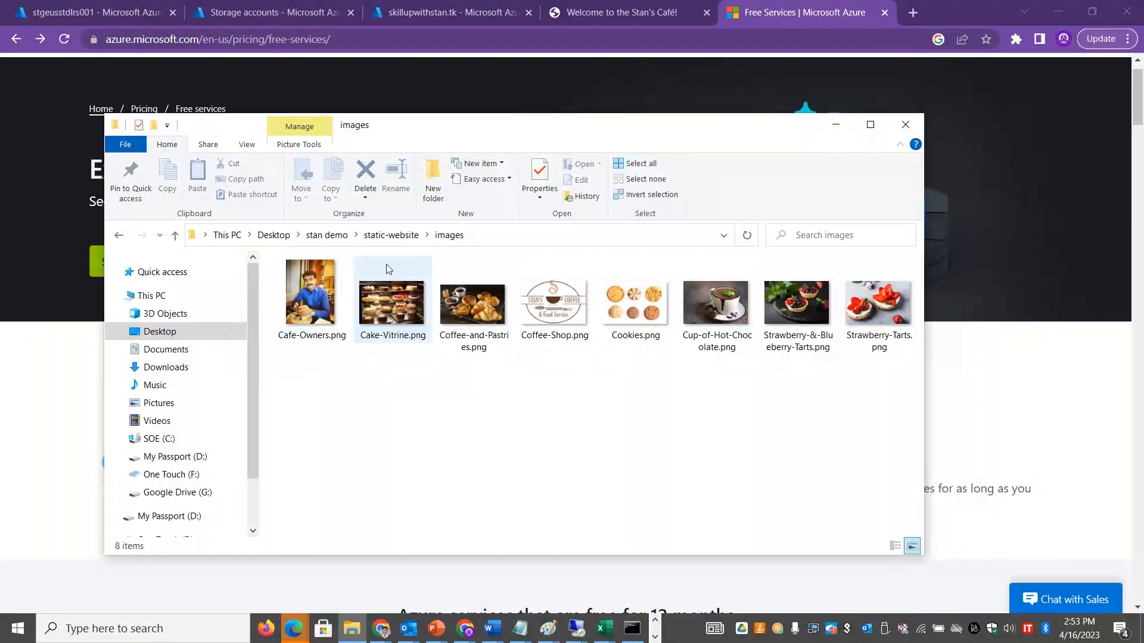
left_click(391, 235)
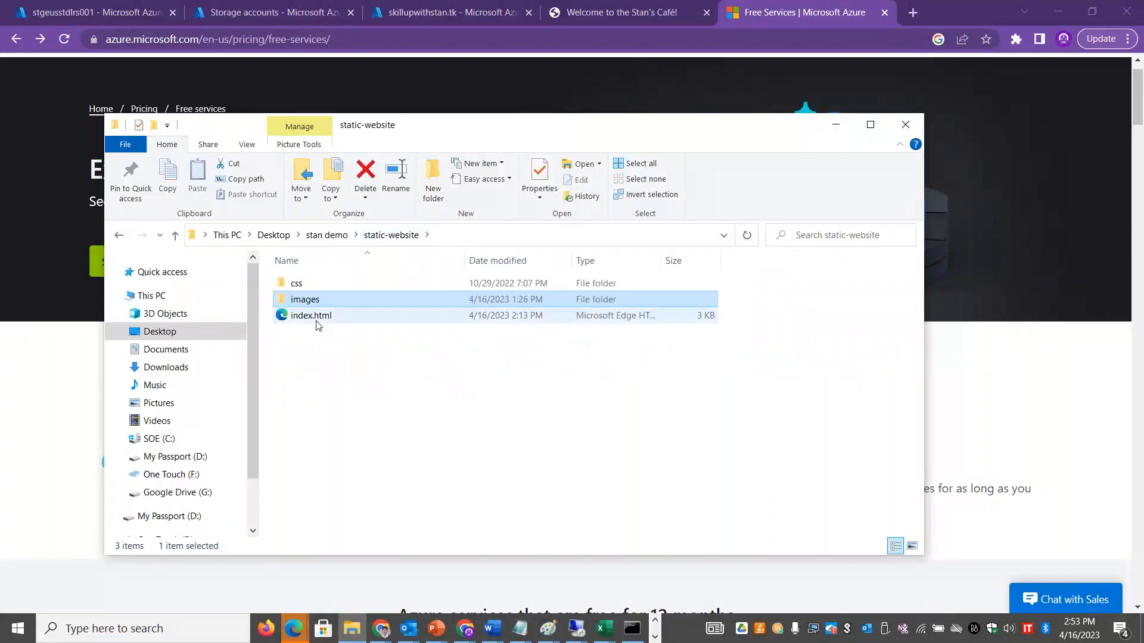
Step: Switch to Edge and review the Stan's Café page from its heading down to the contact details and hours
mouse_move(294, 633)
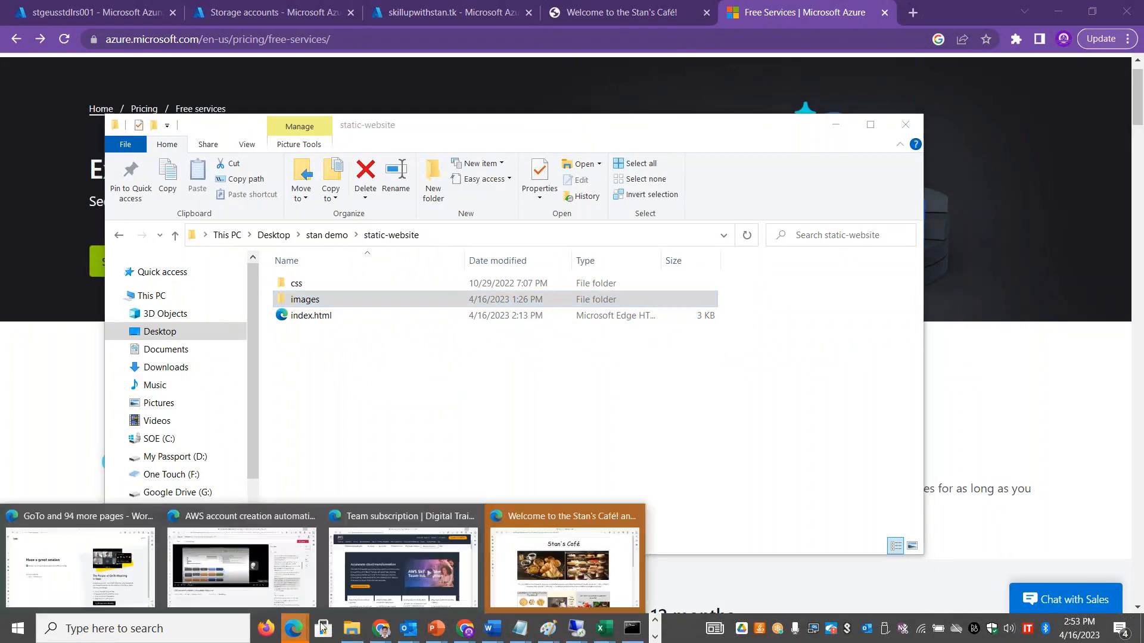
left_click(569, 560)
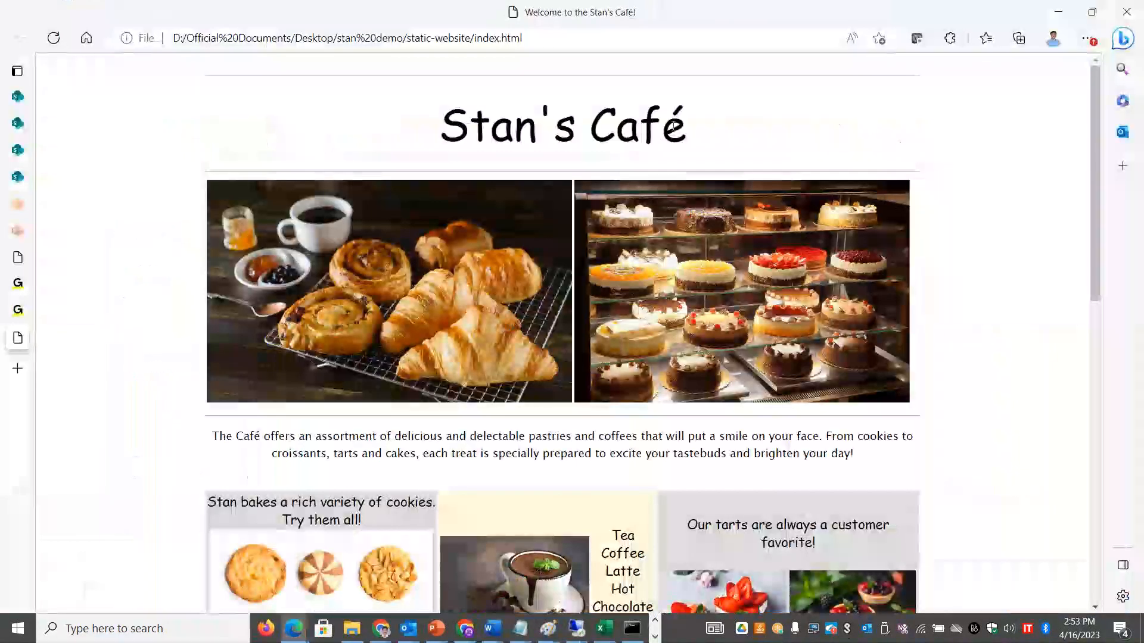
left_click_drag(718, 108, 441, 122)
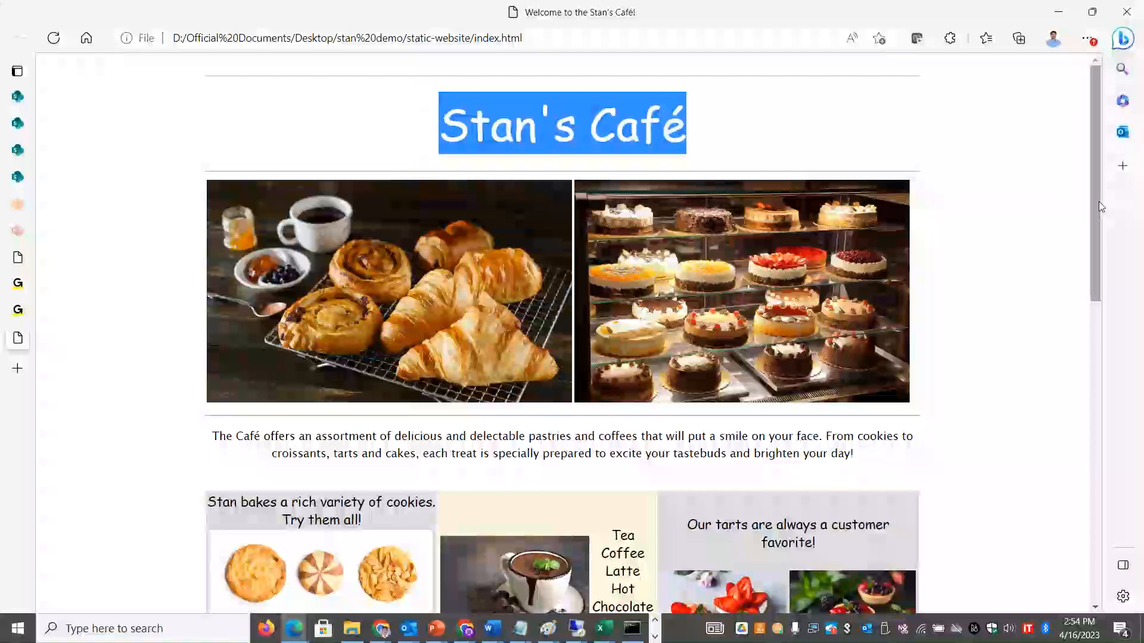
left_click_drag(1095, 201, 1067, 505)
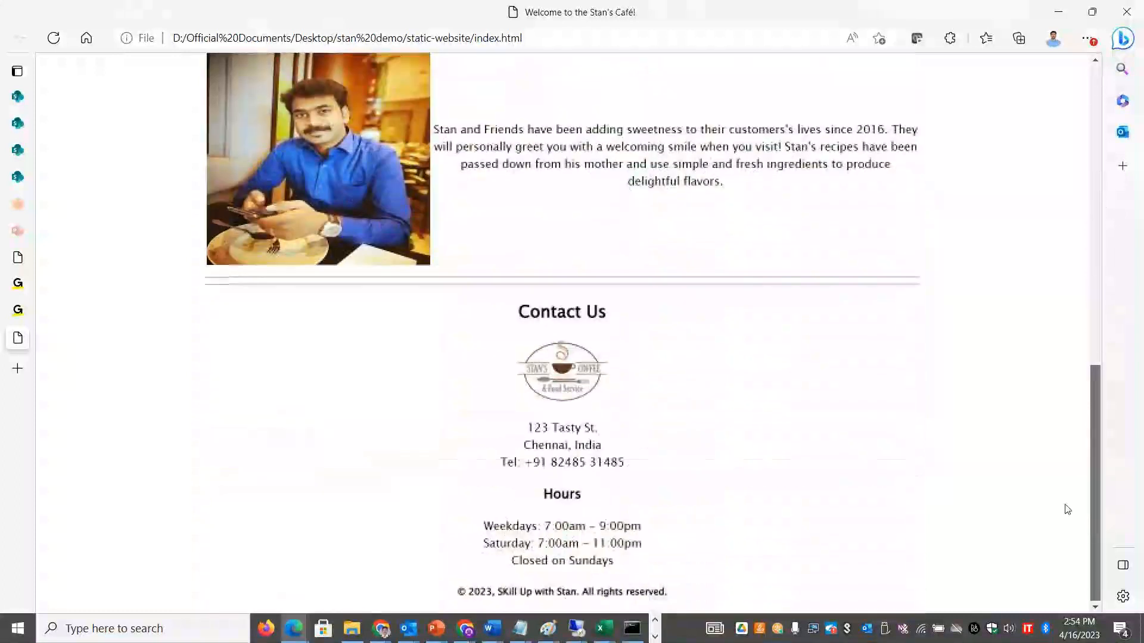
left_click_drag(1053, 560, 1053, 561)
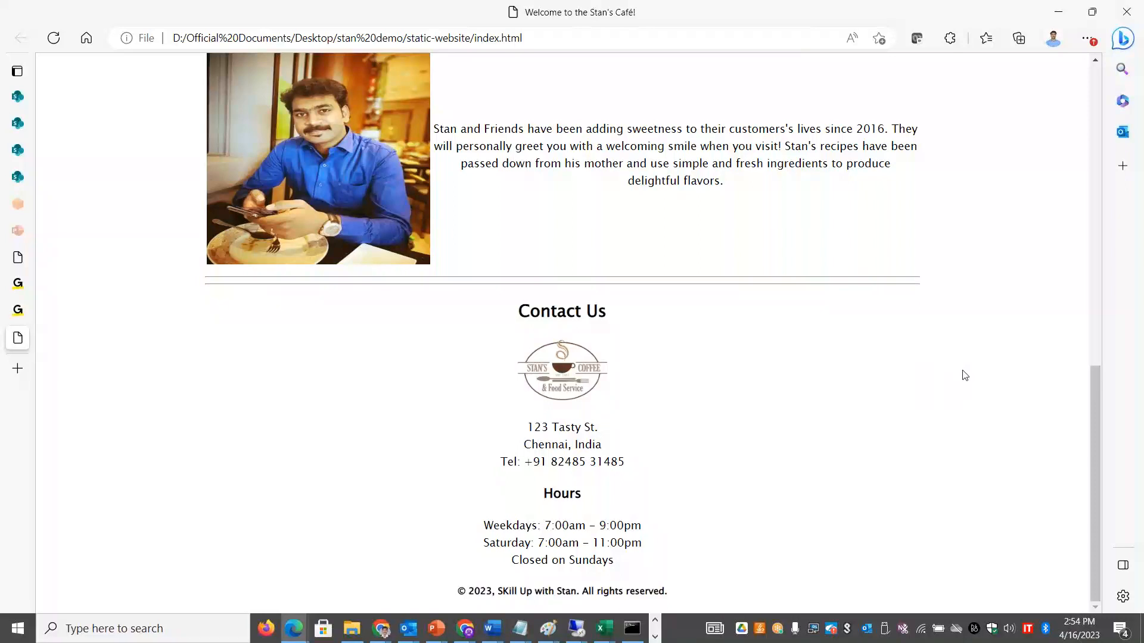
Step: Return to File Explorer and inspect the contents of the static-website folder's images and css subfolders
key("alt+Tab")
key("alt+Tab")
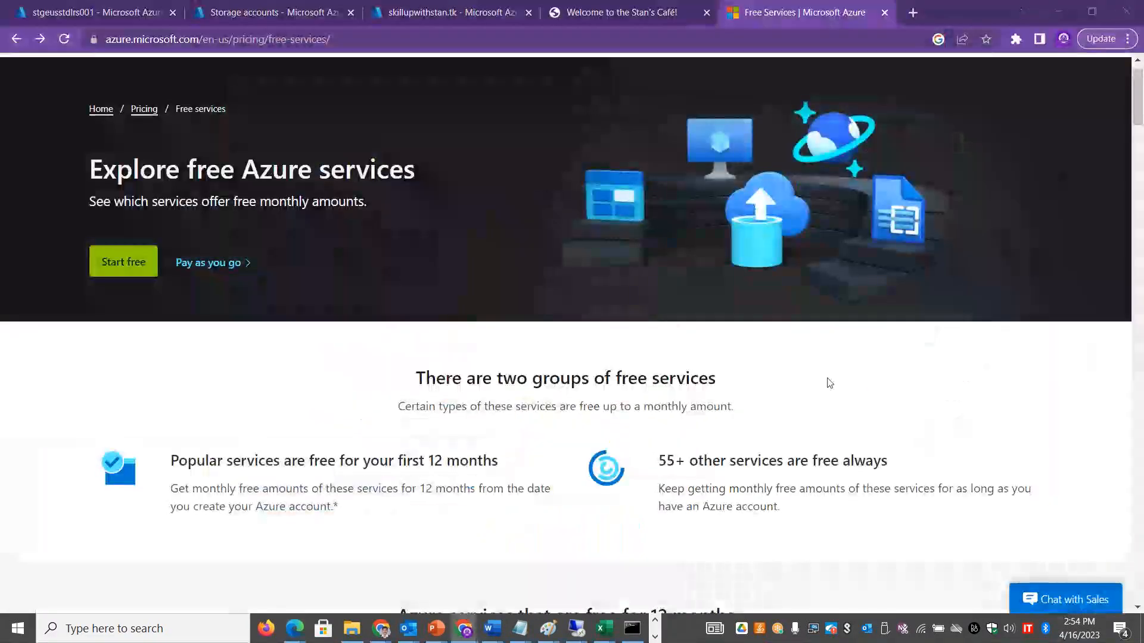
key("alt+Tab")
key("alt+Tab")
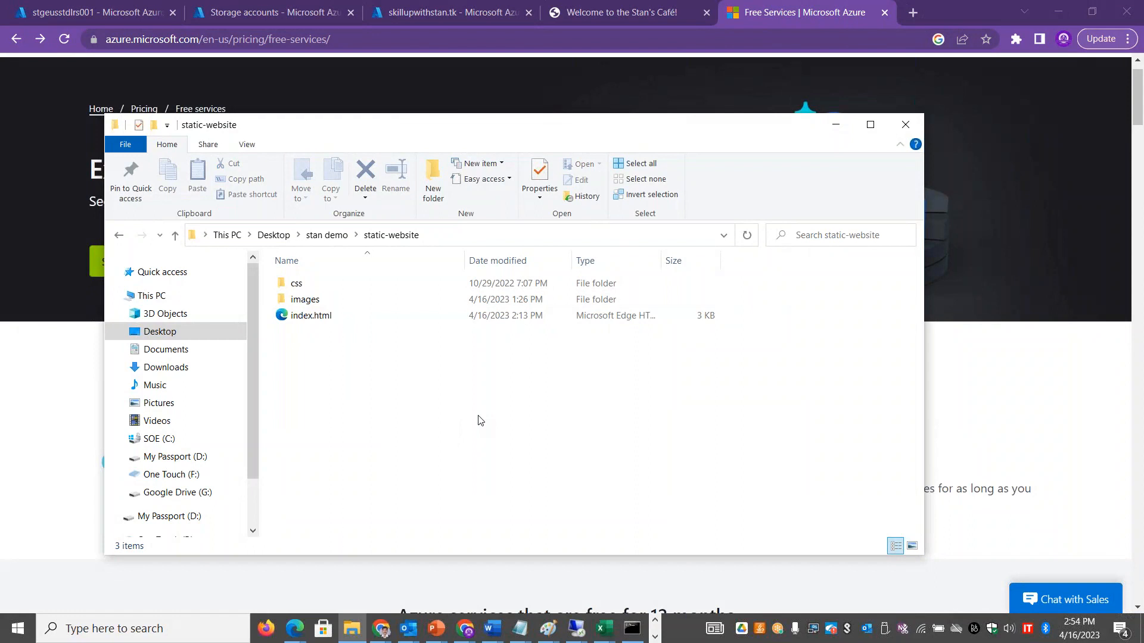
double_click(305, 299)
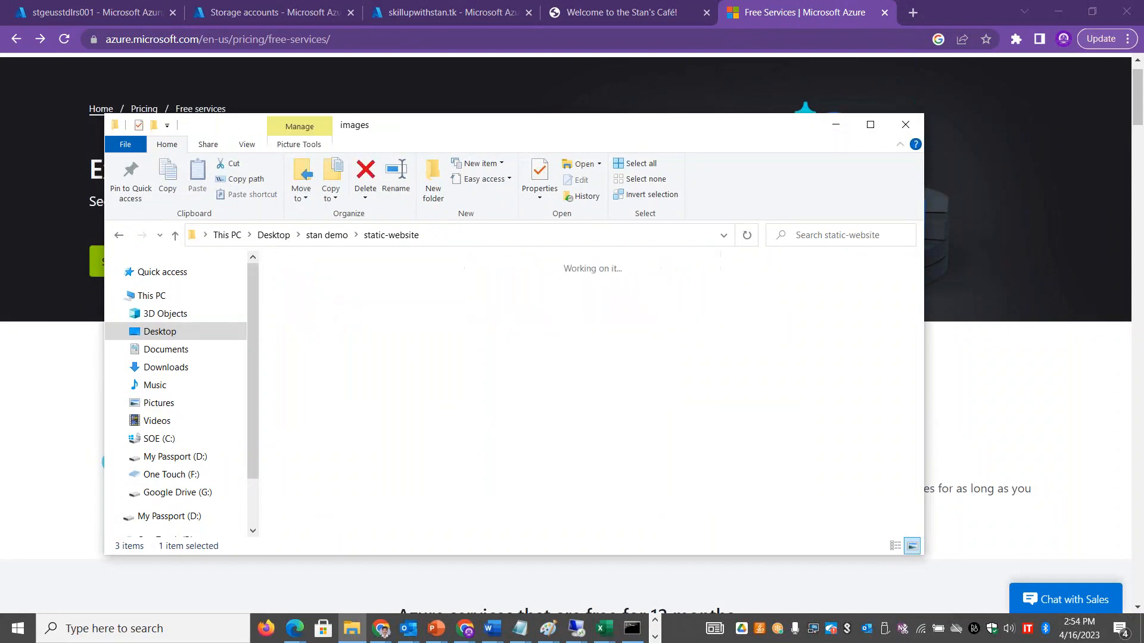
left_click(122, 236)
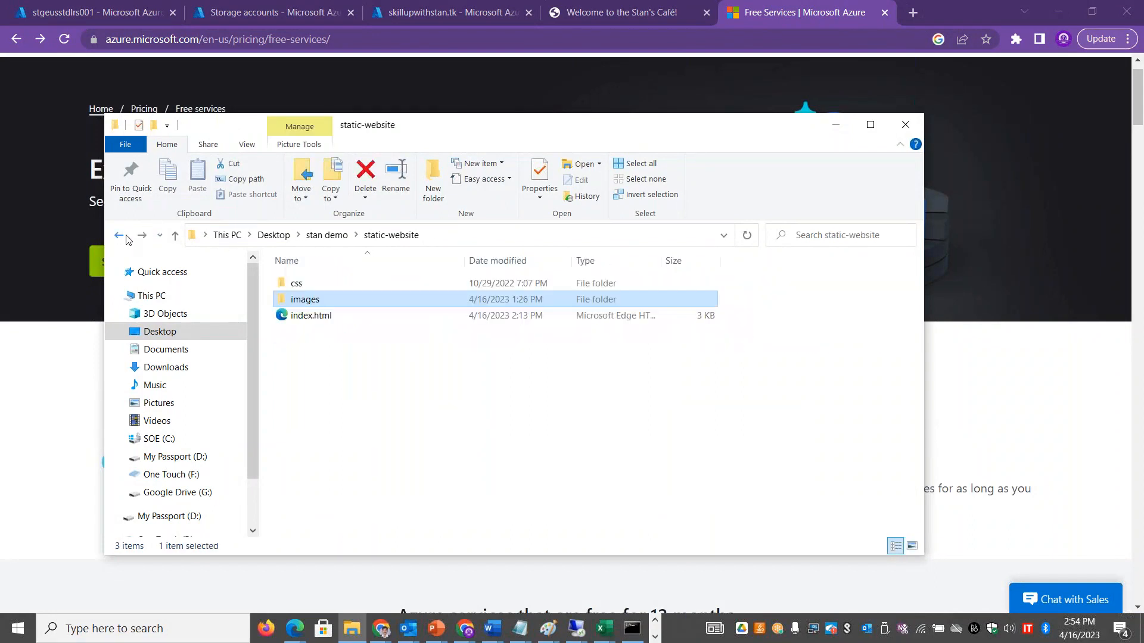
double_click(278, 285)
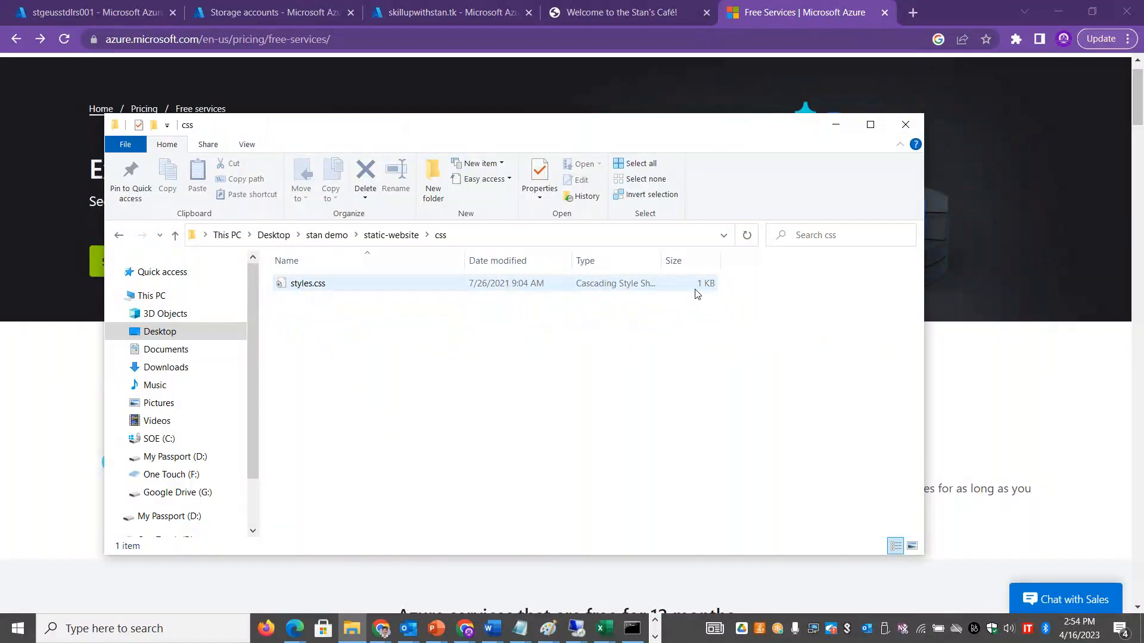
Step: Check the upper part of the Stan's Café page in Edge again, and return to the static-website folder in File Explorer
key("alt+Tab")
key("alt+Tab")
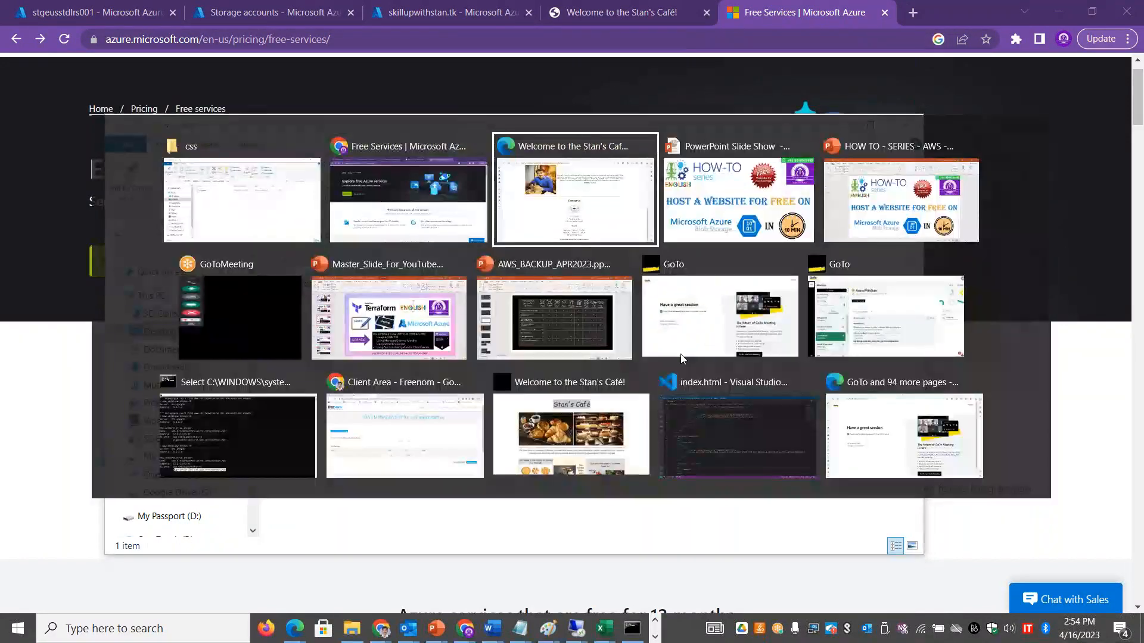
left_click_drag(1096, 370, 1087, 100)
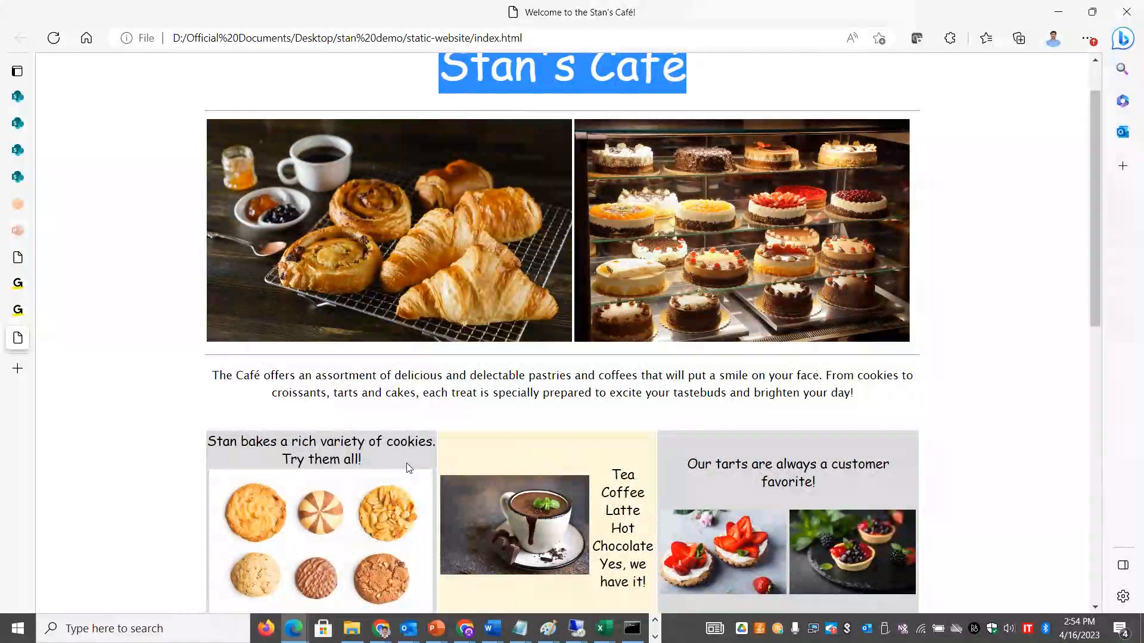
key("alt+Tab")
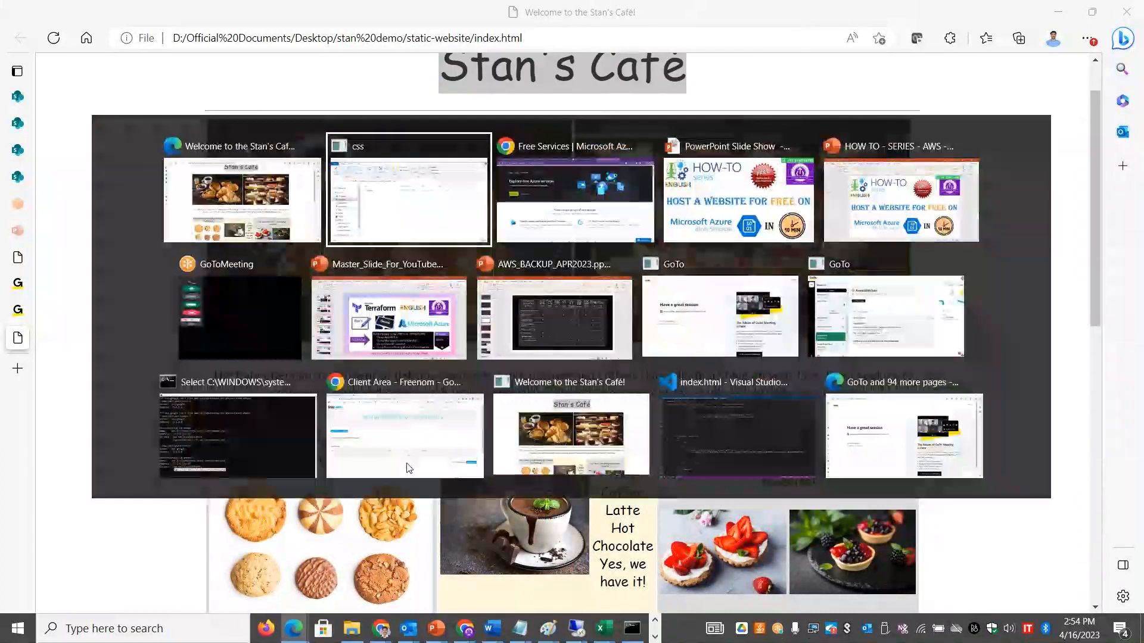
key("alt+Tab")
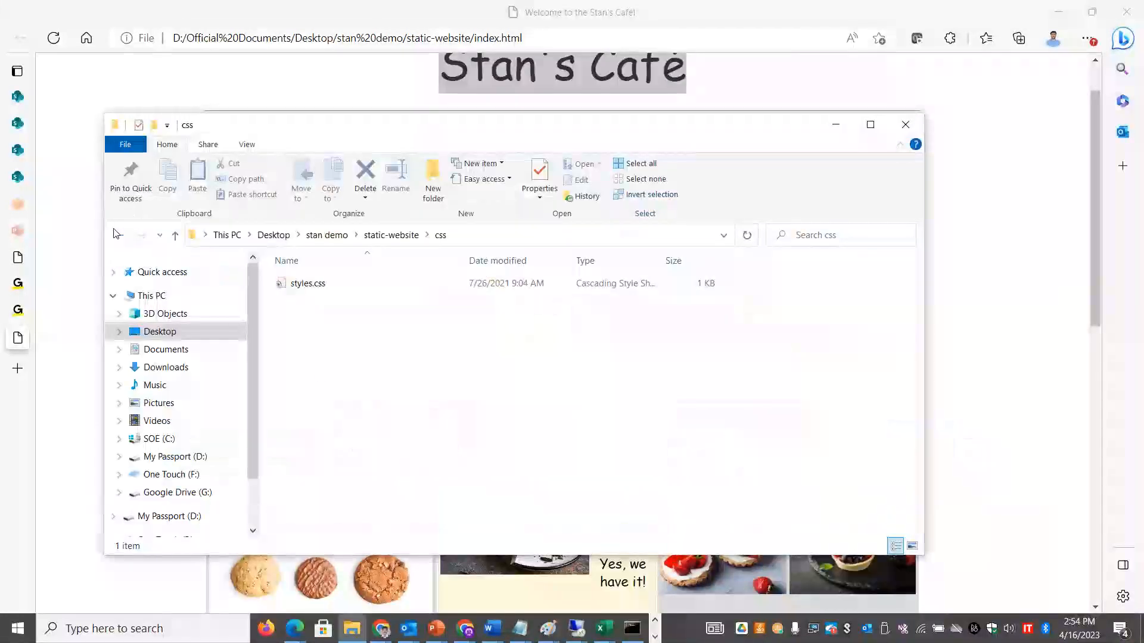
left_click(117, 234)
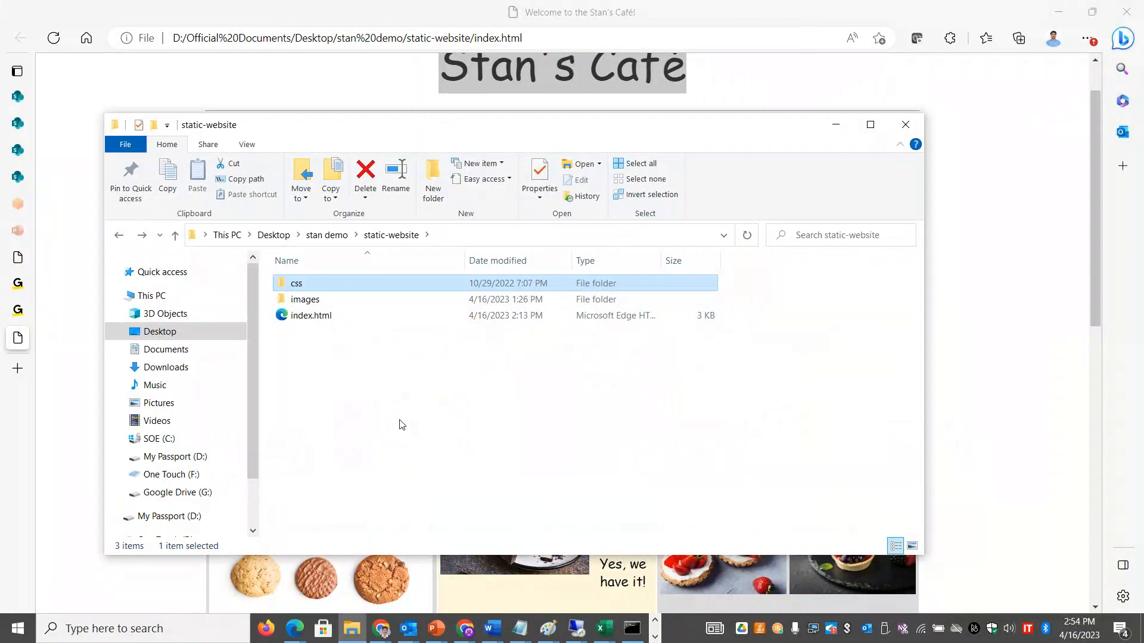
Step: Switch to the PowerPoint slide show and review the slide listing the steps for hosting a personal website
key("alt+Tab")
key("Tab")
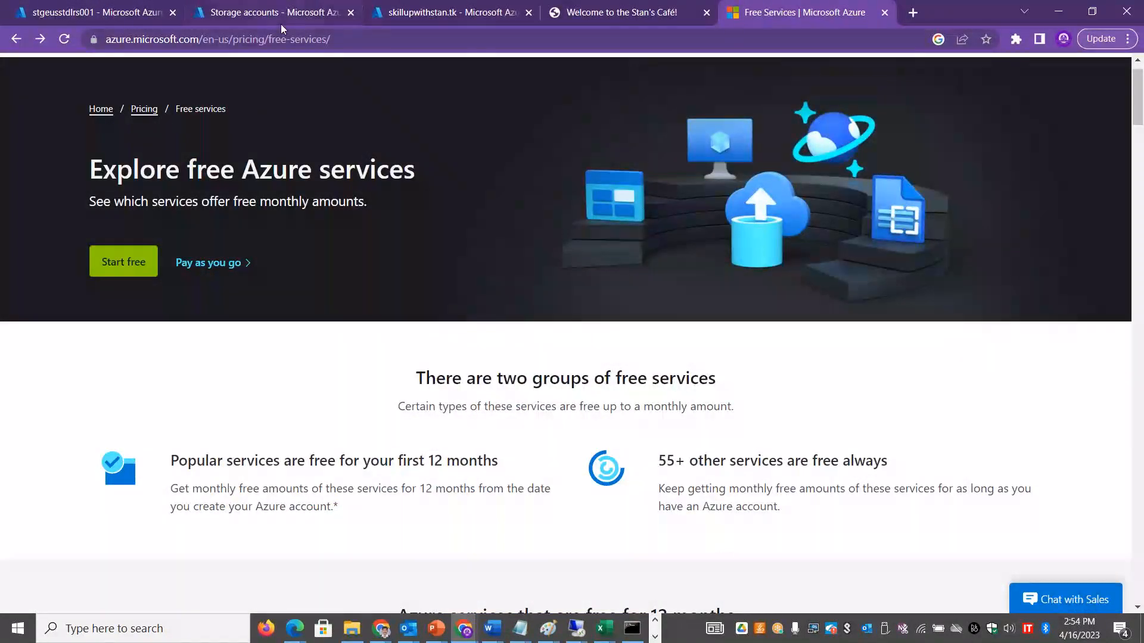
key("alt+Tab")
key("Tab")
key("Tab")
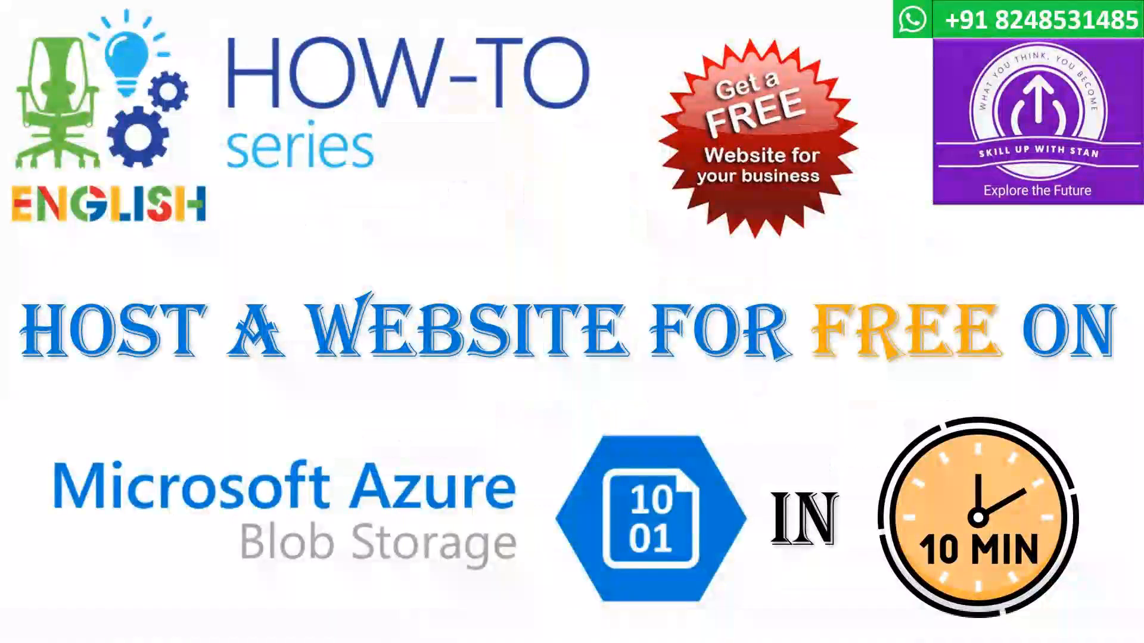
key("Right")
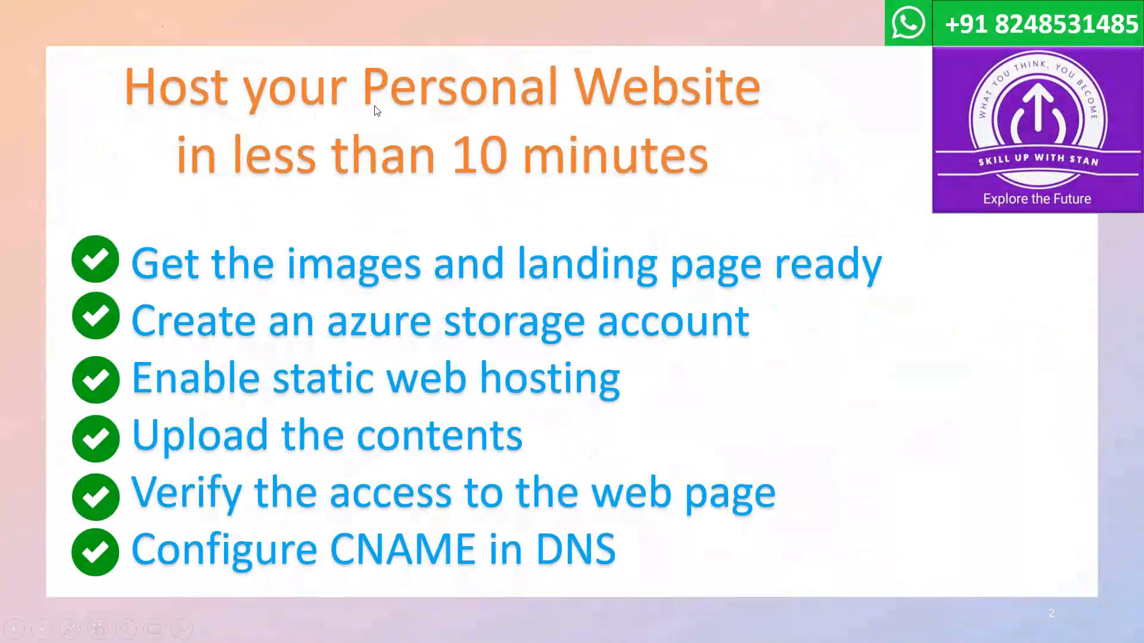
left_click(69, 629)
left_click(77, 487)
Step: Switch to the Azure portal in Chrome, return to the full Storage accounts list, and start creating a storage account
key("alt+Tab")
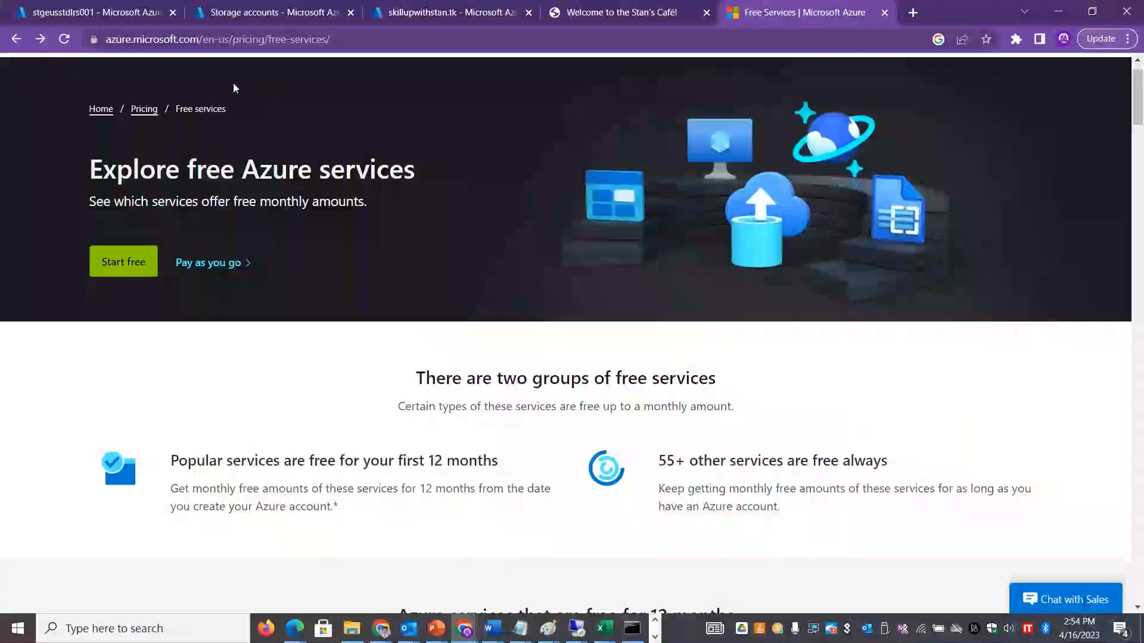
left_click(74, 13)
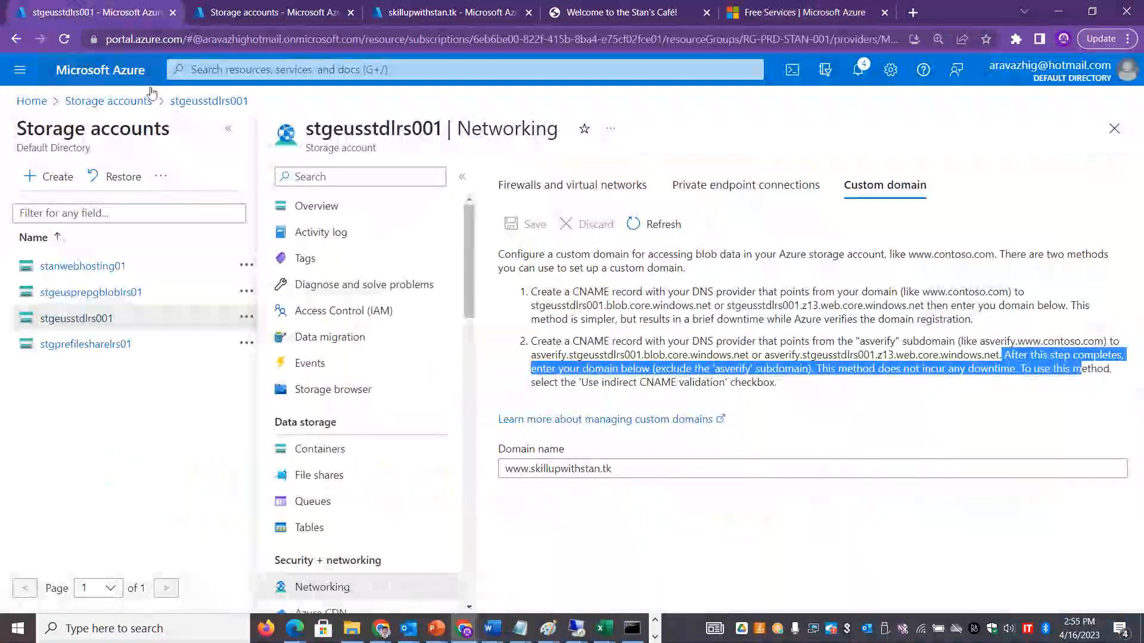
left_click(127, 101)
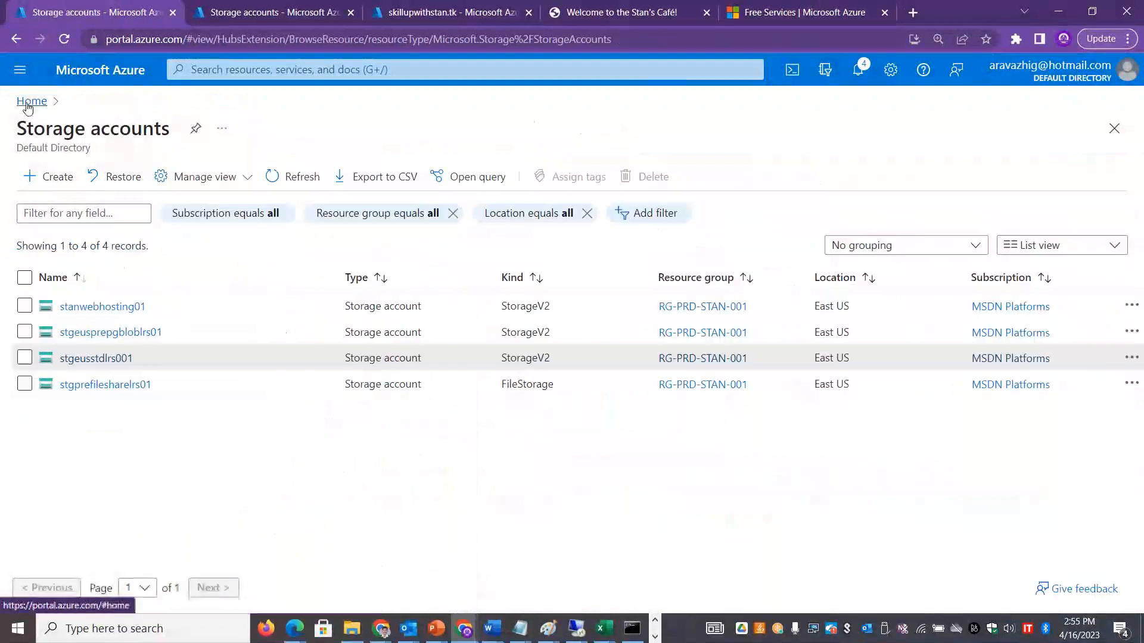
left_click(245, 167)
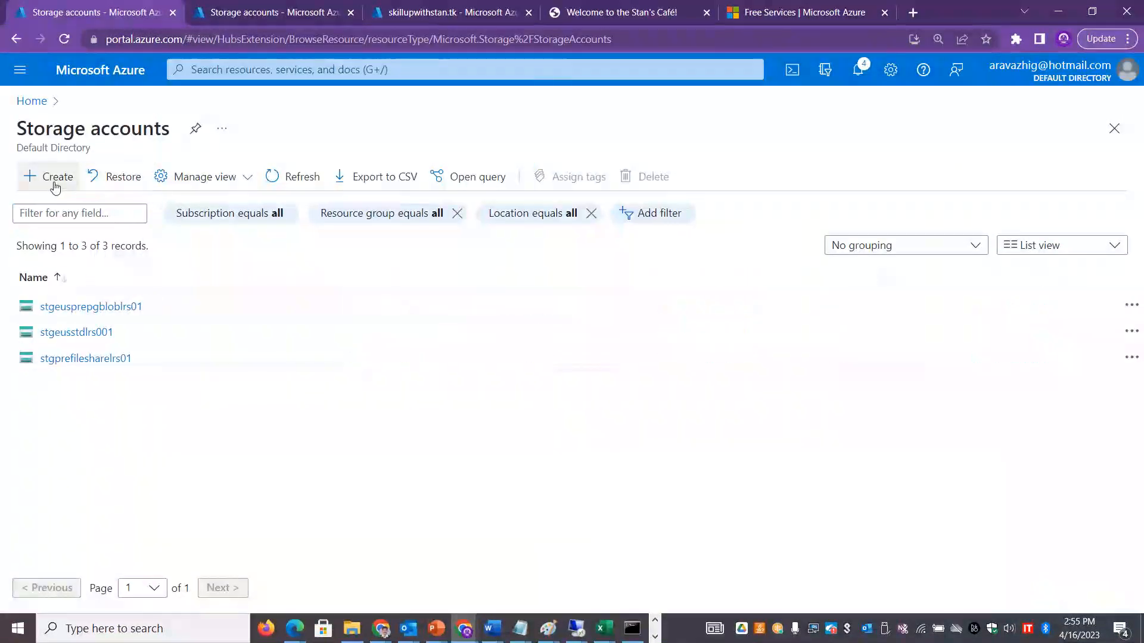
left_click(55, 186)
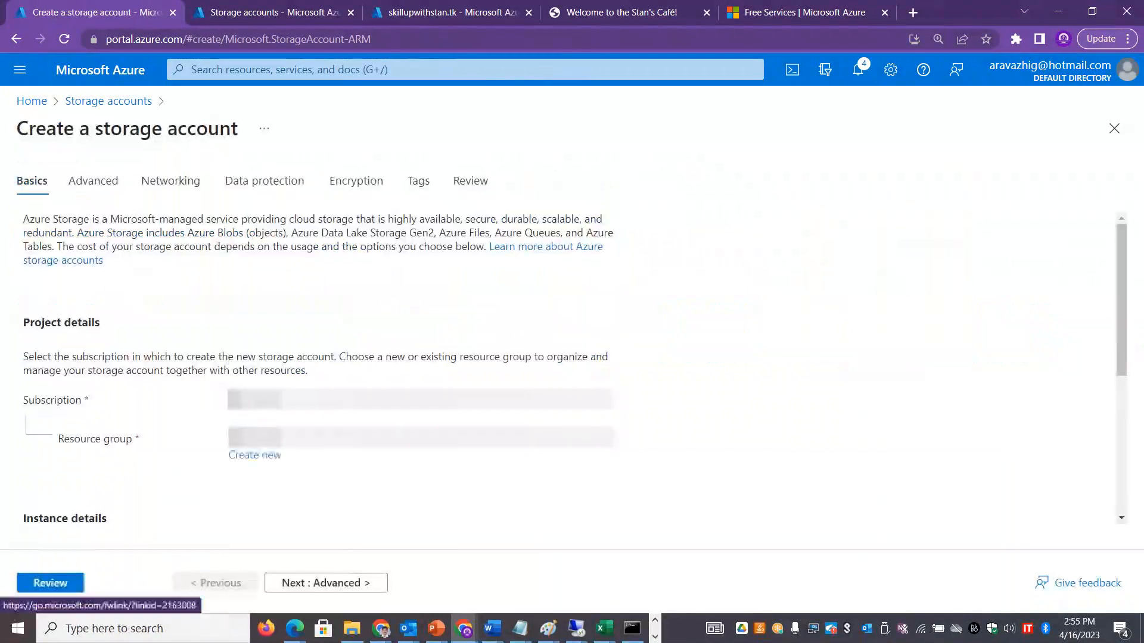
Step: Assign the new storage account to resource group RG-PRD-STAN-001 and name it stanwebhosting01
left_click_drag(1122, 274, 1122, 359)
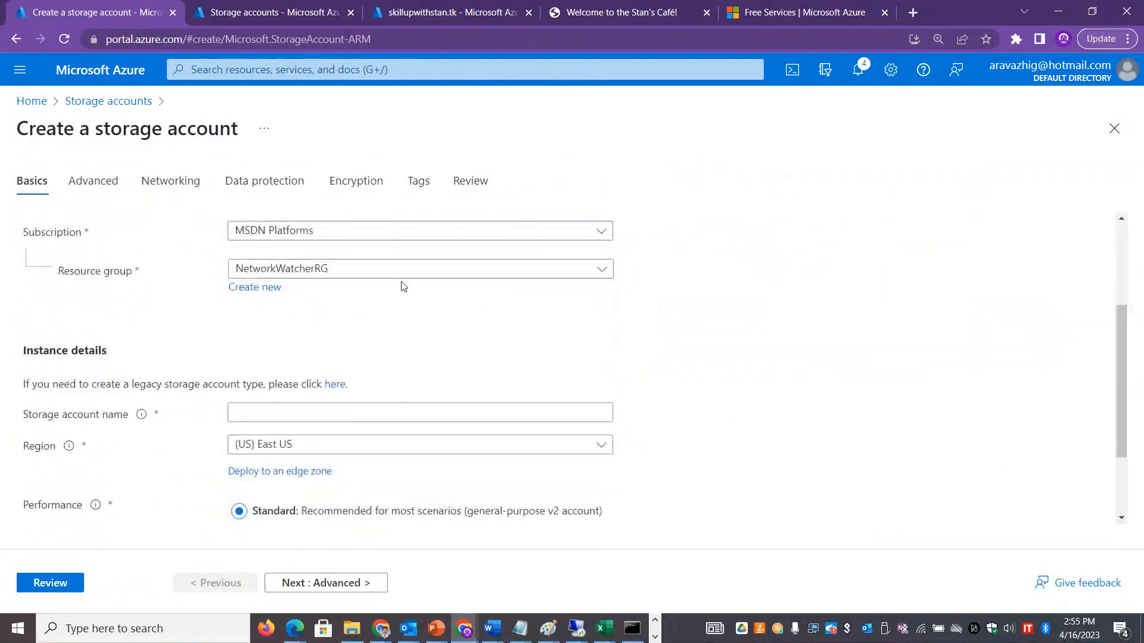
left_click(335, 268)
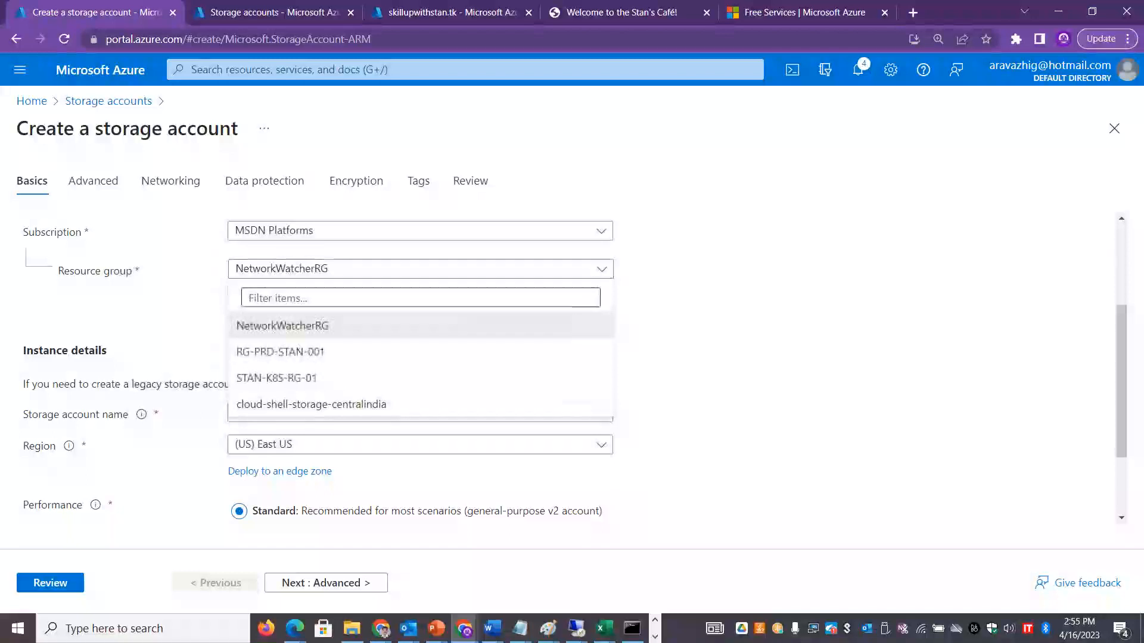
left_click(280, 357)
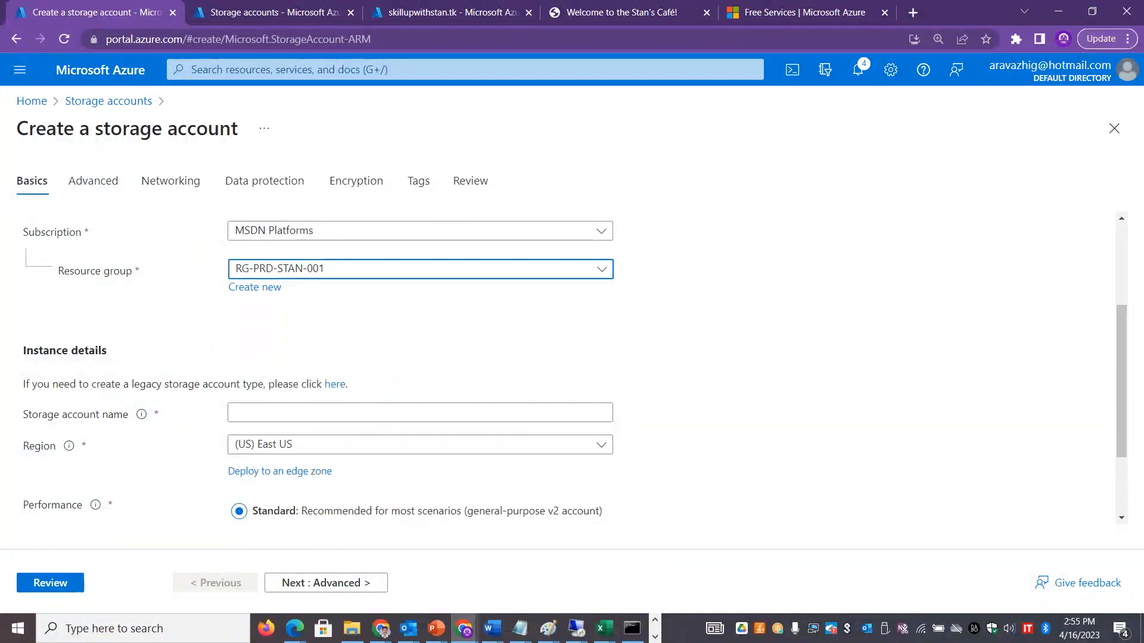
left_click(295, 417)
type("stan")
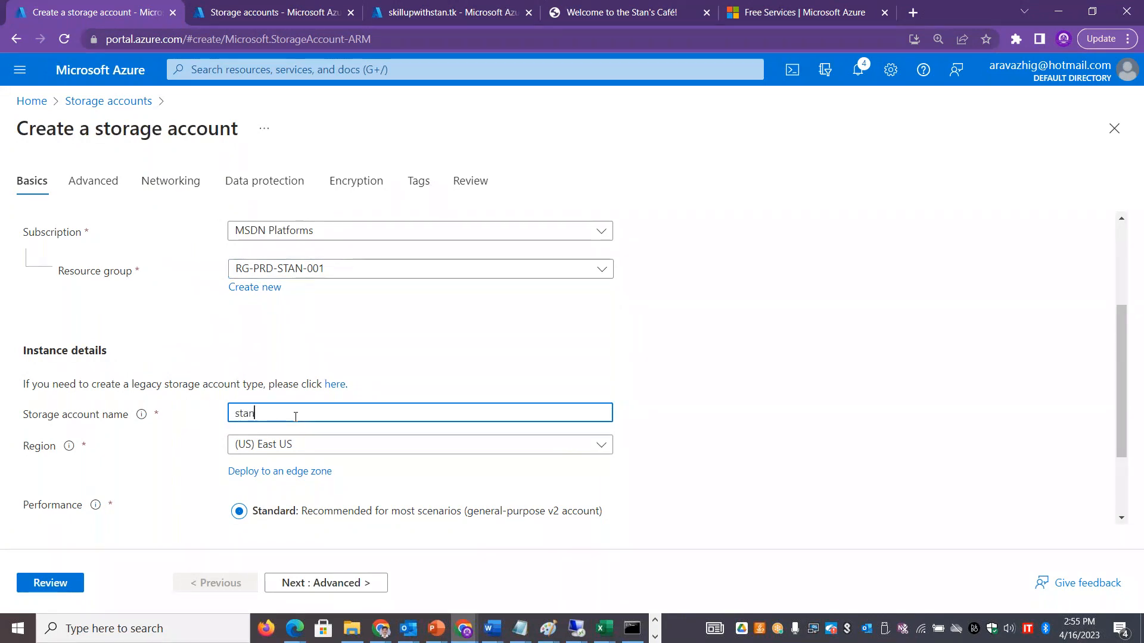
type("webhosting01")
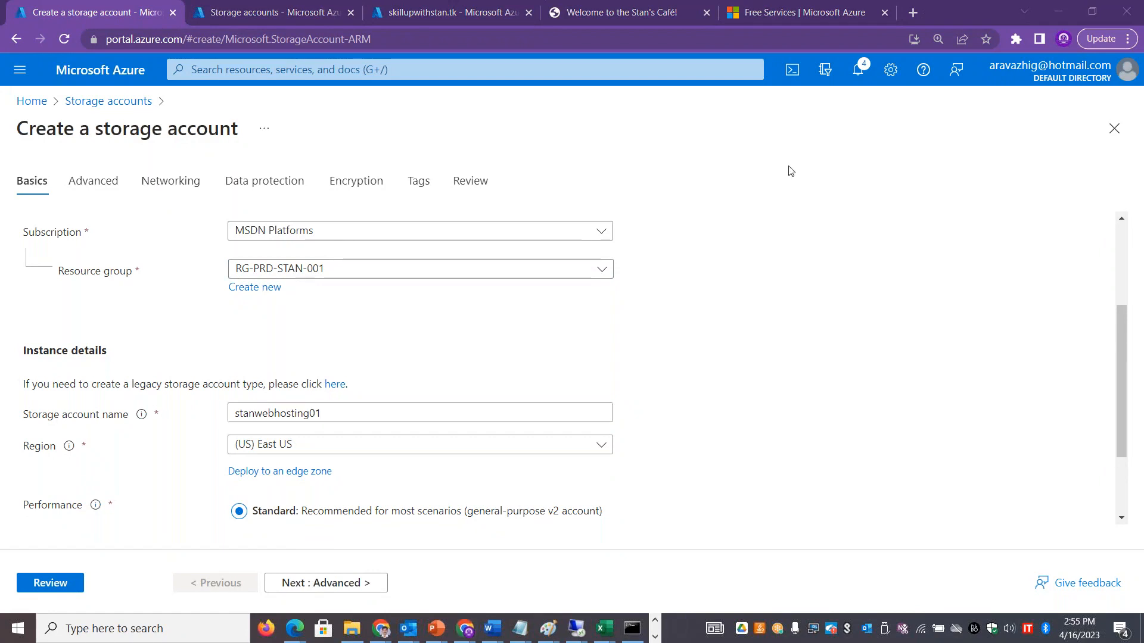
Step: Turn off read access for regional unavailability and set the redundancy to Locally-redundant storage (LRS)
left_click_drag(1123, 386, 1122, 451)
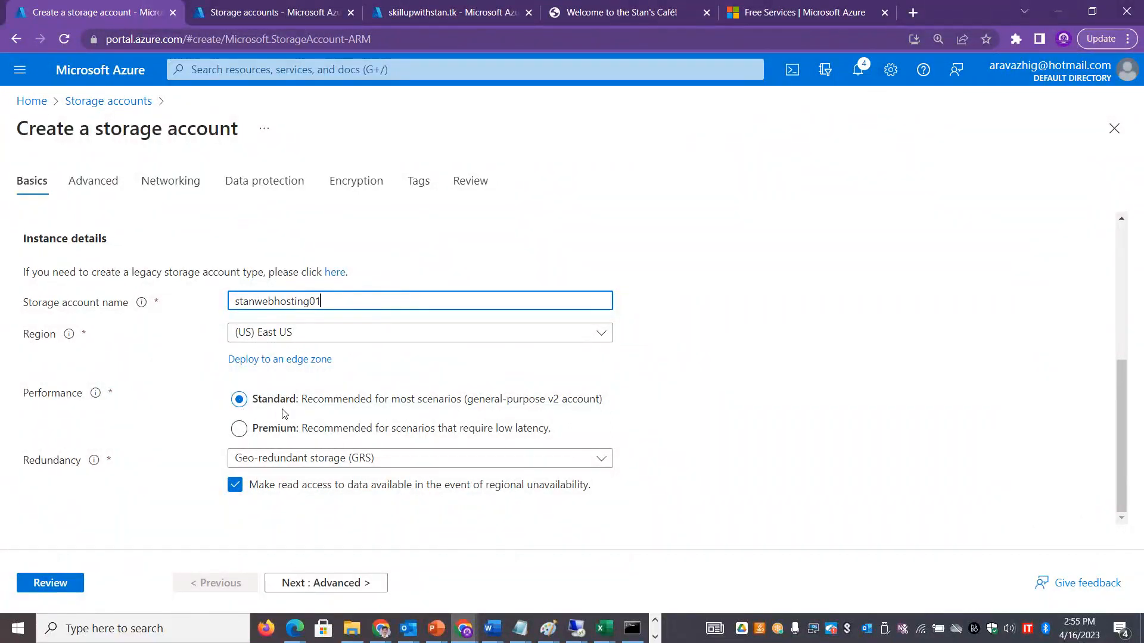
left_click(235, 484)
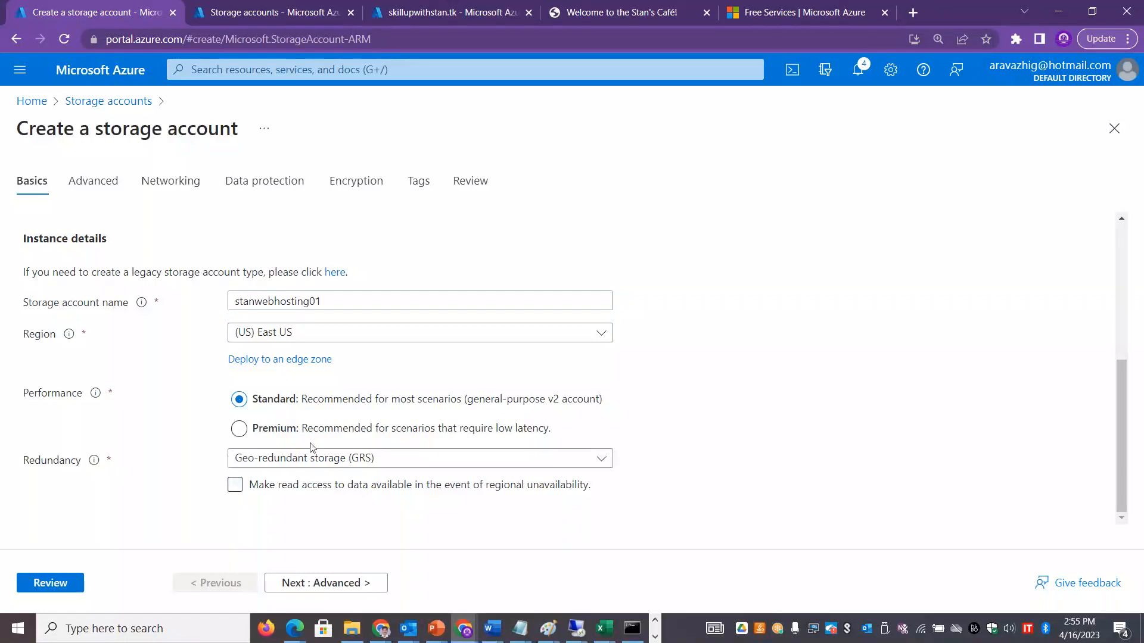
left_click(408, 458)
left_click(343, 252)
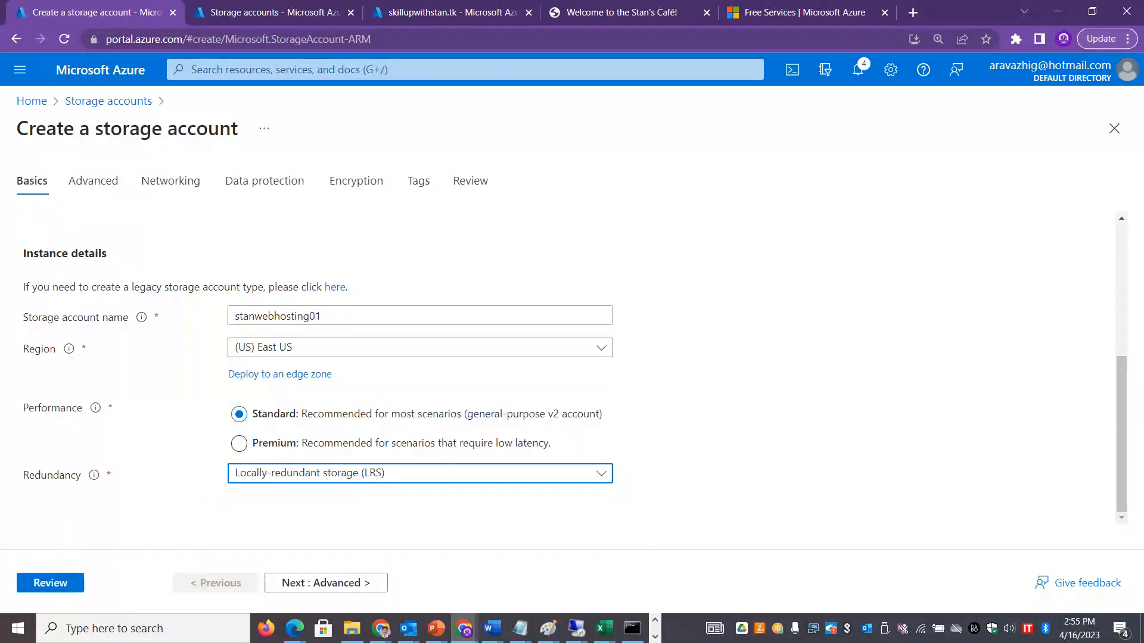
Step: Review and create the storage account, and go to the new resource once its deployment is complete
left_click(46, 586)
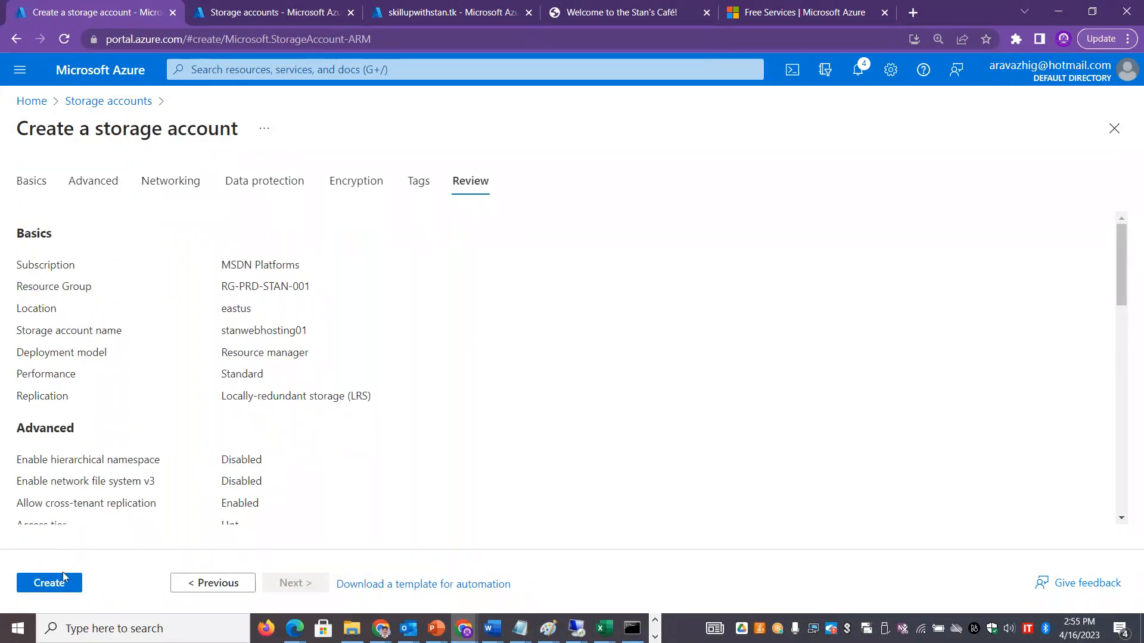
left_click(59, 582)
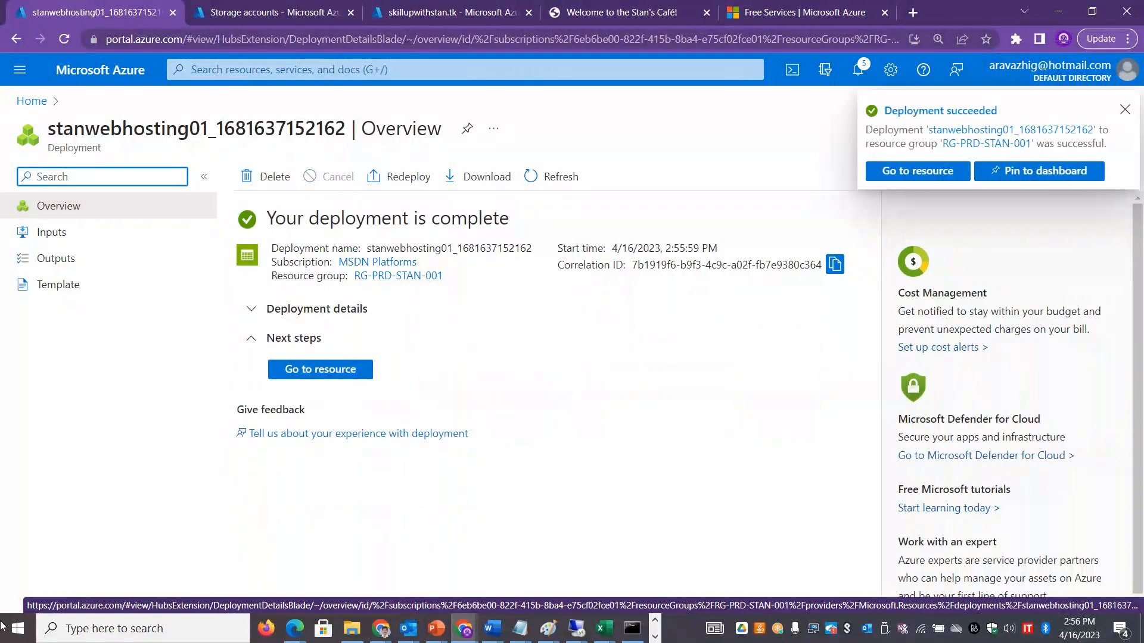
left_click(336, 377)
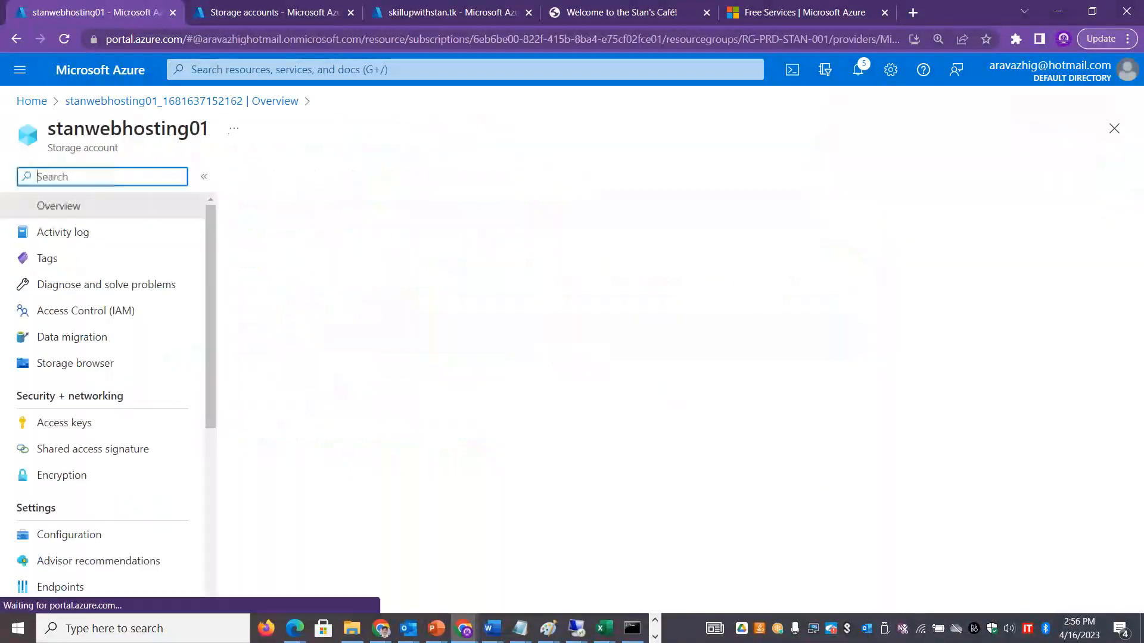
Step: Try to open the Static website settings of the stanwebhosting01 storage account
left_click_drag(210, 295, 206, 466)
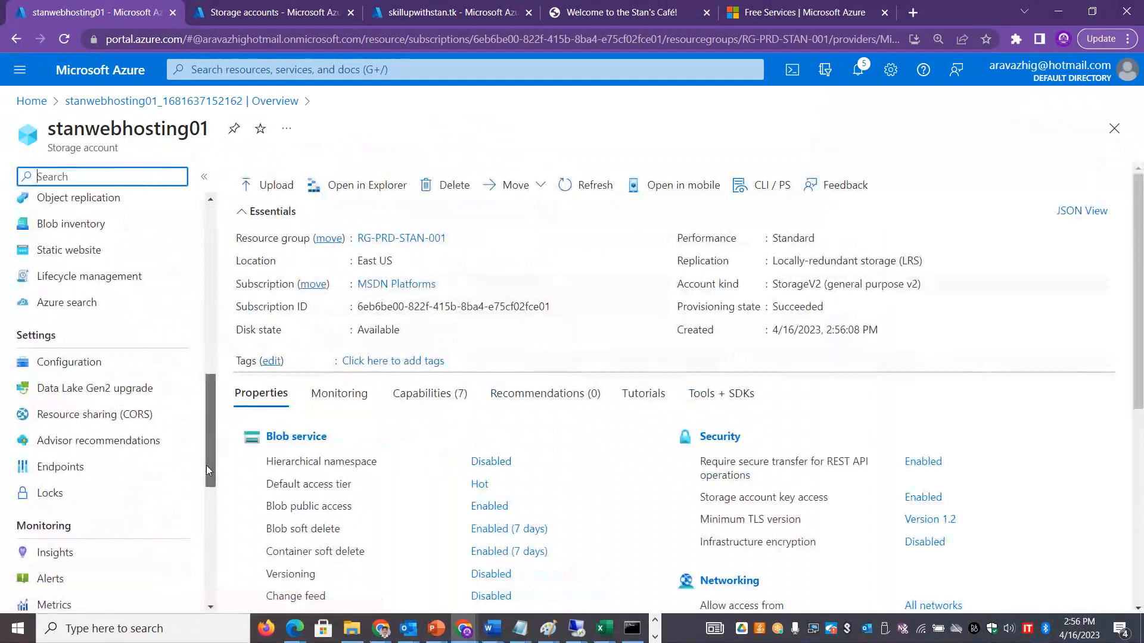
left_click(65, 252)
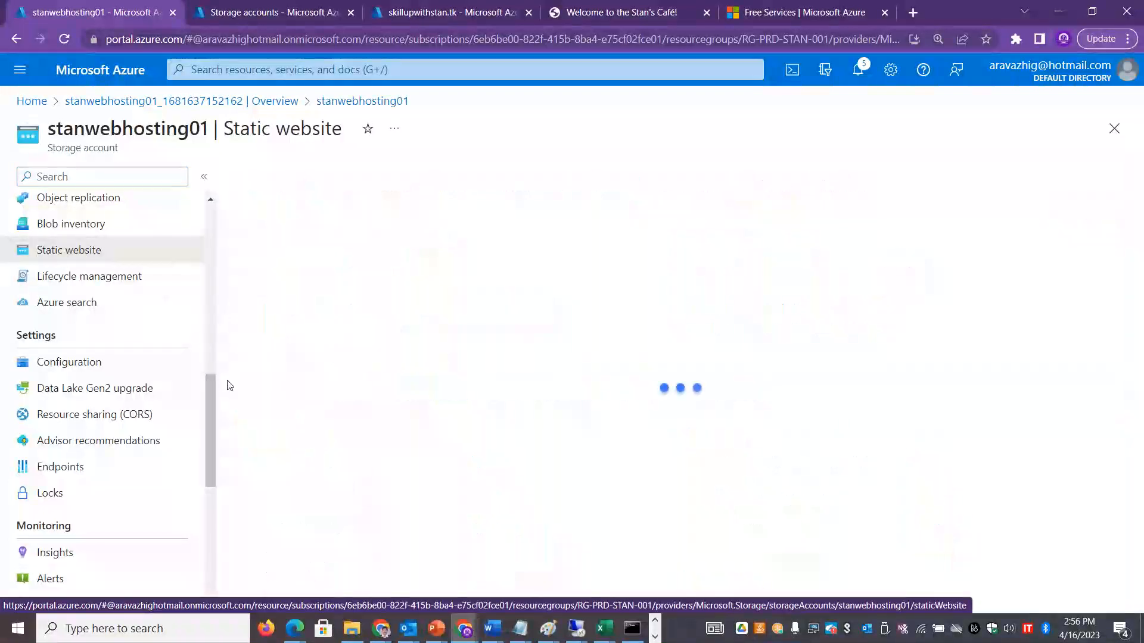
left_click_drag(215, 399, 212, 309)
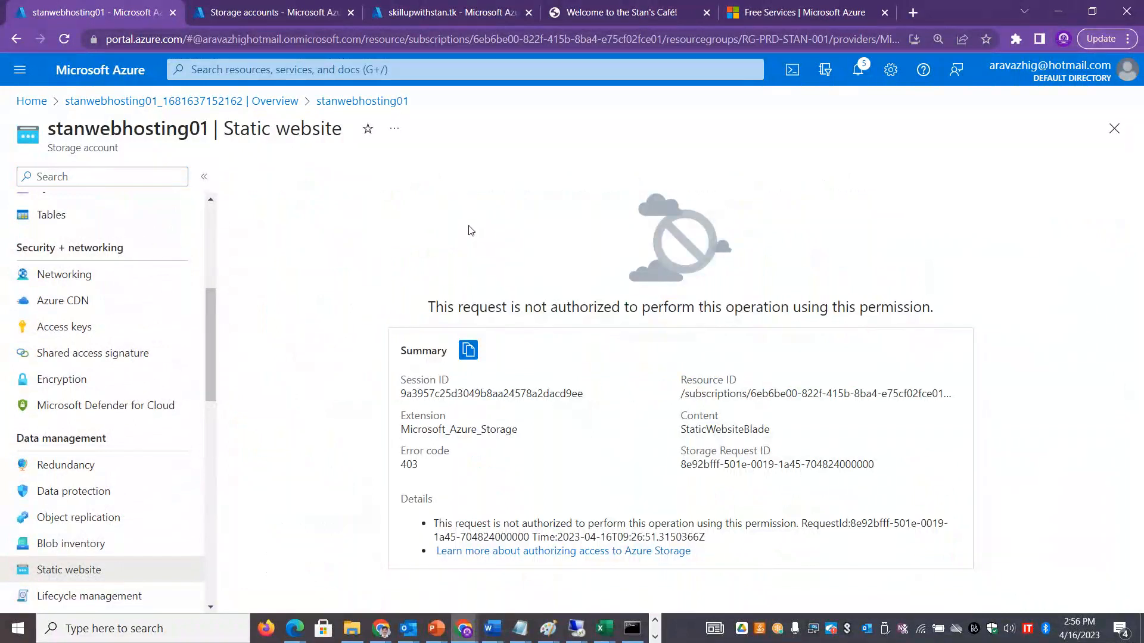
Step: Return to the deployment overview, reopen the stanwebhosting01 resource and view its containers
left_click(289, 101)
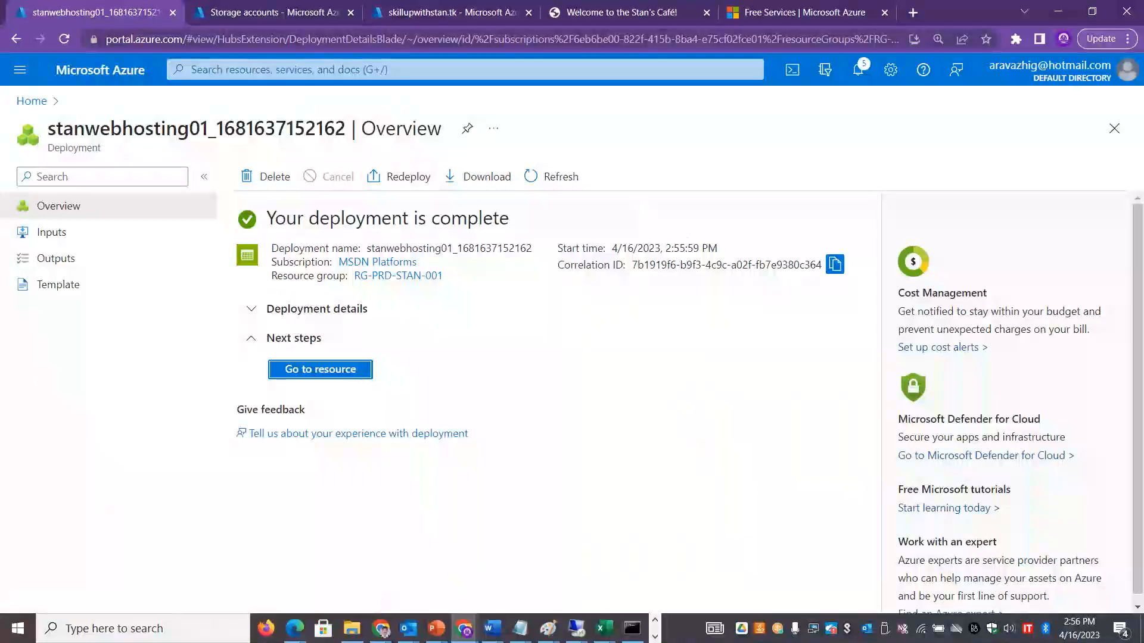
left_click(325, 374)
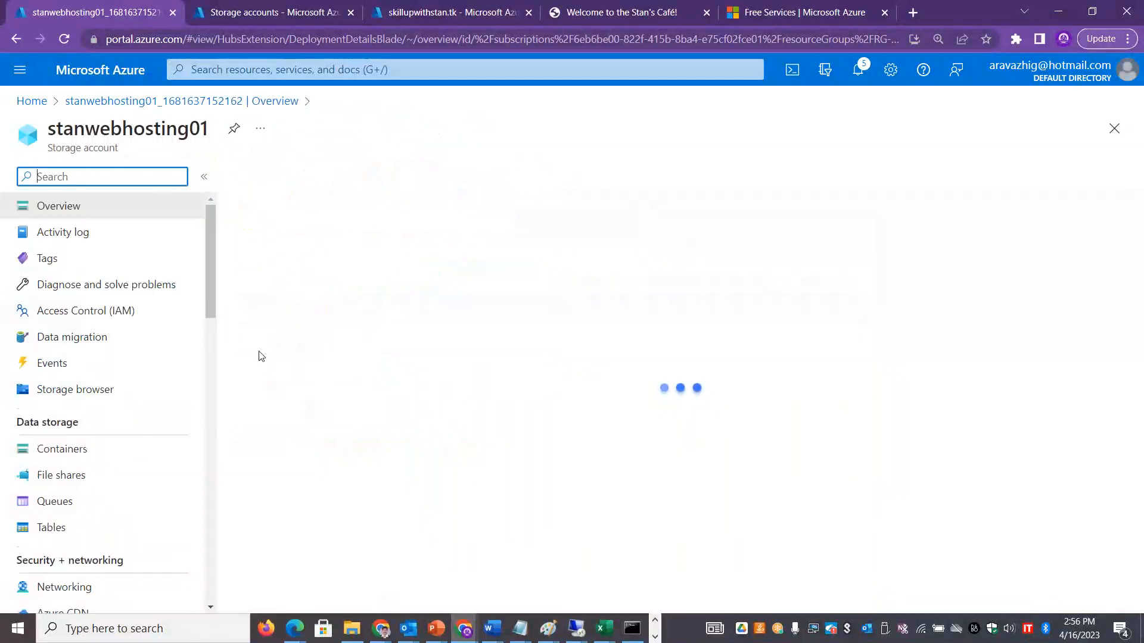
left_click(81, 450)
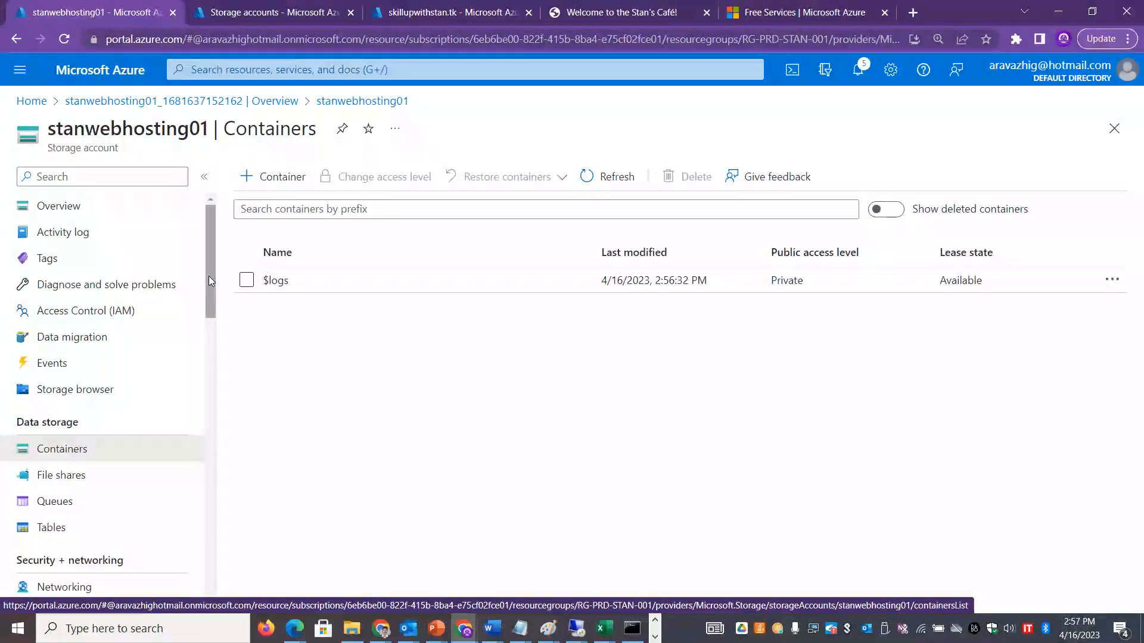
Step: Try again to open the Static website settings, starting from the storage account's Containers page
left_click_drag(209, 280, 216, 400)
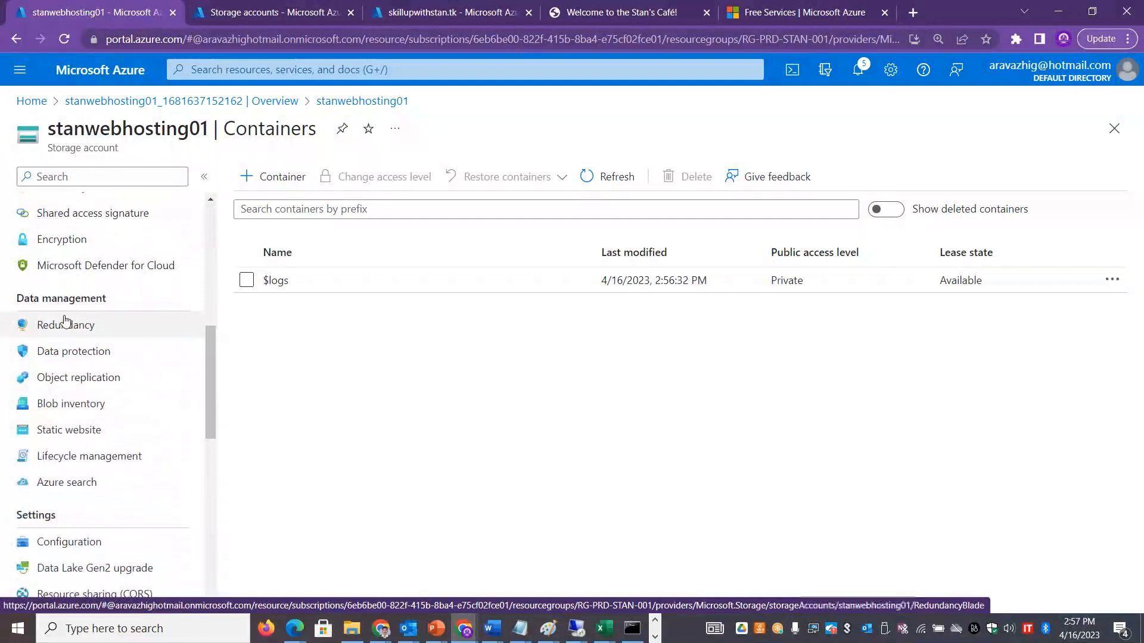
left_click(92, 430)
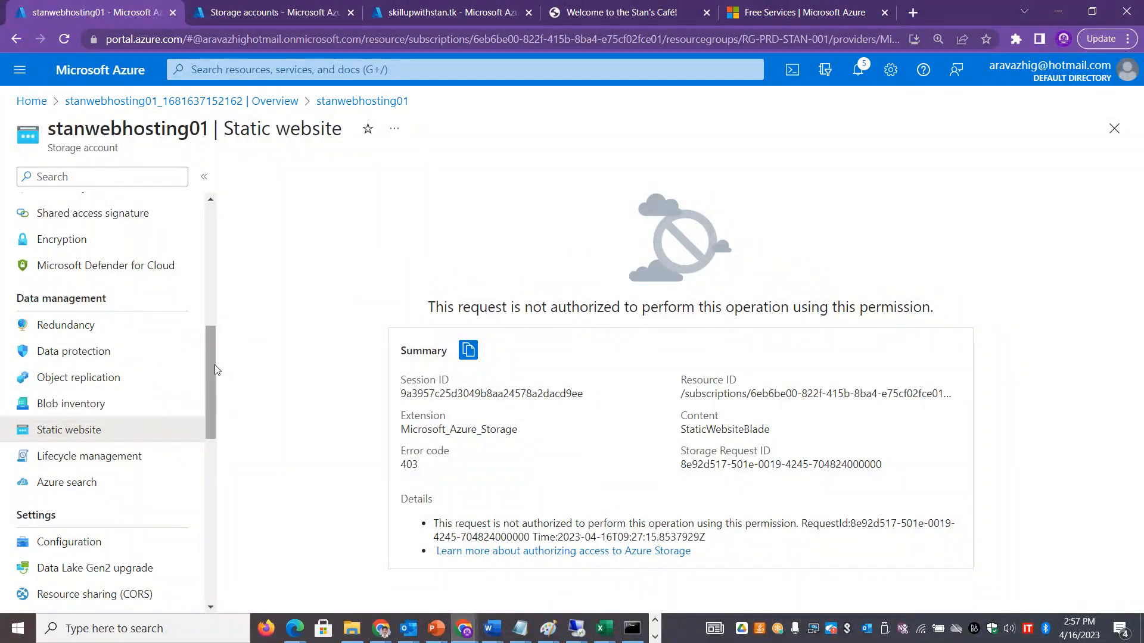
left_click_drag(213, 364, 222, 207)
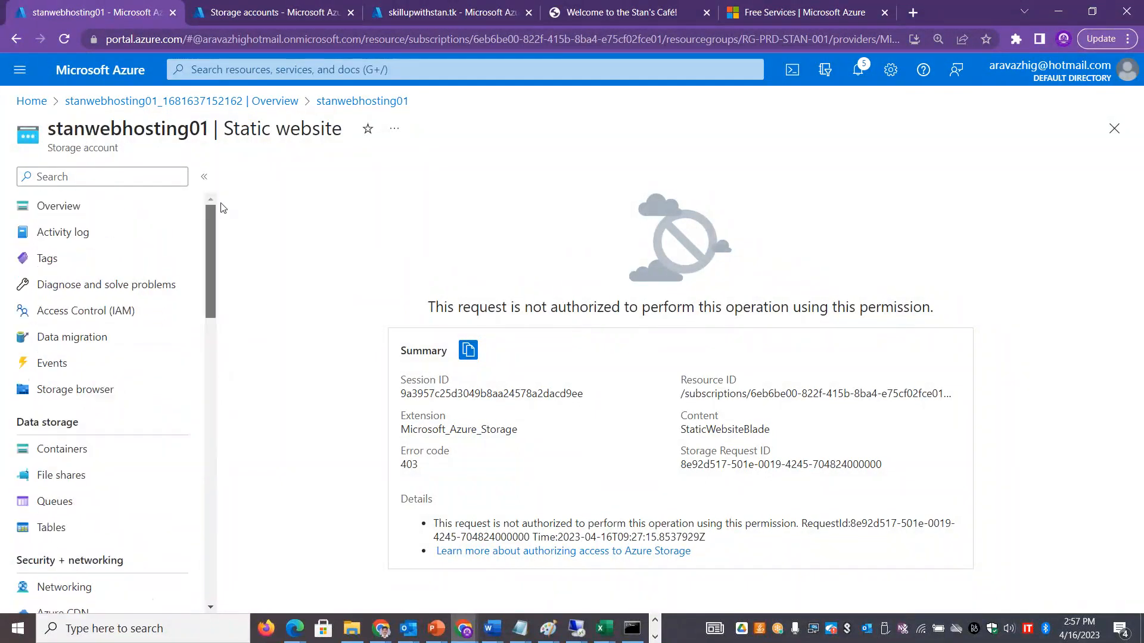
Step: Return to the portal's home page and open stanwebhosting01 from the Storage accounts list
left_click(147, 102)
left_click(529, 177)
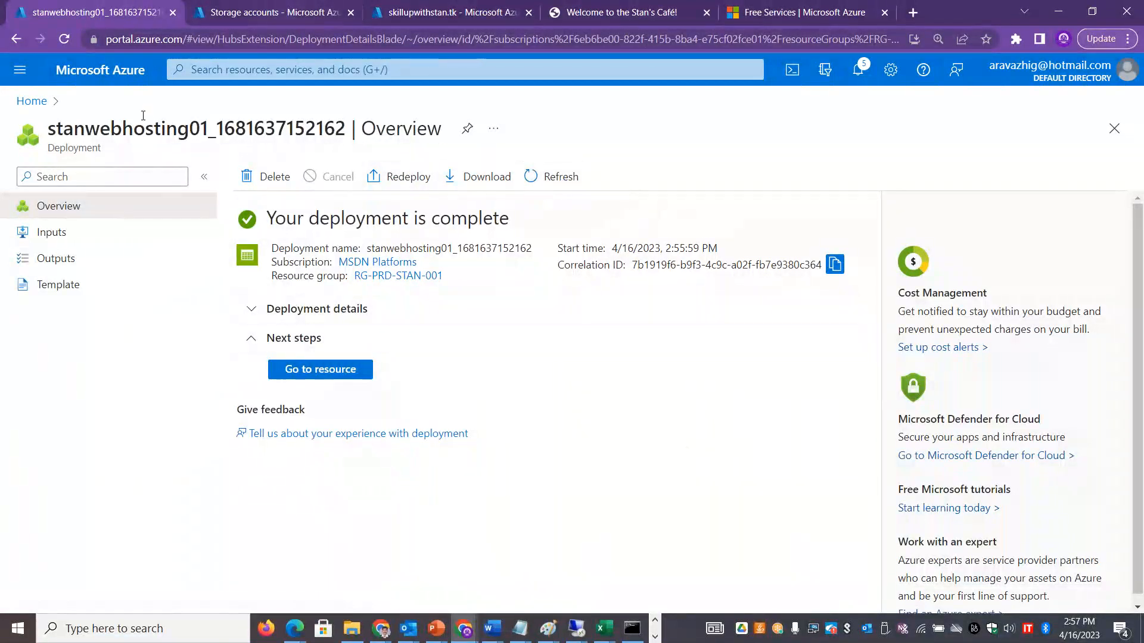
left_click(29, 101)
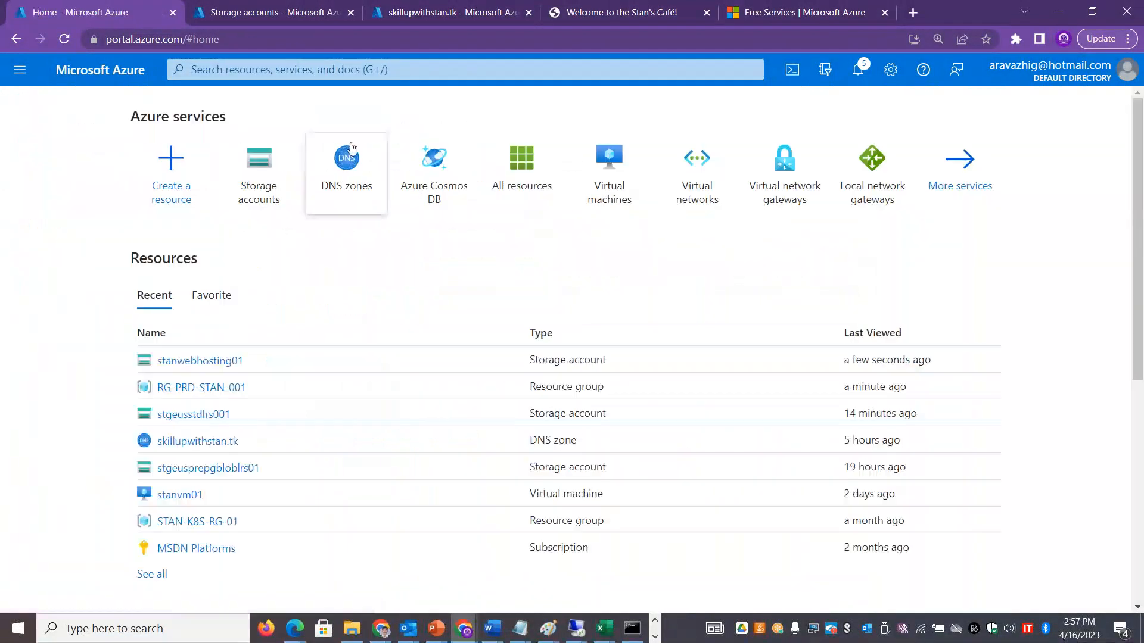
left_click(240, 182)
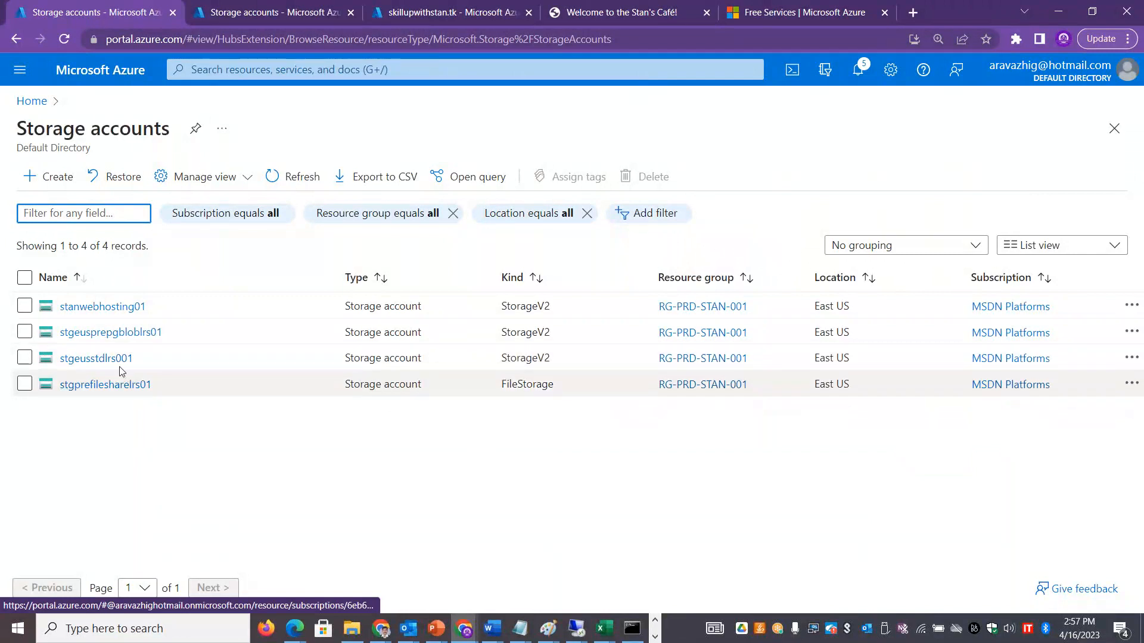
left_click(113, 307)
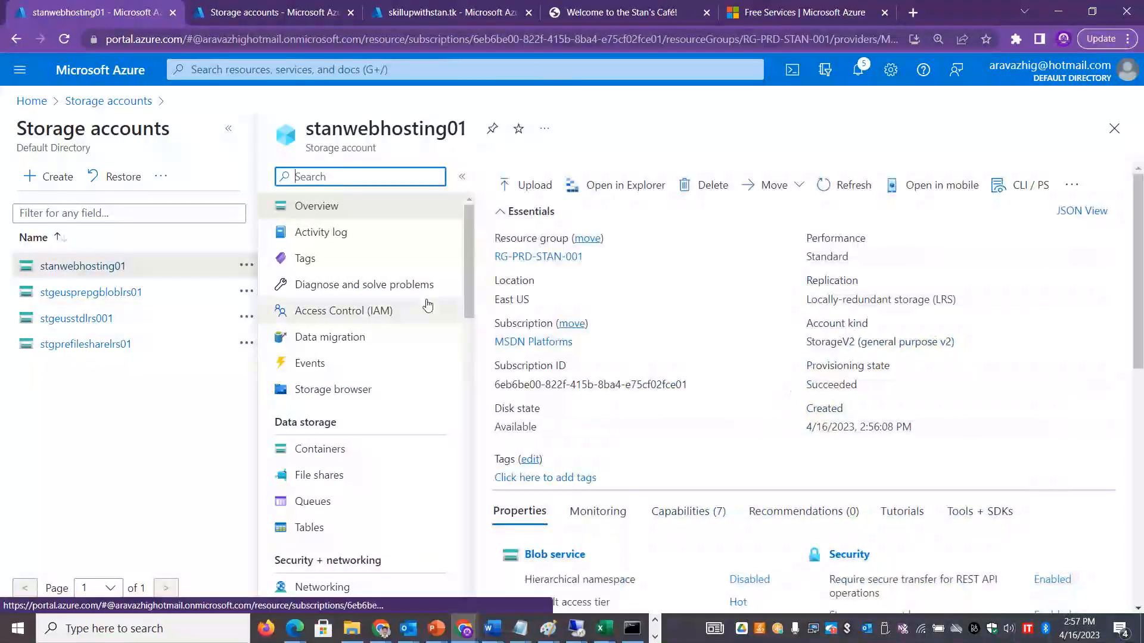
Step: Check the account's provisioning state, then open its Static website settings and reload the page
double_click(831, 384)
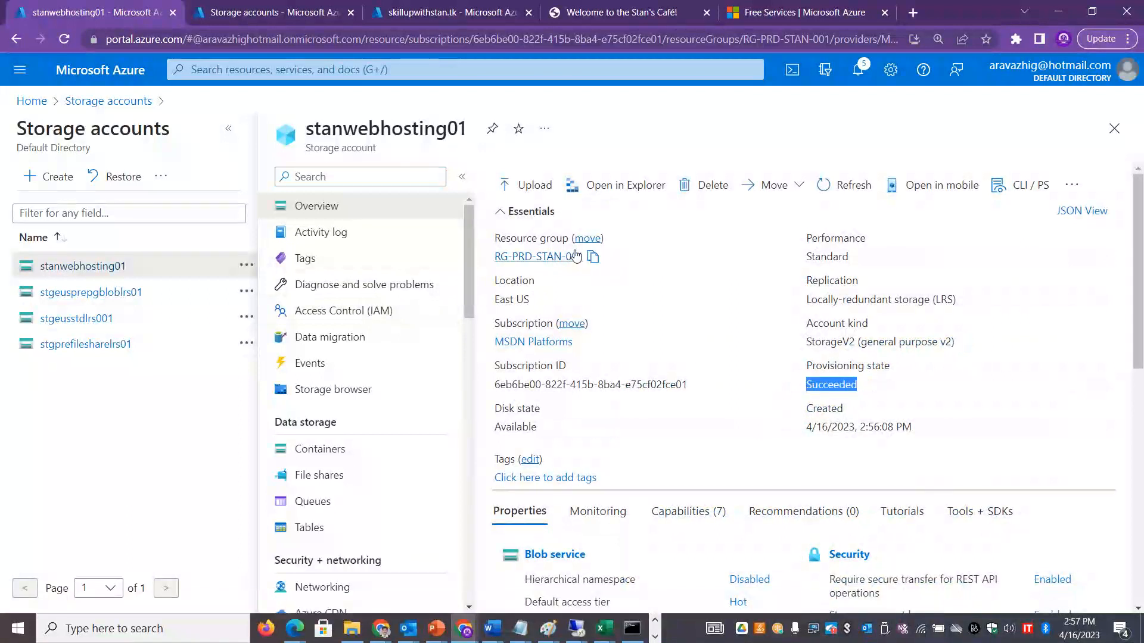
left_click_drag(470, 280, 471, 406)
left_click(361, 411)
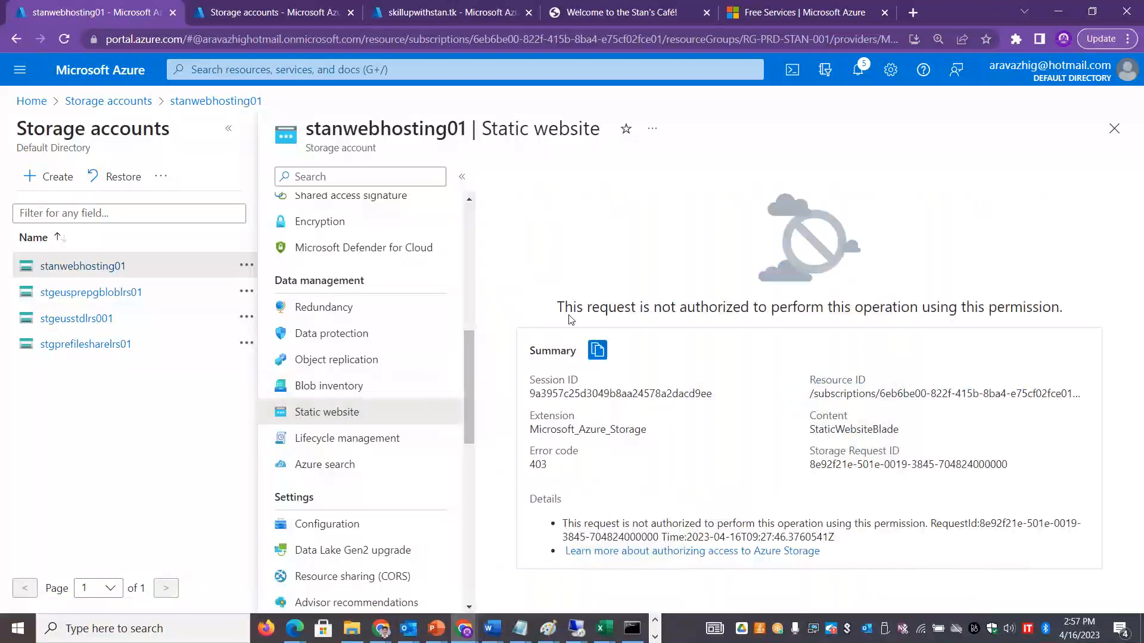
left_click(802, 32)
key("Return")
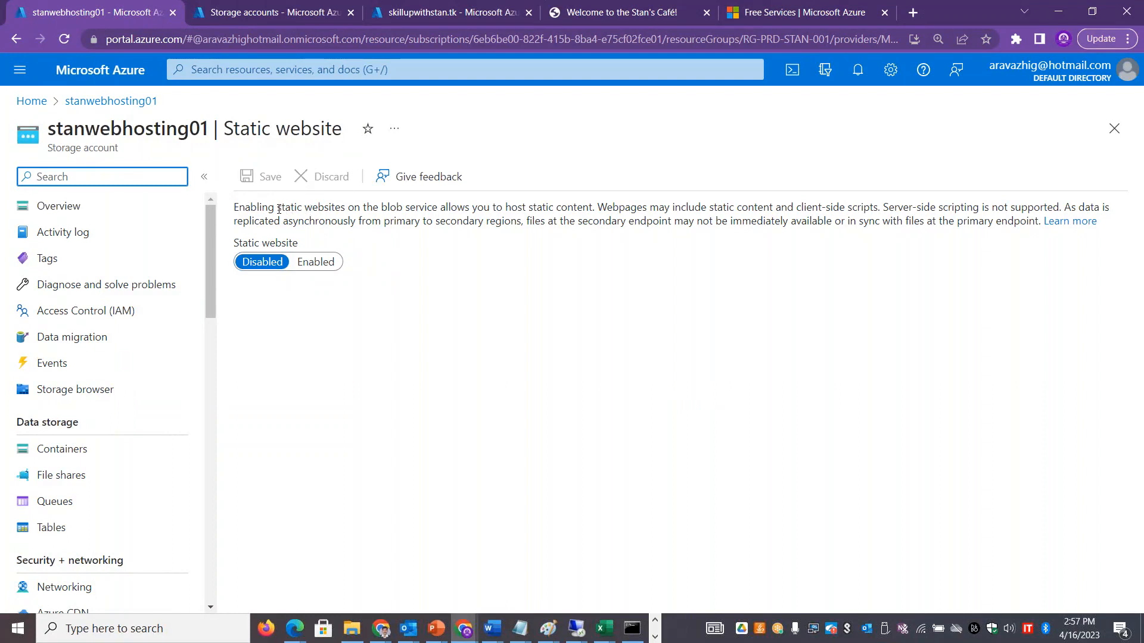
Step: Read the description of static website hosting on the blob service and dismiss the credit notification
left_click_drag(278, 208, 343, 211)
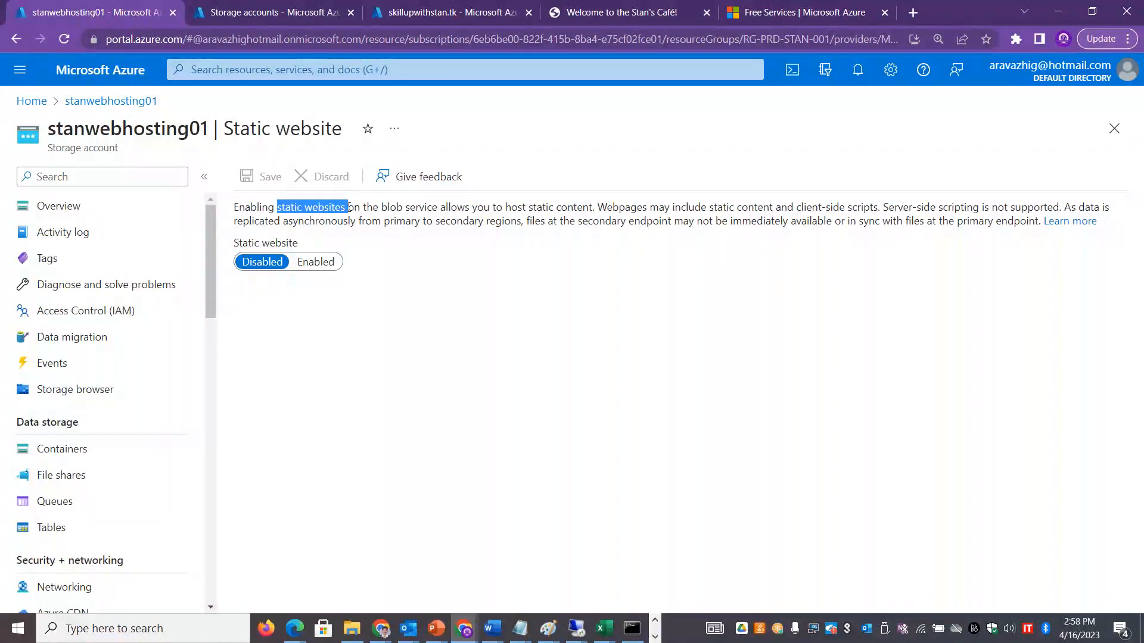
left_click_drag(382, 208, 445, 204)
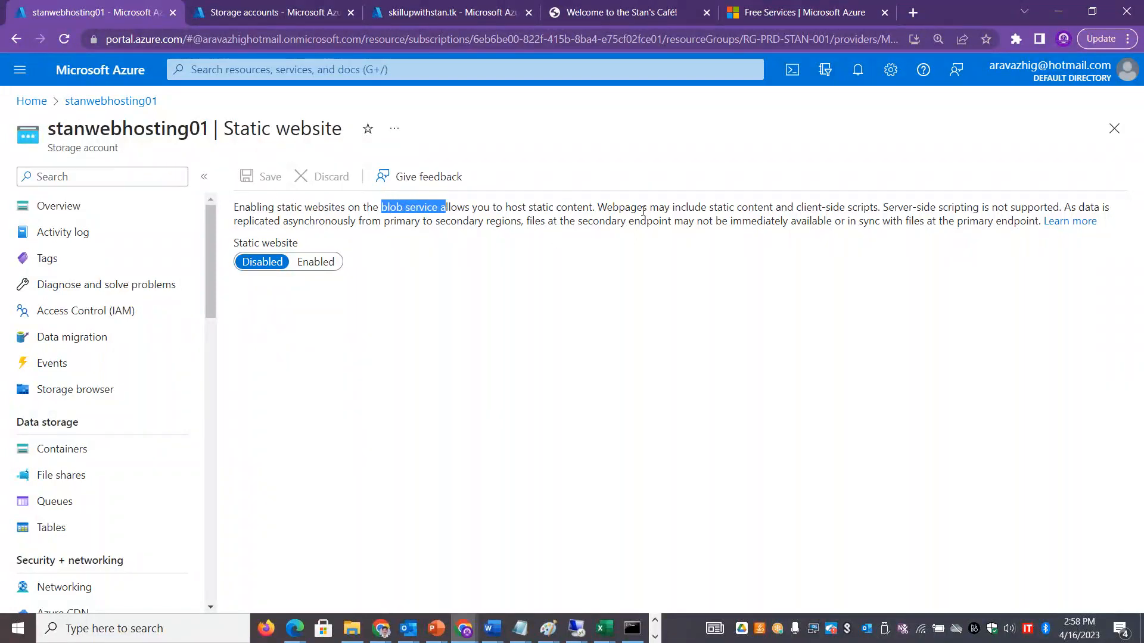
left_click_drag(716, 208, 782, 206)
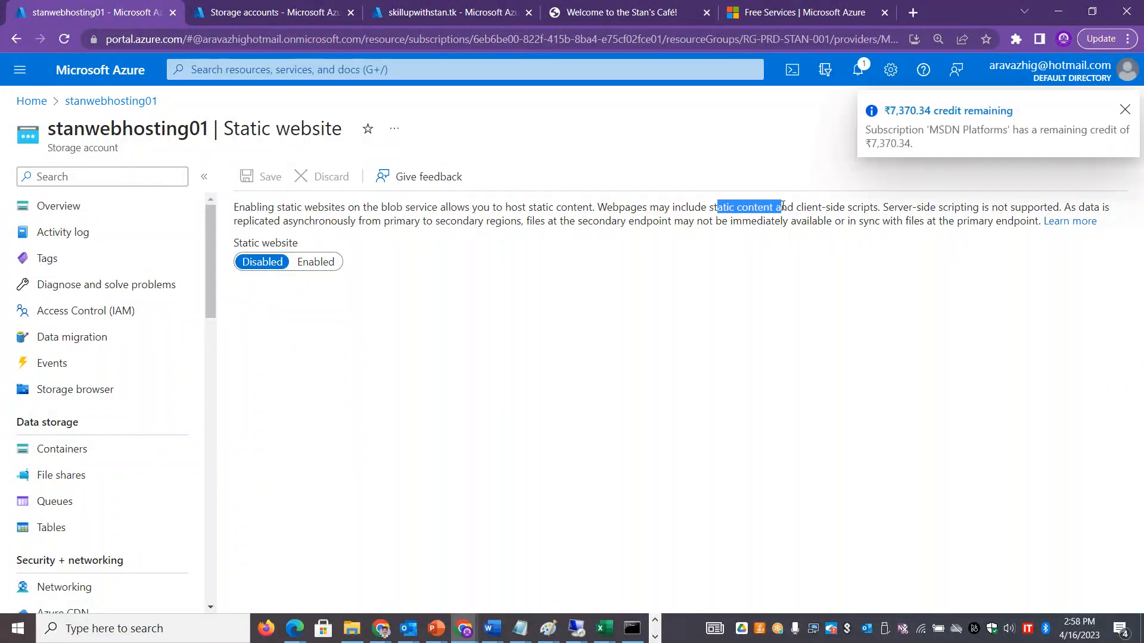
left_click(1125, 110)
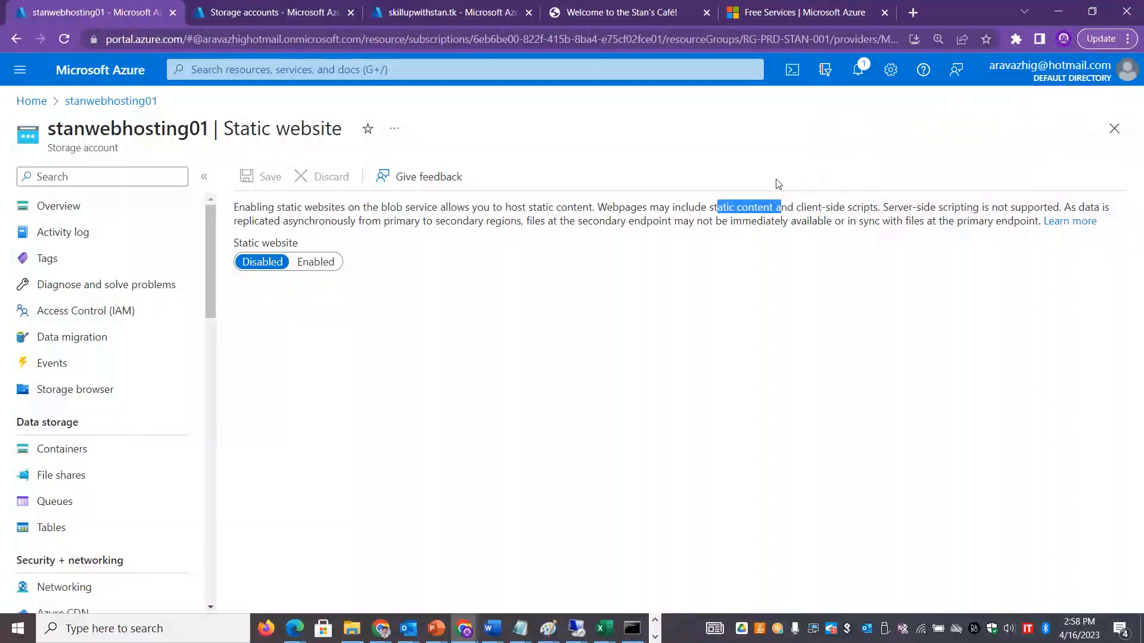
Step: Enable the static website and set its index document name to index.html, checking the file name in File Explorer's static-website folder
left_click(315, 262)
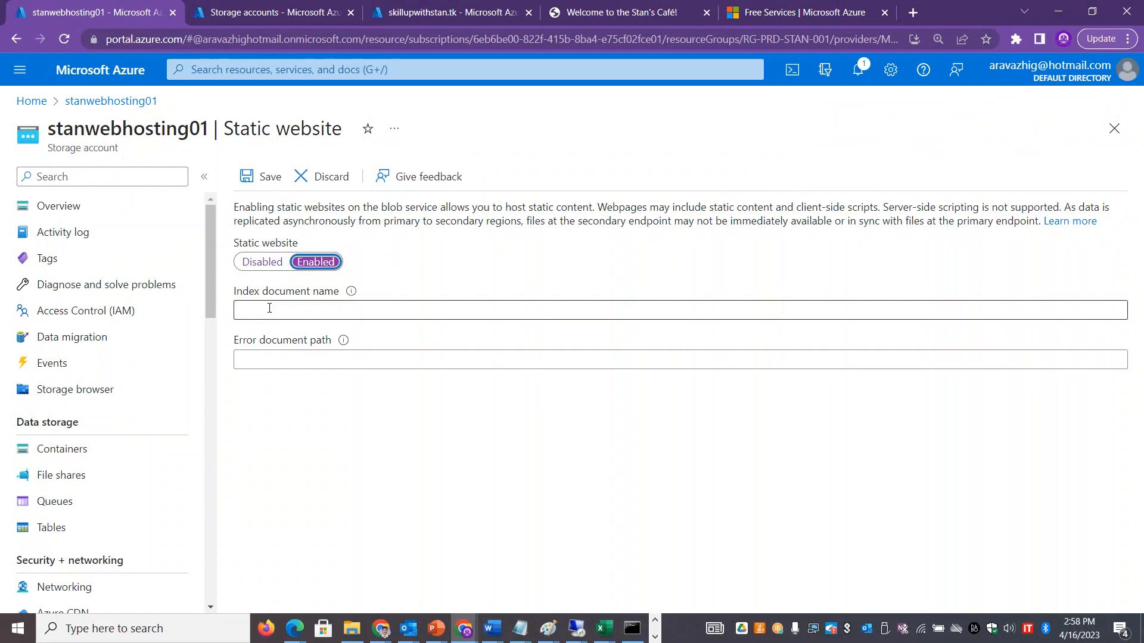
left_click(352, 628)
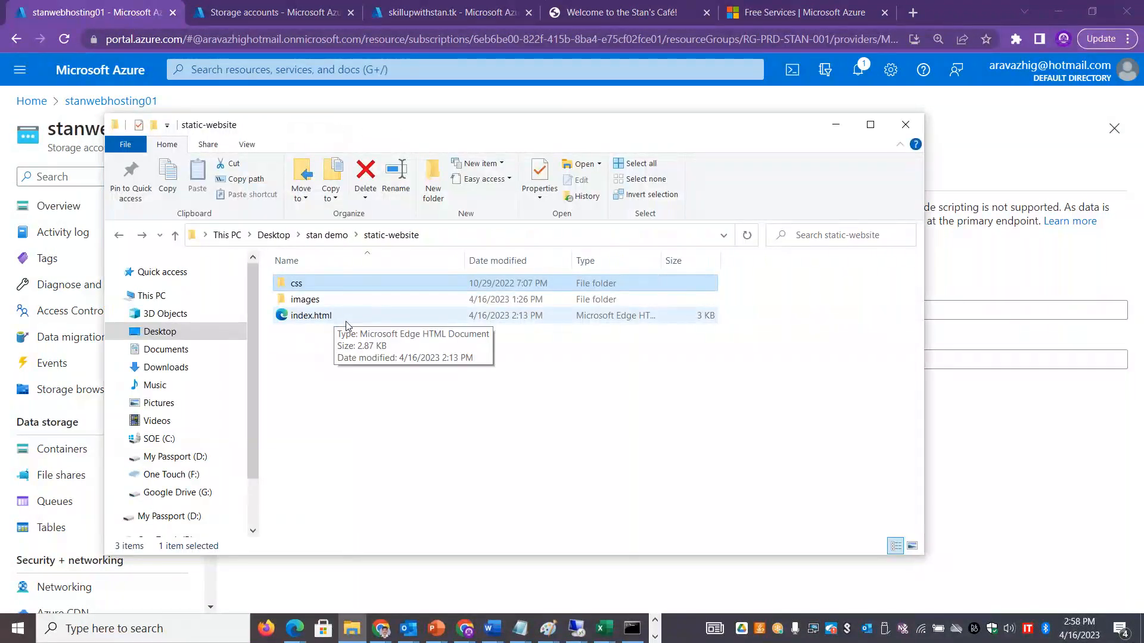
key("alt+Tab")
left_click(313, 310)
type("index.html")
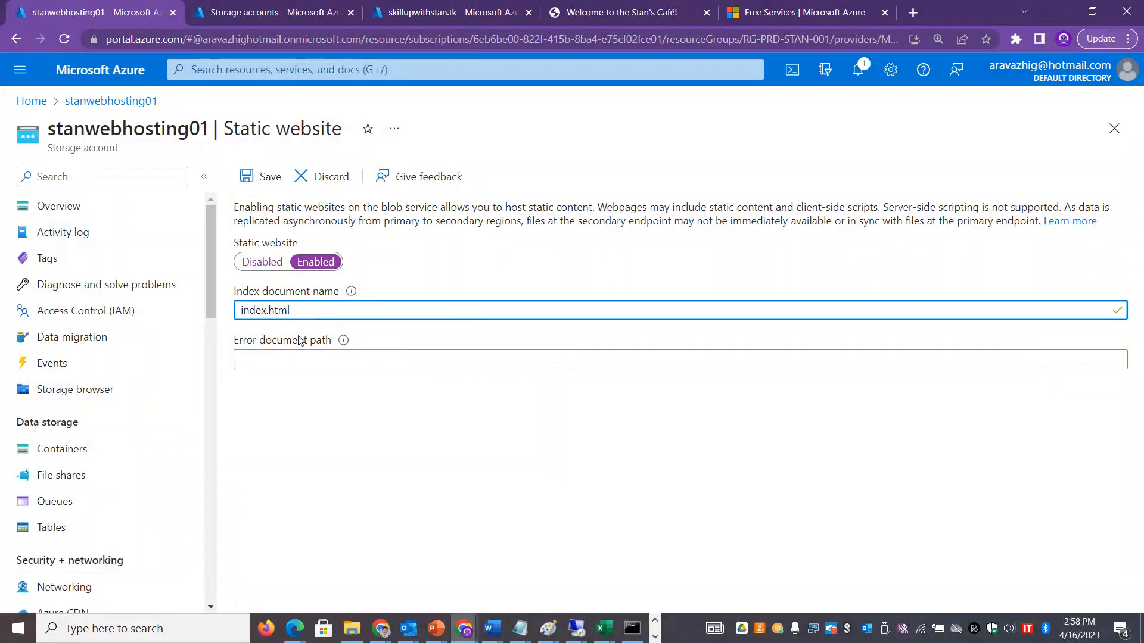
Step: Set the error document path to error.html, save the static website settings and highlight the primary endpoint URL
left_click(275, 358)
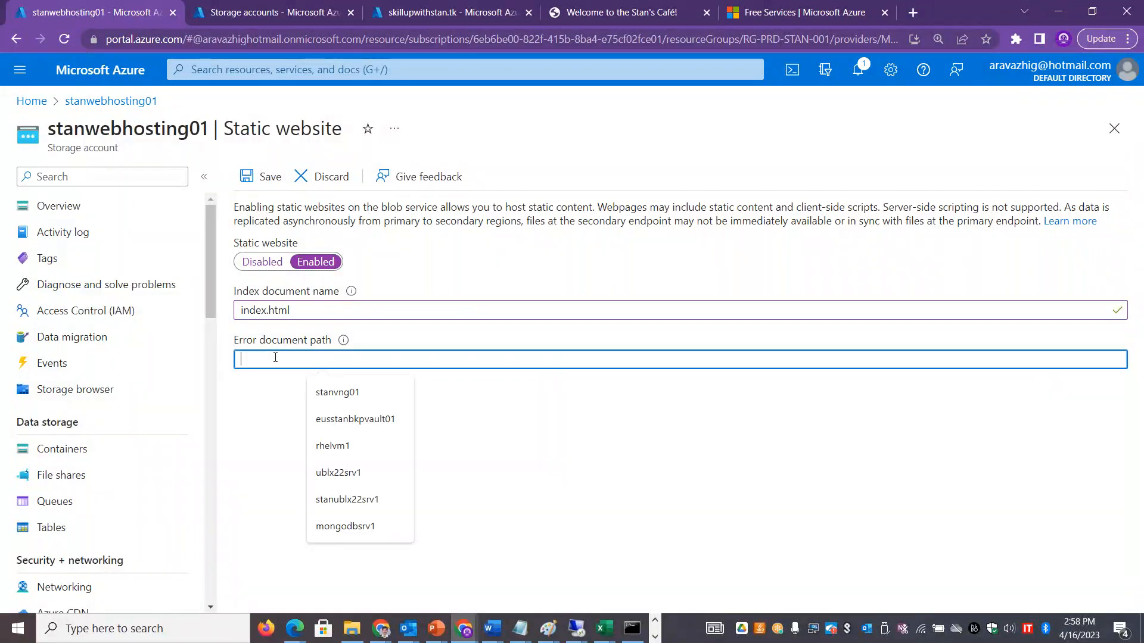
type("err")
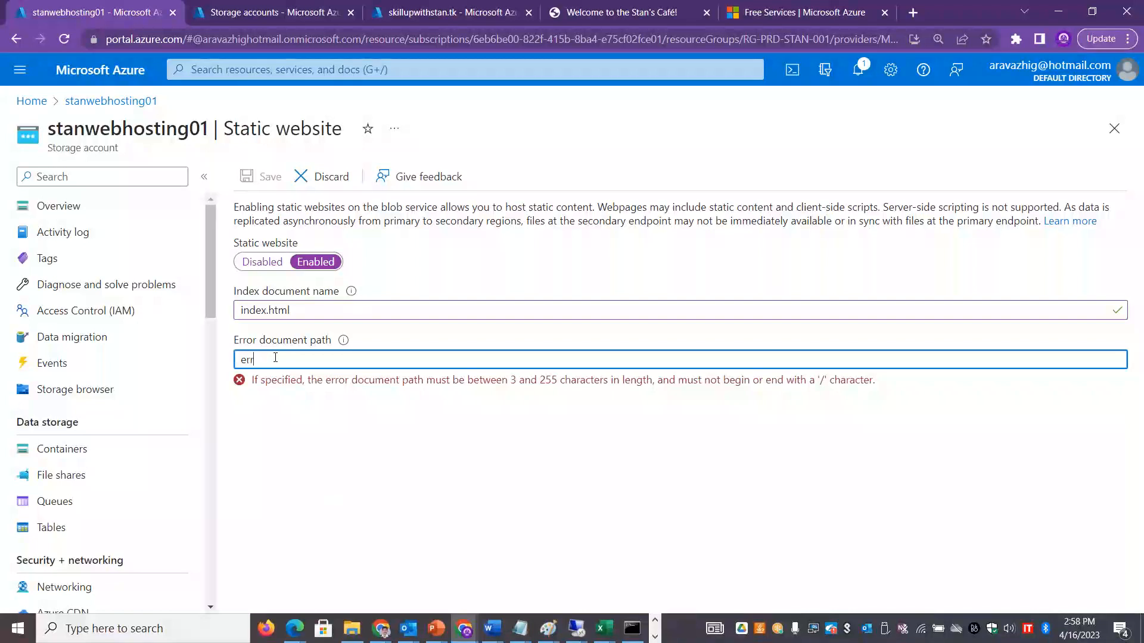
type("or.th")
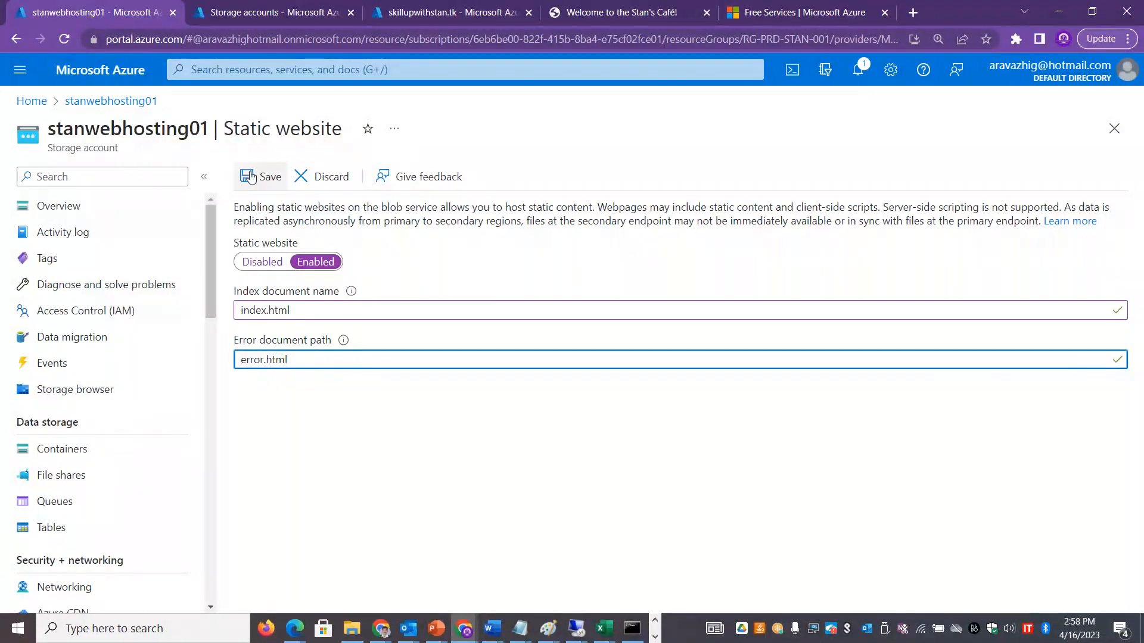
left_click(264, 177)
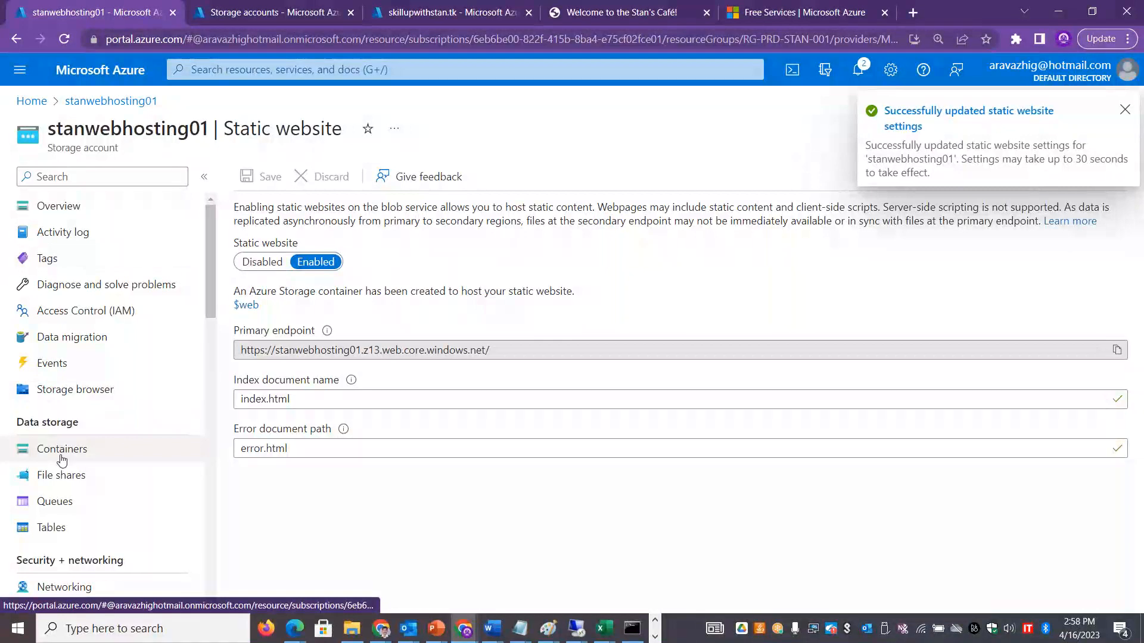
left_click_drag(497, 348, 242, 351)
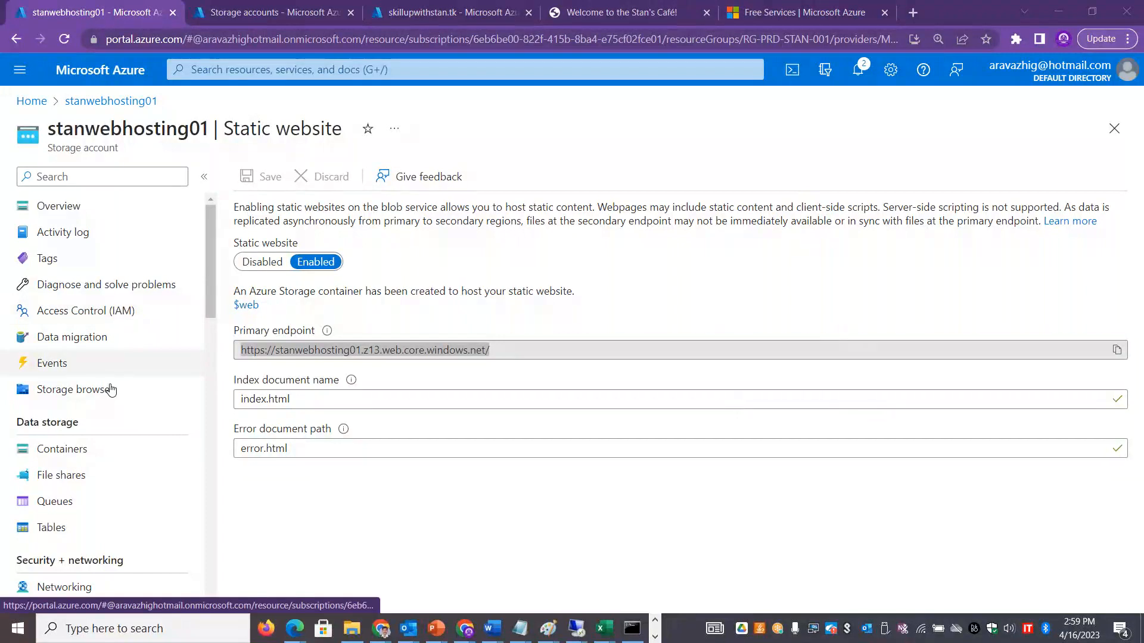
Step: Upload the css and images folders and index.html from the static-website folder to the $web container, and review the upload list
left_click(73, 448)
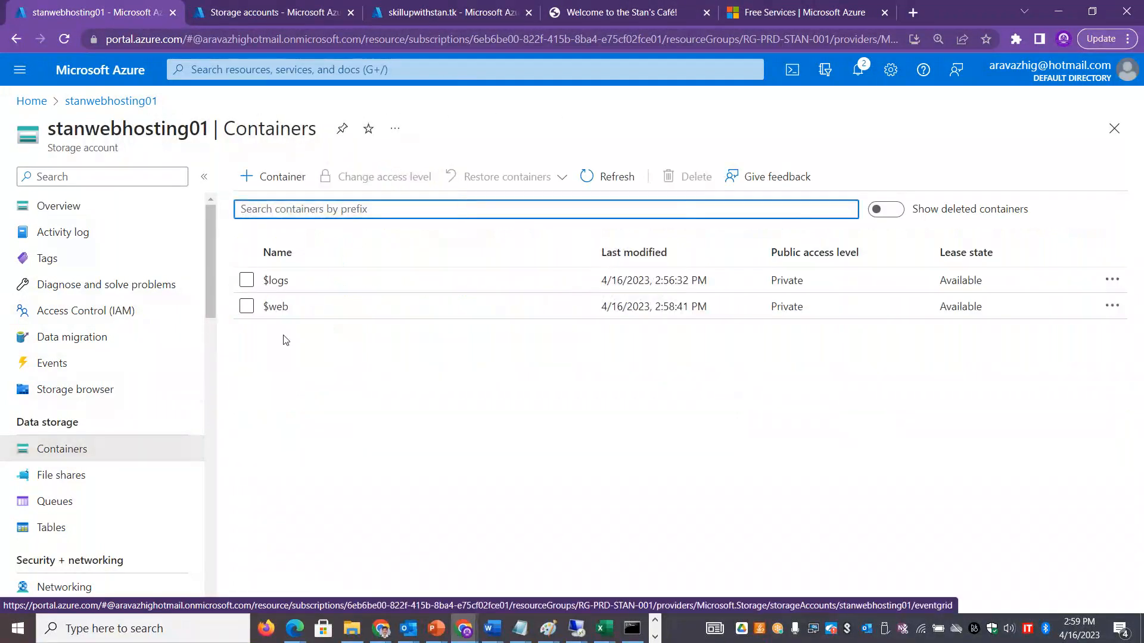
left_click(277, 307)
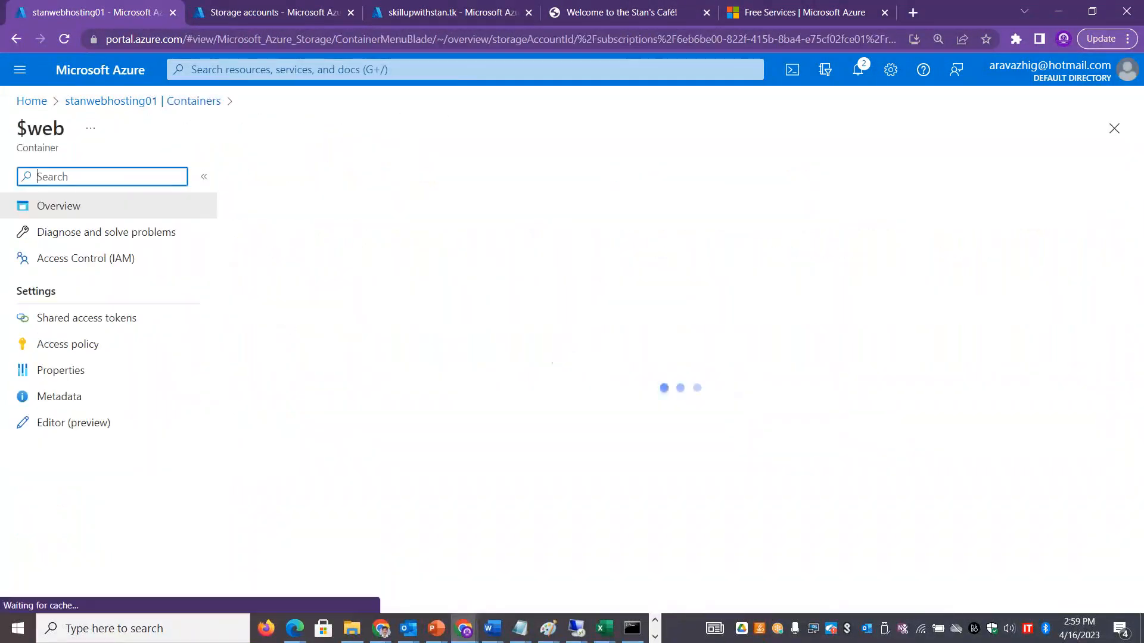
left_click(273, 177)
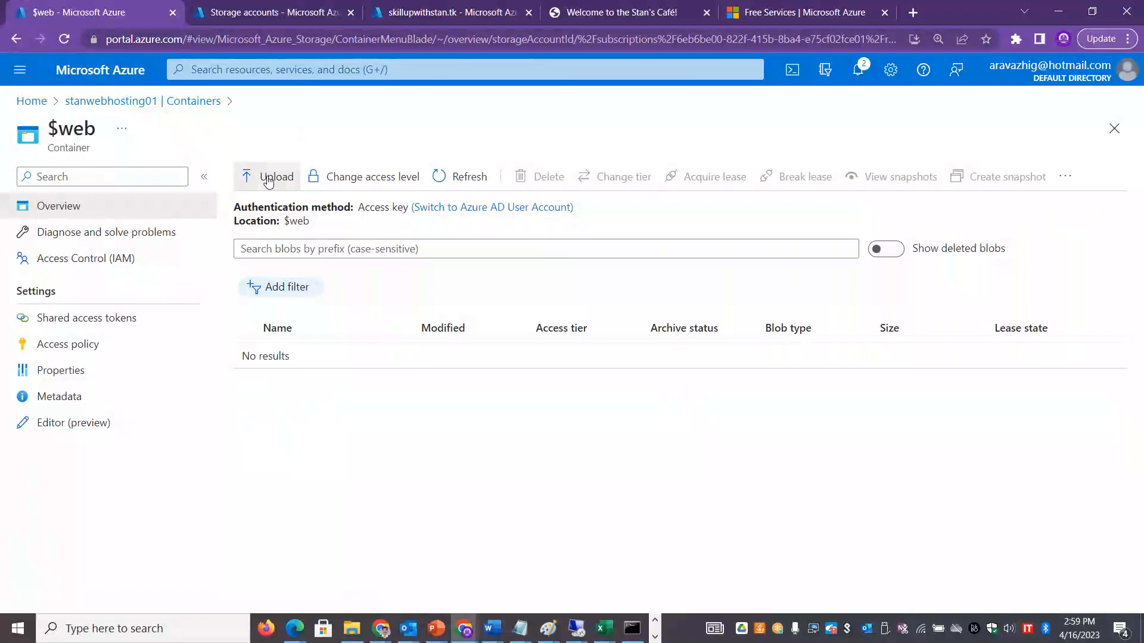
left_click(352, 628)
left_click_drag(471, 126, 347, 259)
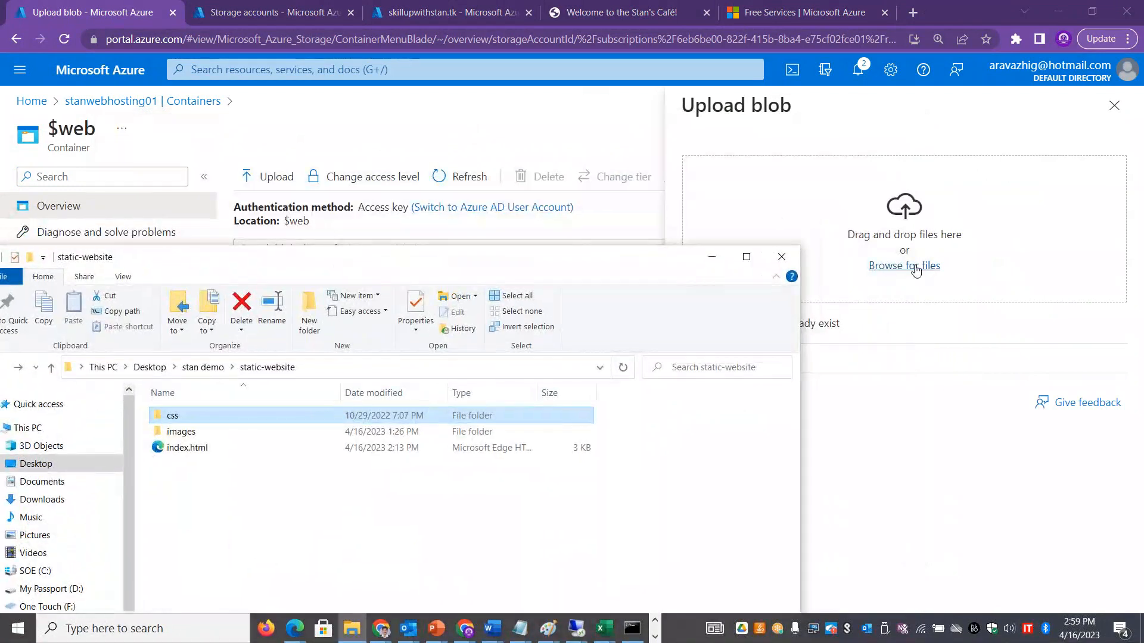
left_click_drag(246, 485, 1035, 252)
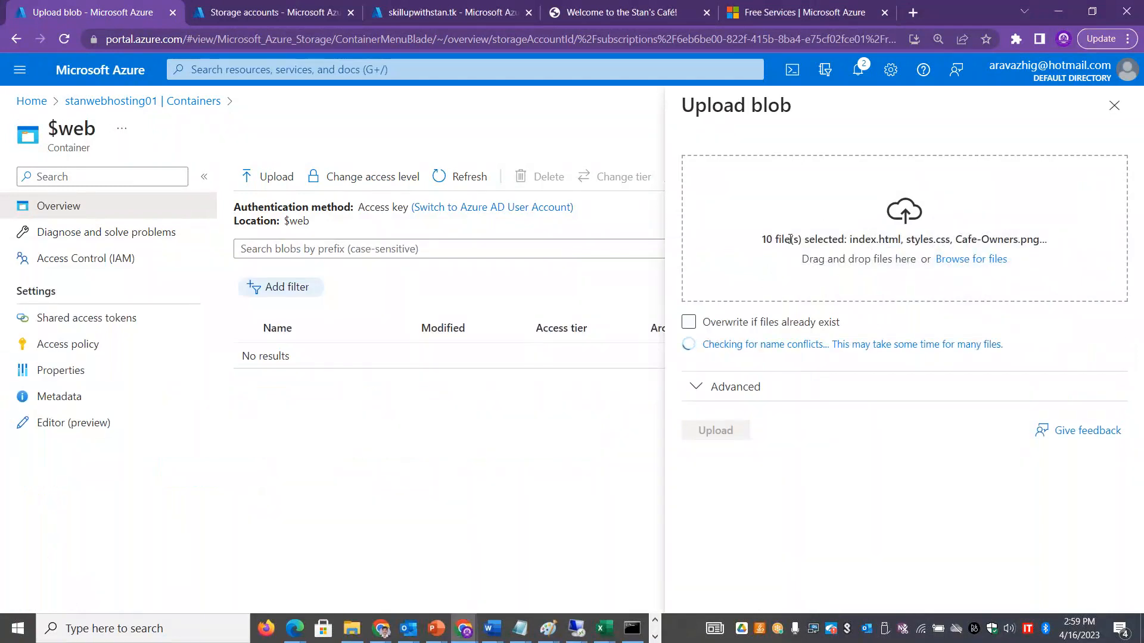
left_click(724, 400)
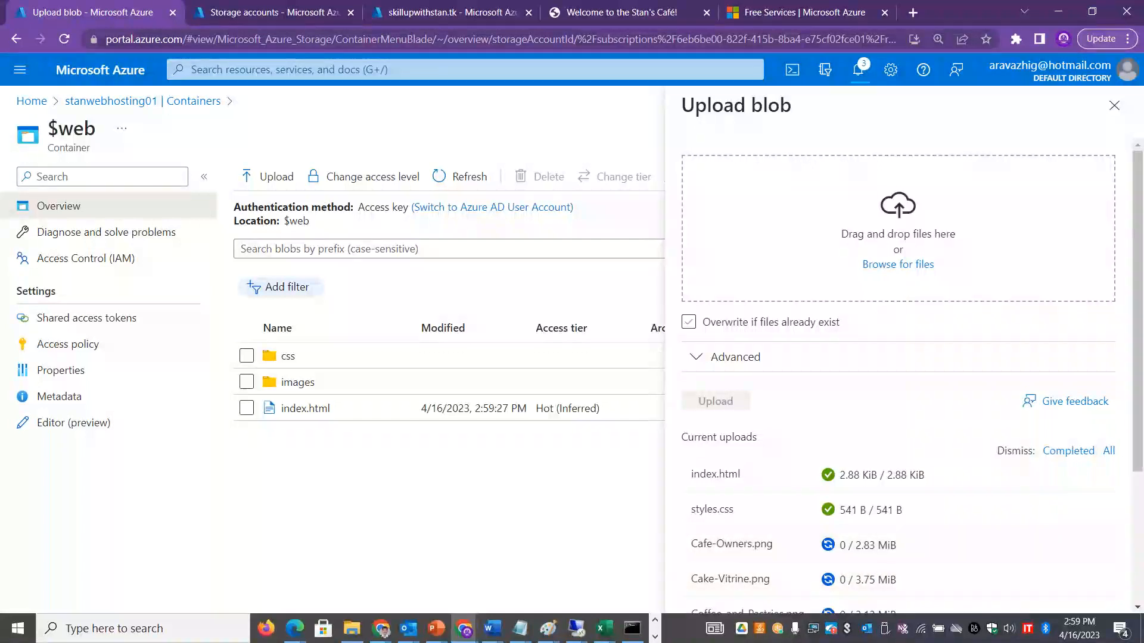
left_click_drag(1138, 237, 1142, 307)
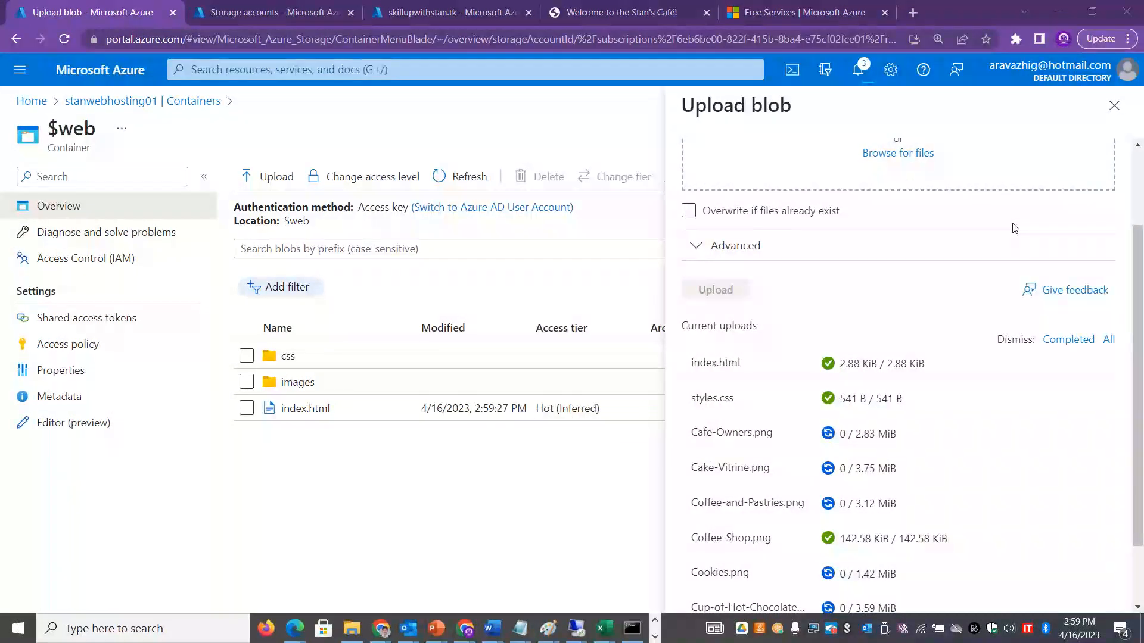
left_click_drag(1139, 307, 1141, 197)
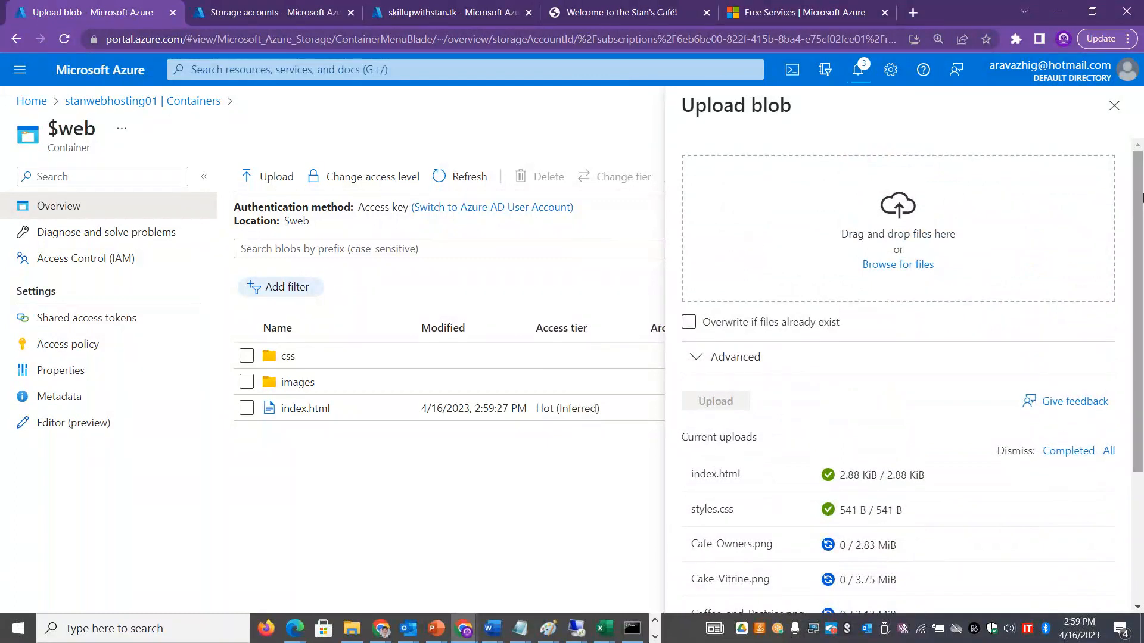
Step: In the Storage accounts browser tab, open stanwebhosting01's Static website settings, reload the page and copy the primary endpoint
left_click(277, 8)
left_click(264, 177)
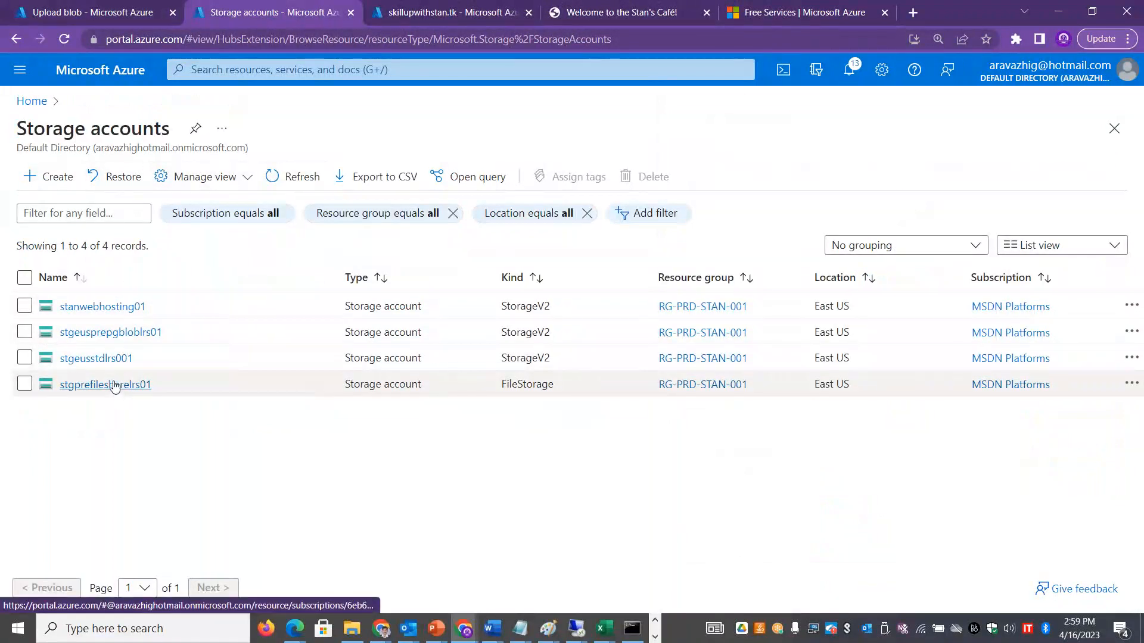
left_click(101, 307)
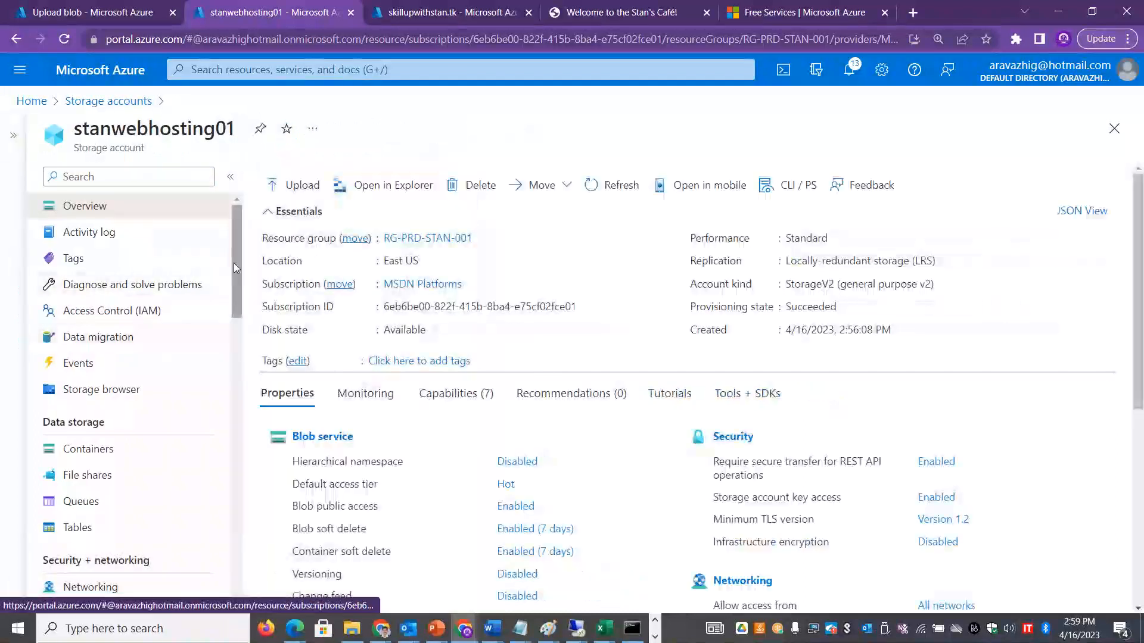
scroll(131, 477, "down", 6)
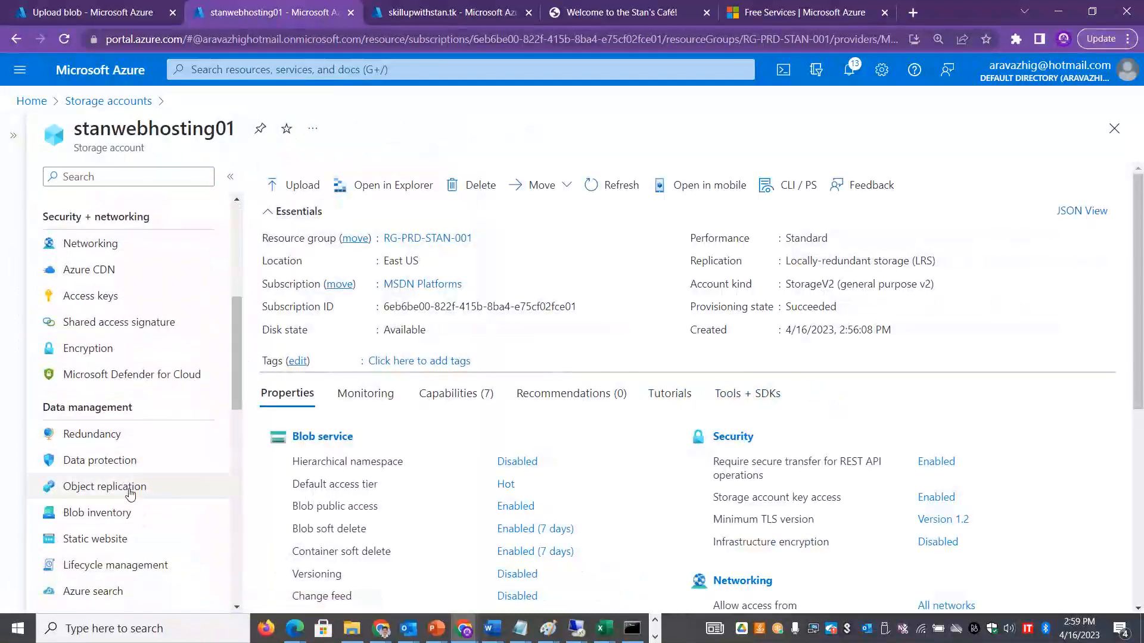
left_click(119, 540)
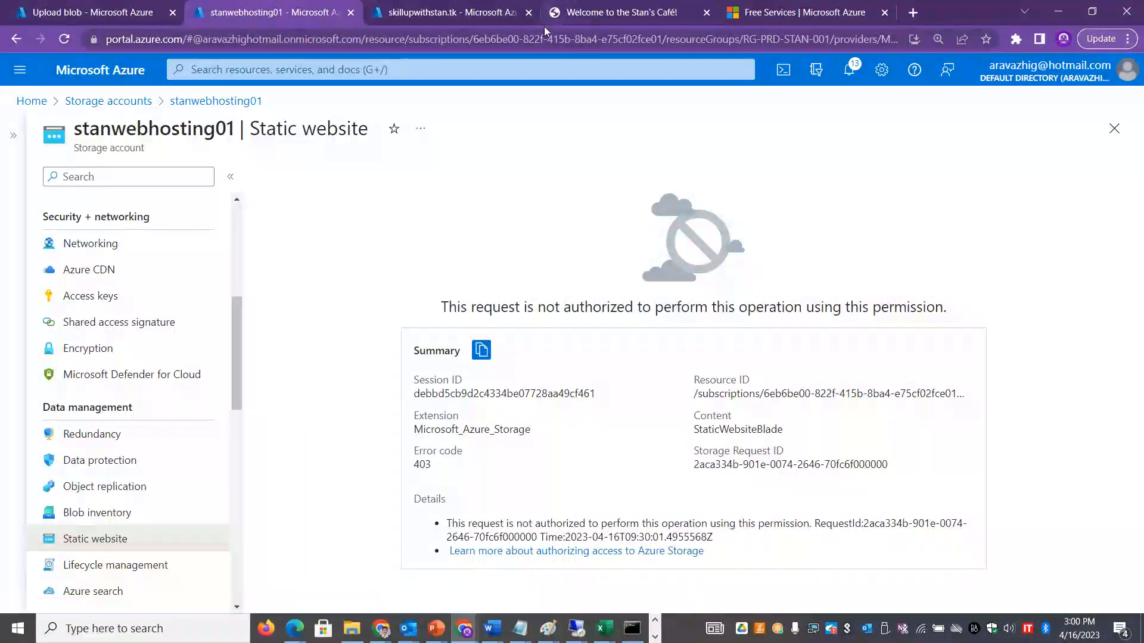
key("F5")
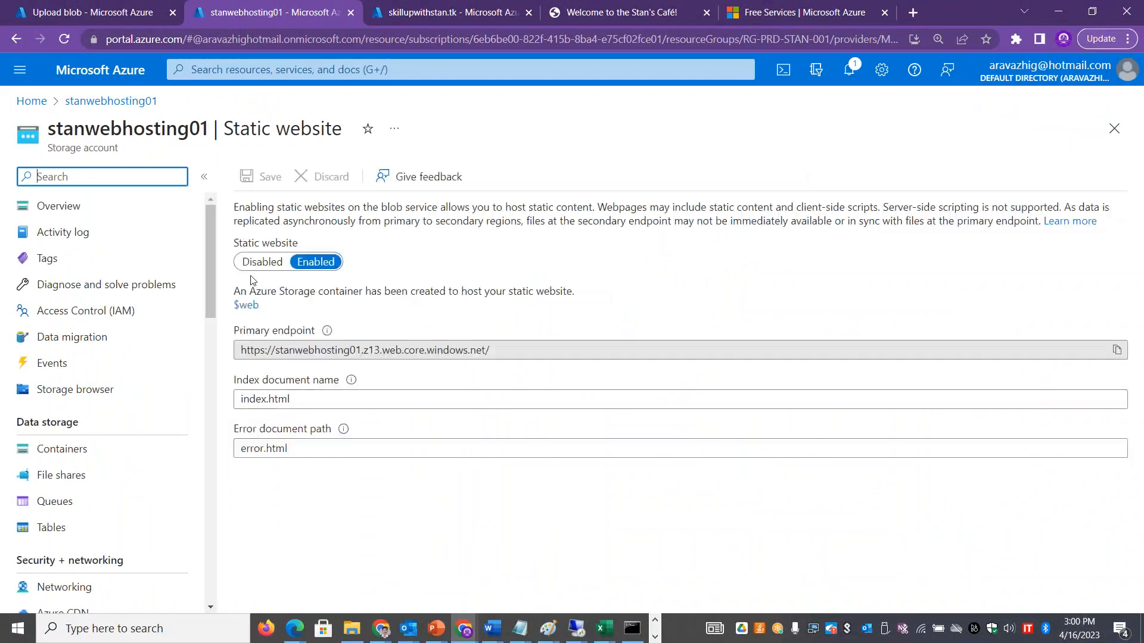
left_click_drag(490, 351, 240, 352)
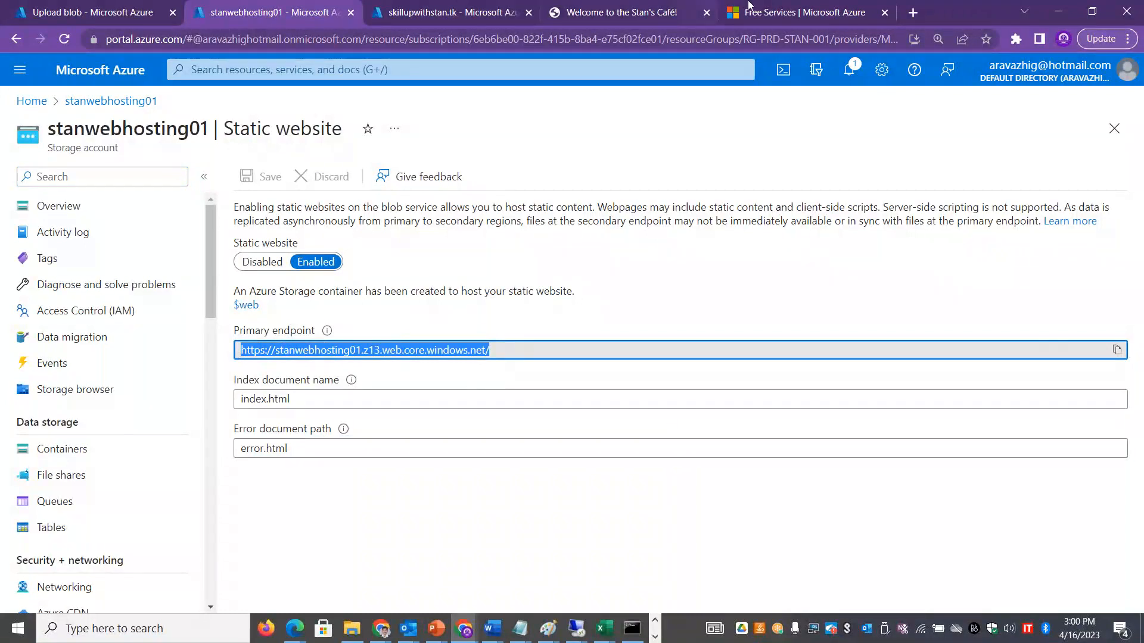
left_click(769, 5)
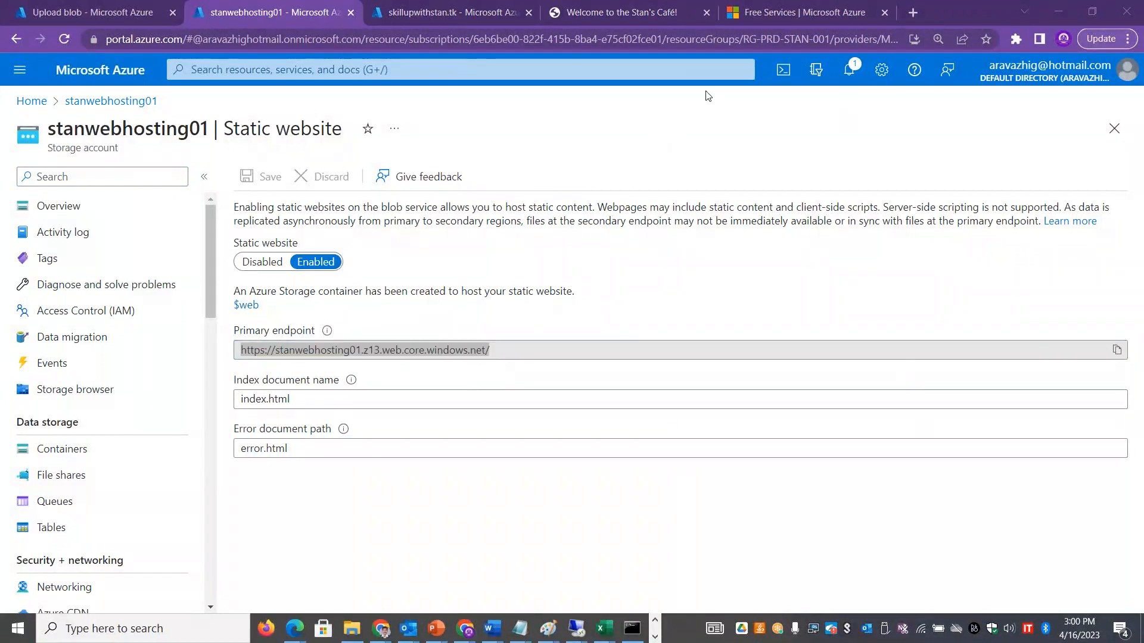
Step: Check the progress of the $web container's current uploads and glance at the website hosting checklist slide
left_click(131, 14)
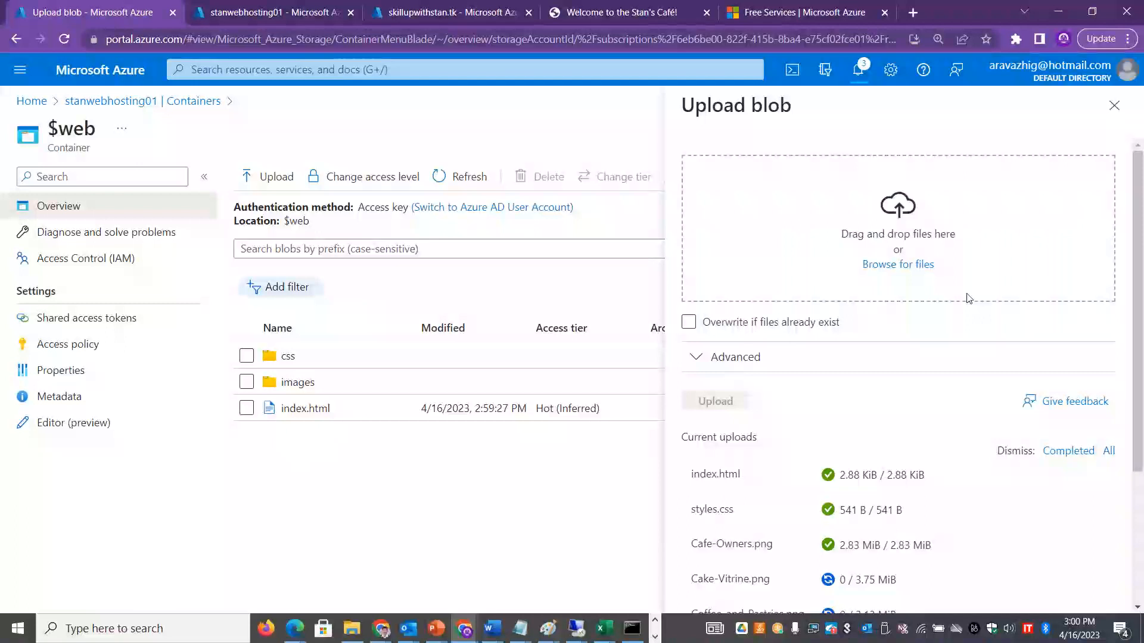
scroll(1142, 207, "down", 3)
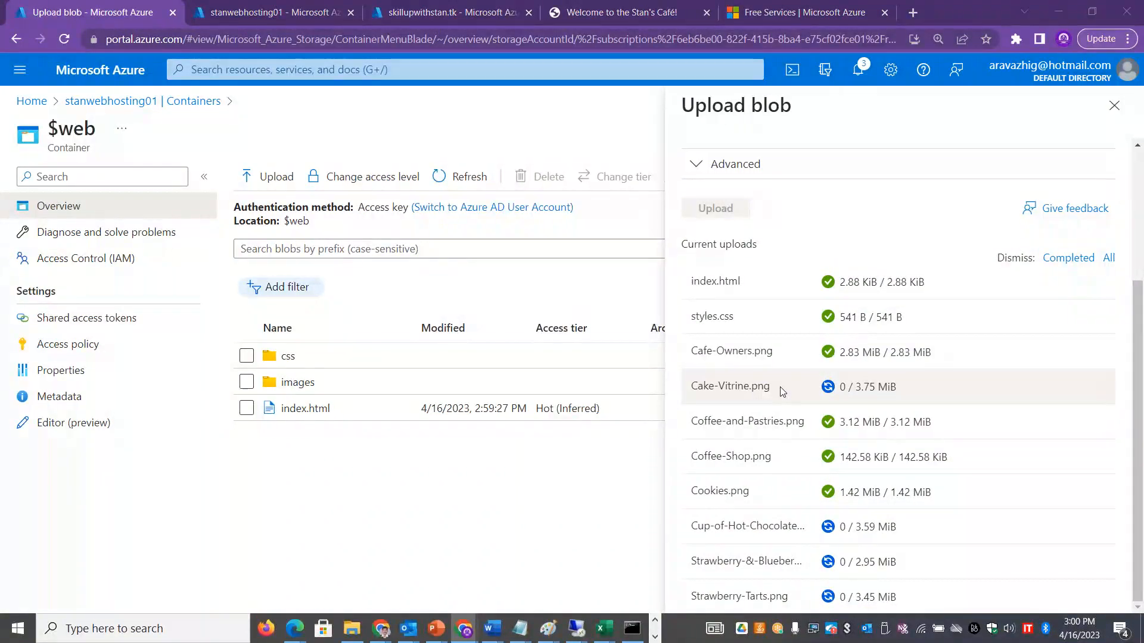
key("alt+Tab")
key("alt+Tab")
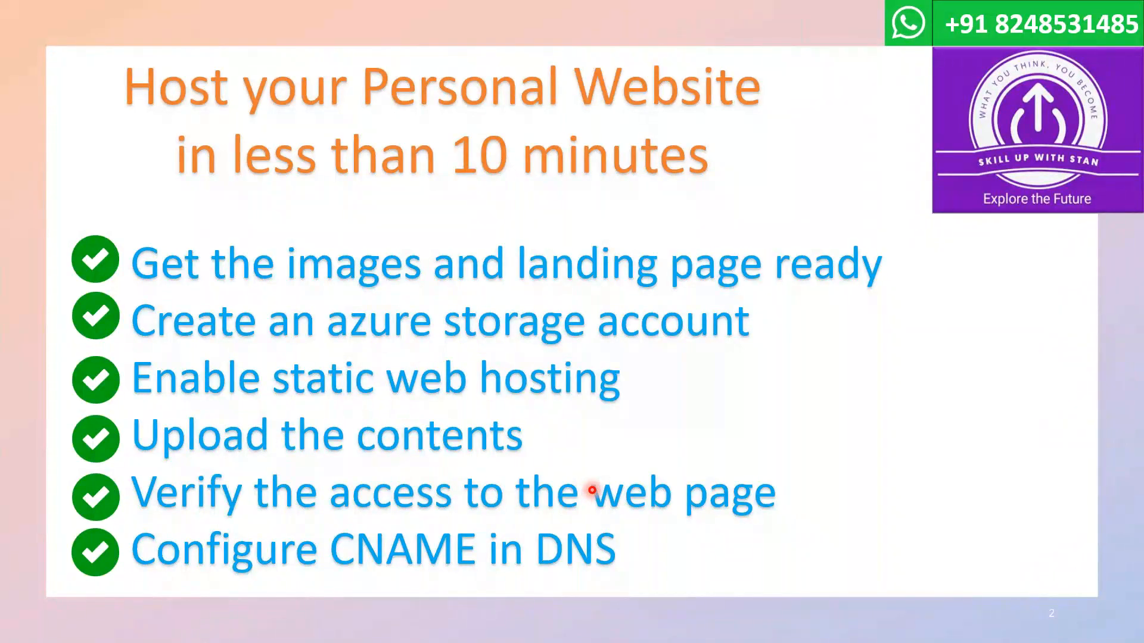
key("alt+Tab")
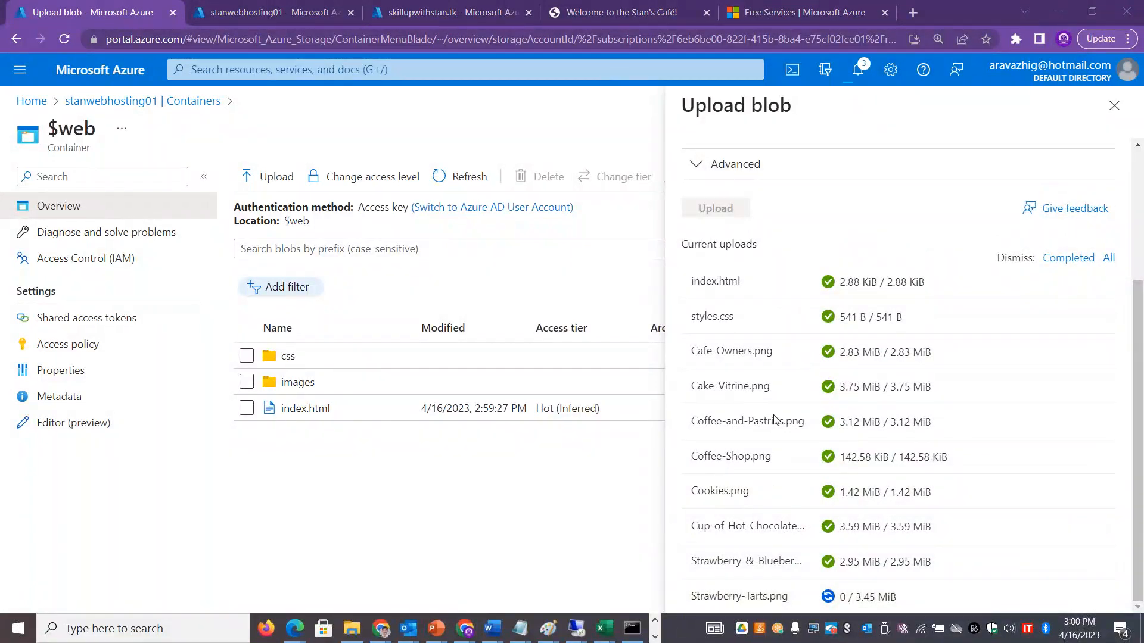
left_click(914, 12)
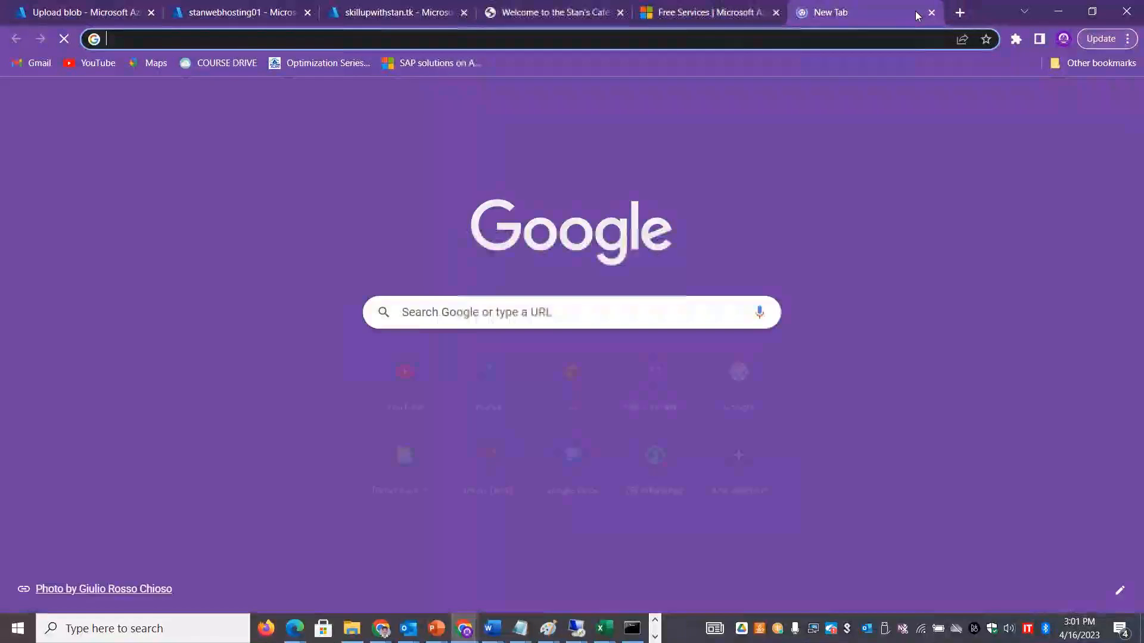
type("https://stanwebhosting01.z13.web.core.windows.net/")
key("Return")
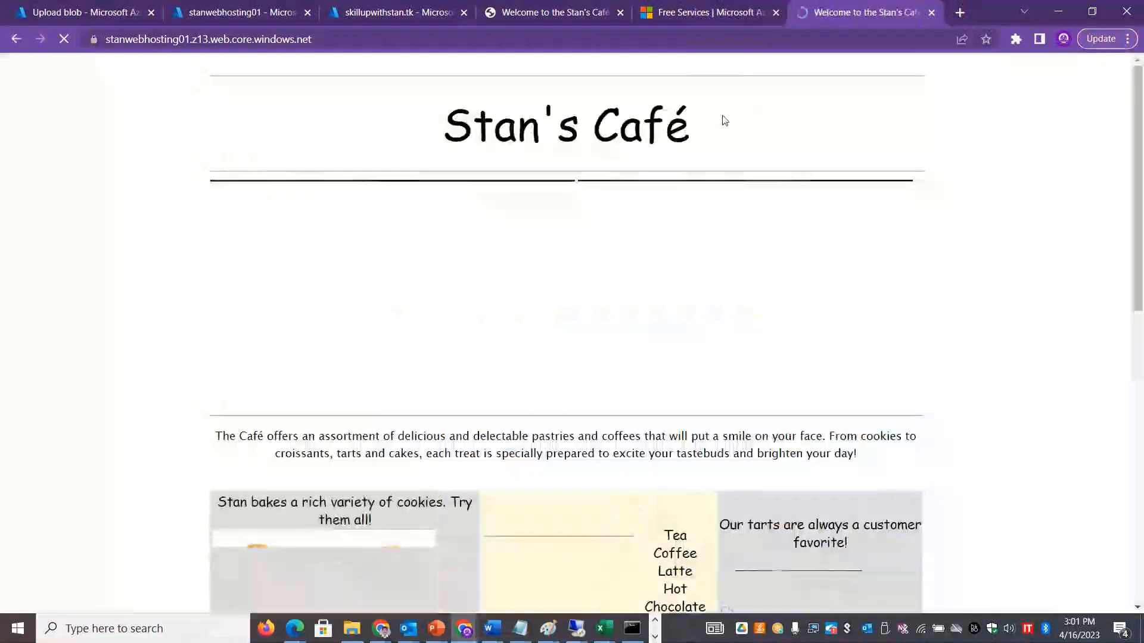
left_click_drag(718, 119, 440, 122)
left_click_drag(1140, 105, 1140, 459)
left_click_drag(679, 598, 1142, 312)
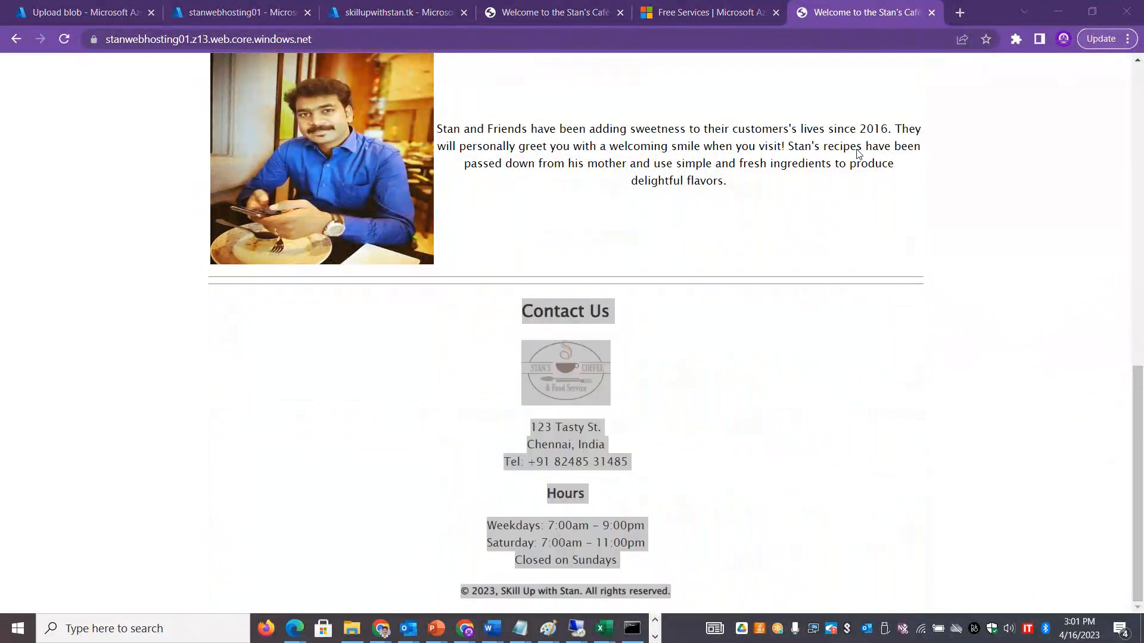
left_click_drag(1140, 400, 1141, 98)
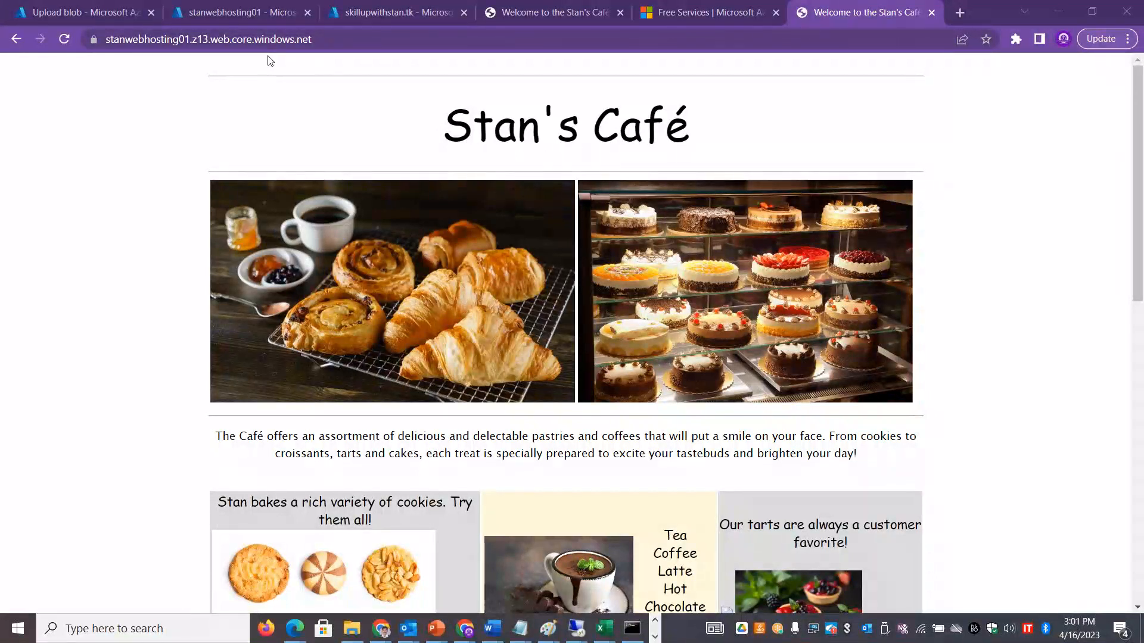
Step: Check the combined properties of css, images and index.html in File Explorer's static-website folder, and return to the checklist slide
key("alt+Tab")
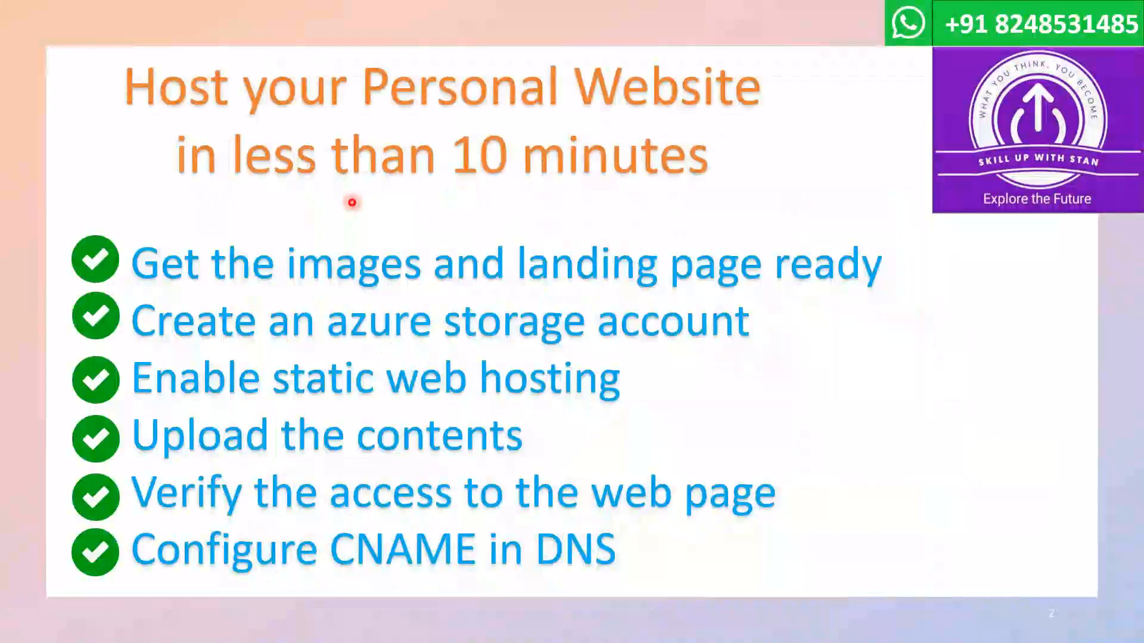
key("alt+Tab")
right_click(241, 435)
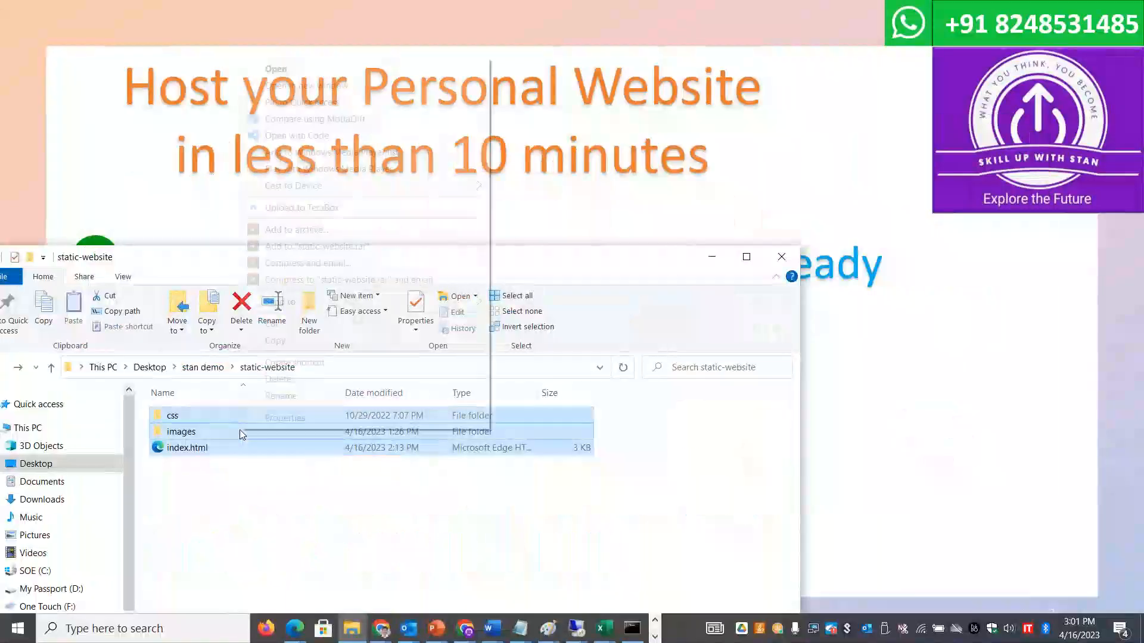
left_click(301, 417)
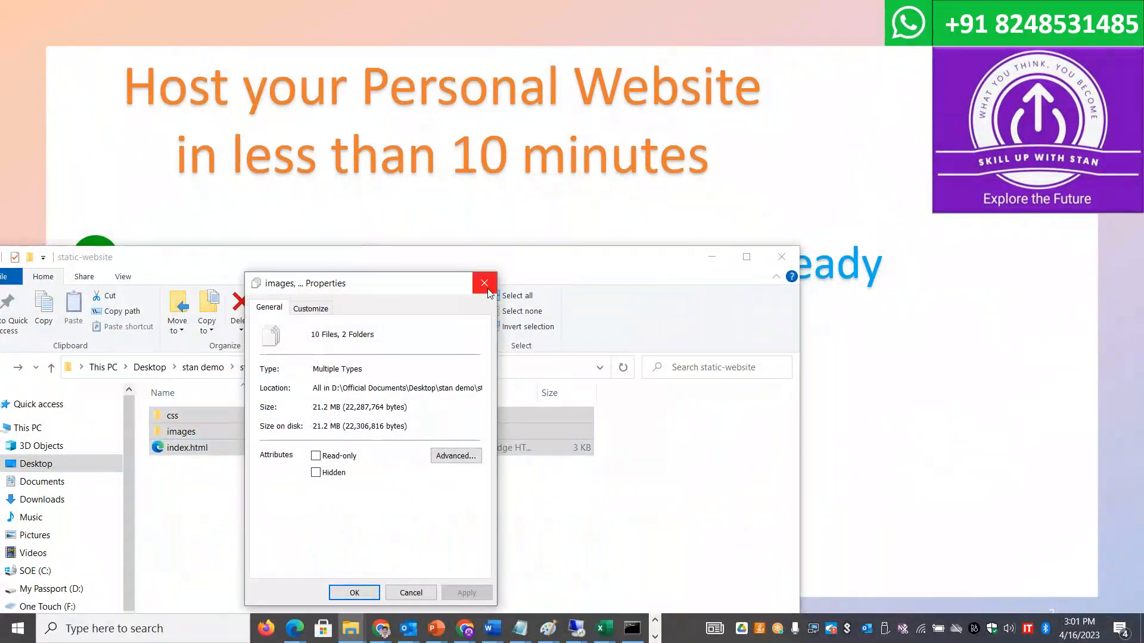
left_click(485, 284)
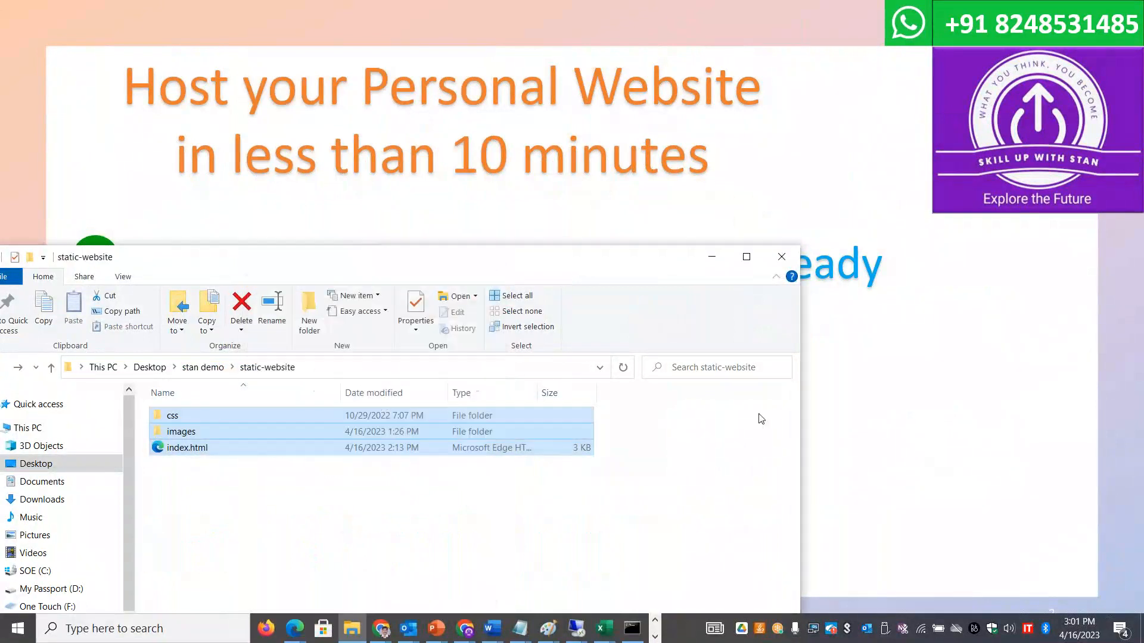
left_click(716, 255)
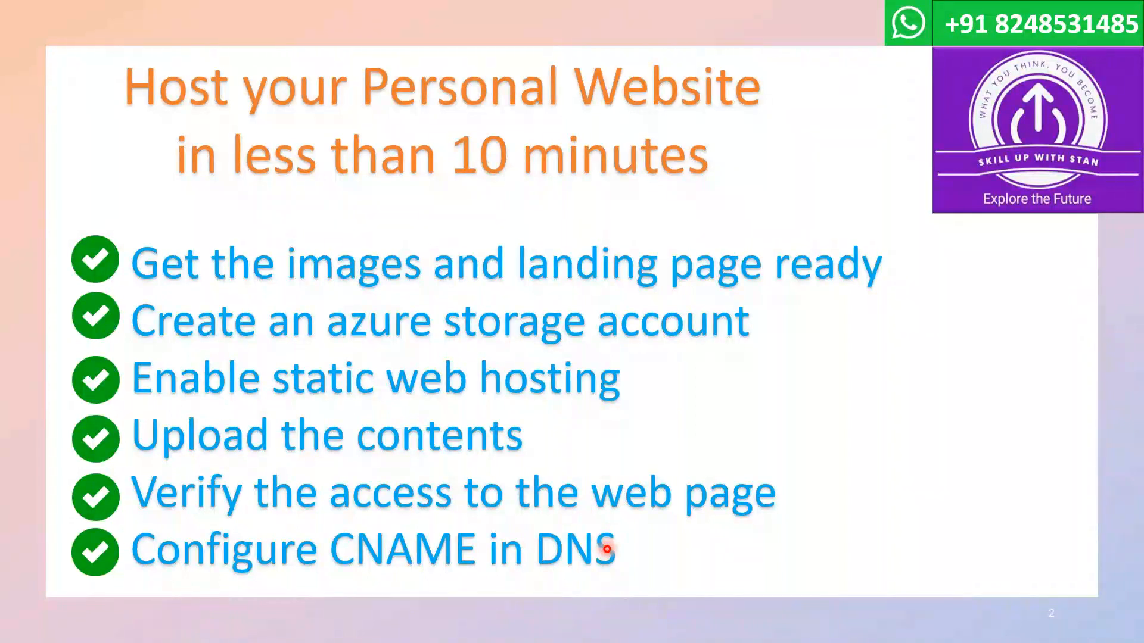
Step: Switch to the Chrome window with Freenom and look at the sign-in page in its other Client Area tab
key("super")
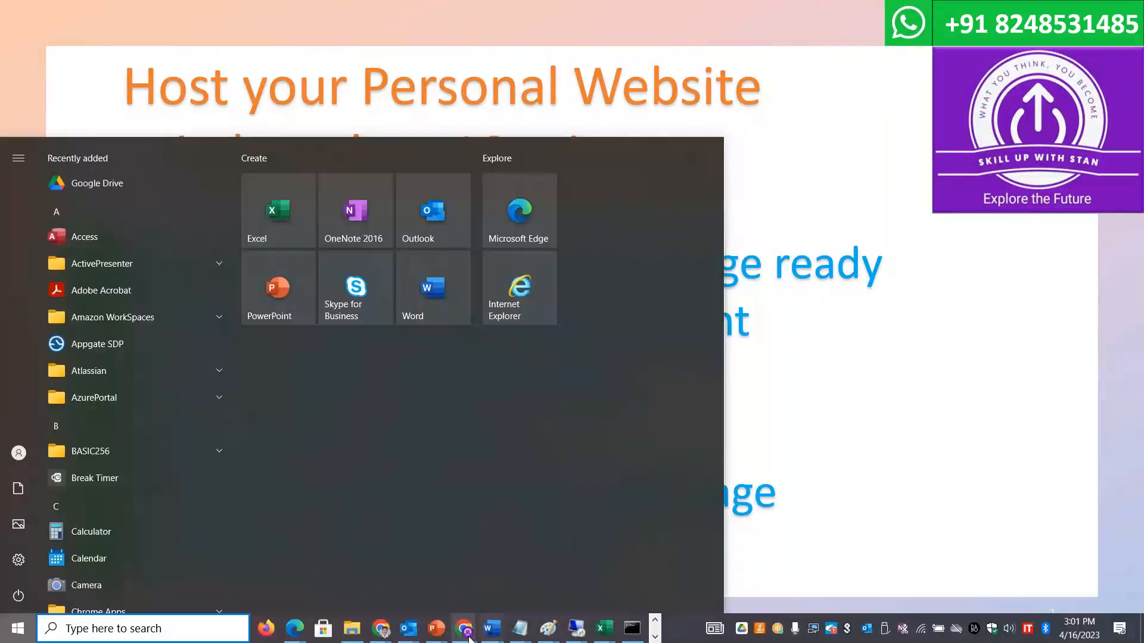
mouse_move(380, 635)
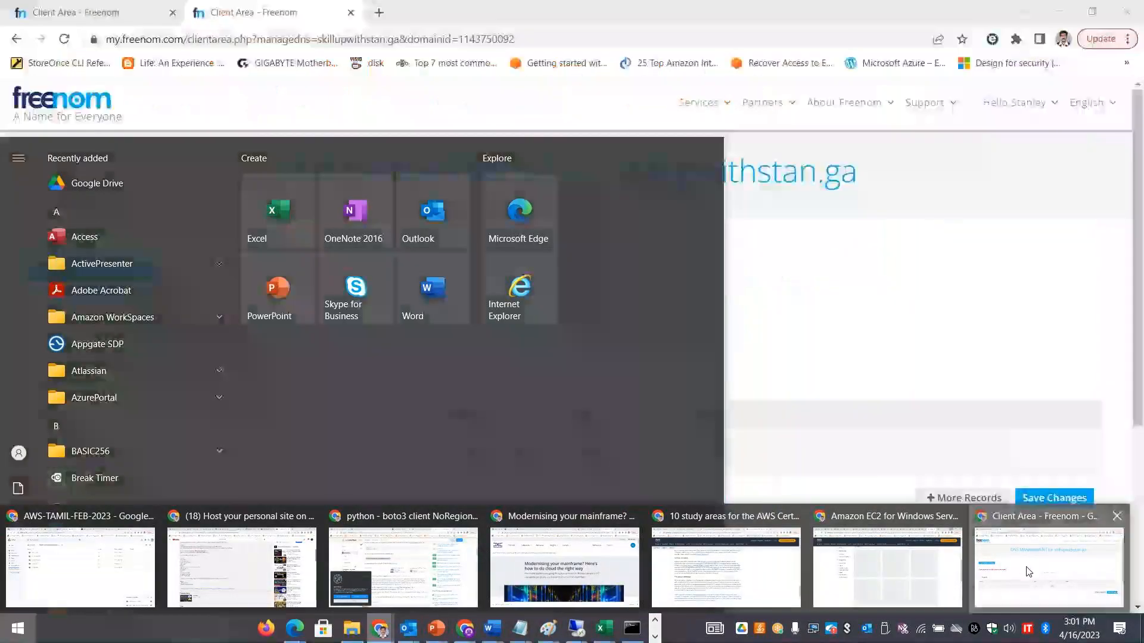
left_click(1060, 563)
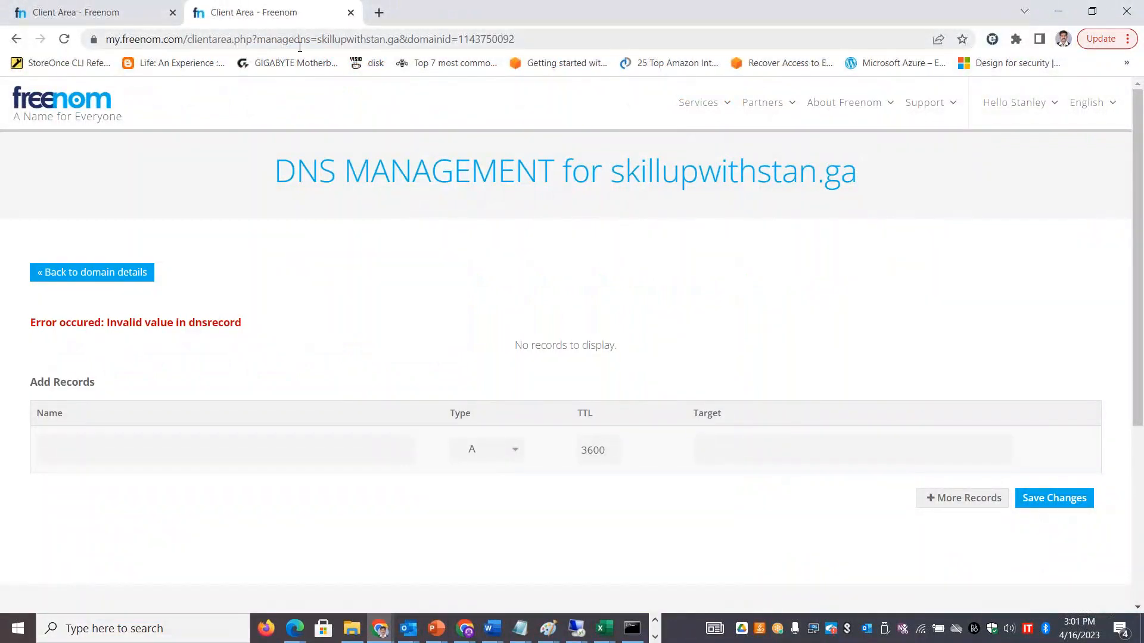
left_click(111, 8)
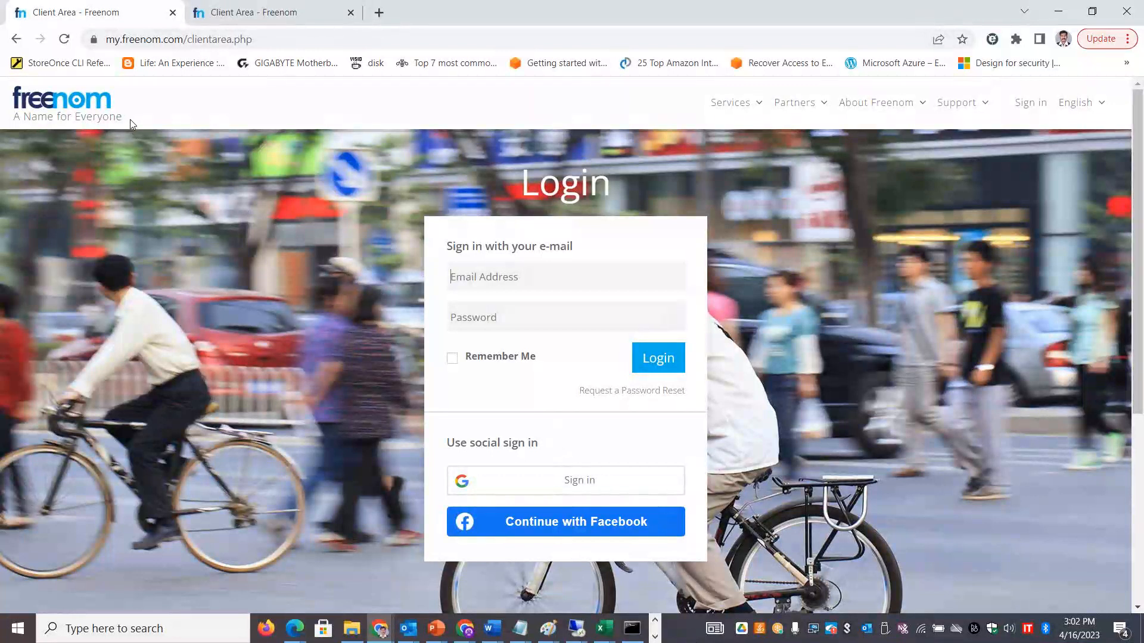
left_click_drag(131, 122, 30, 100)
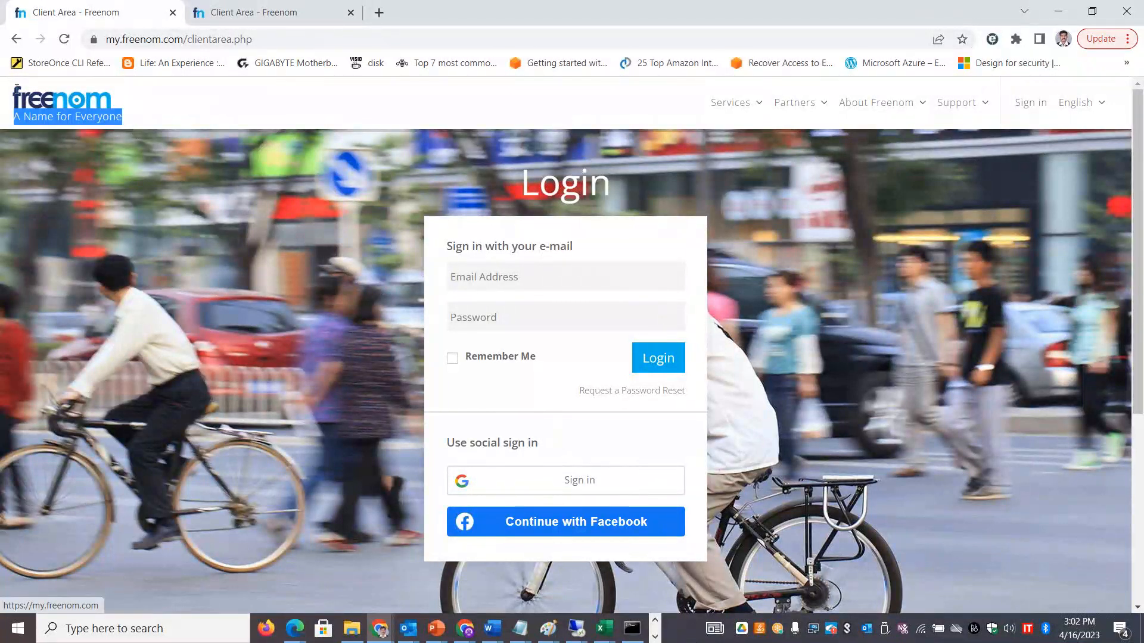
left_click(173, 118)
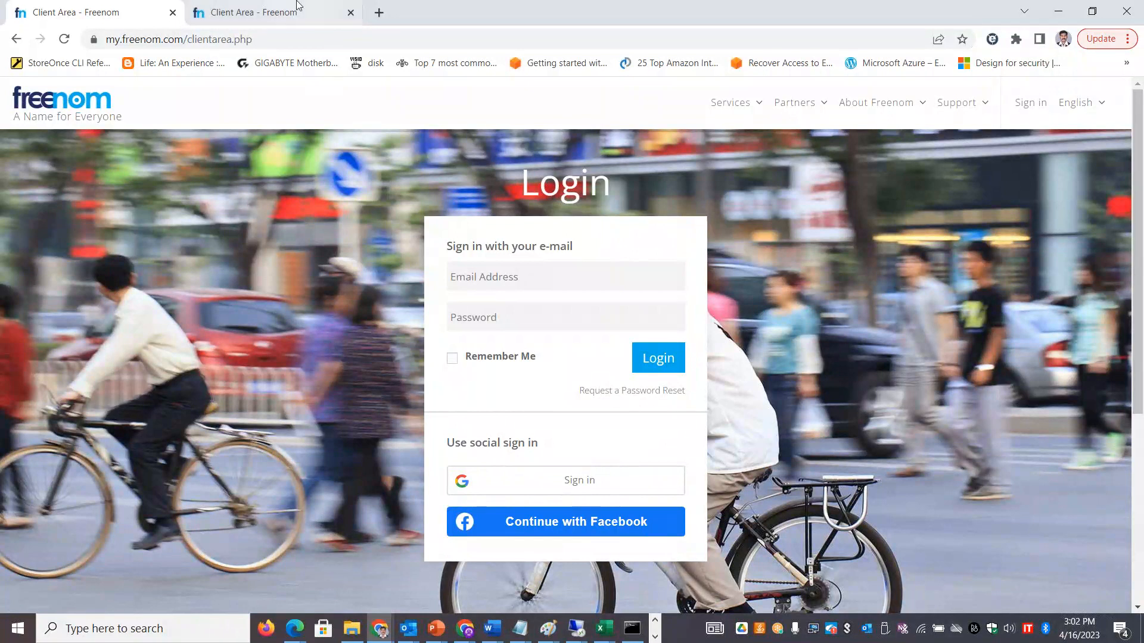
Step: List the registered domains in Freenom, check skillupwithstan.ga's expiry date, and open that domain for management
left_click(274, 13)
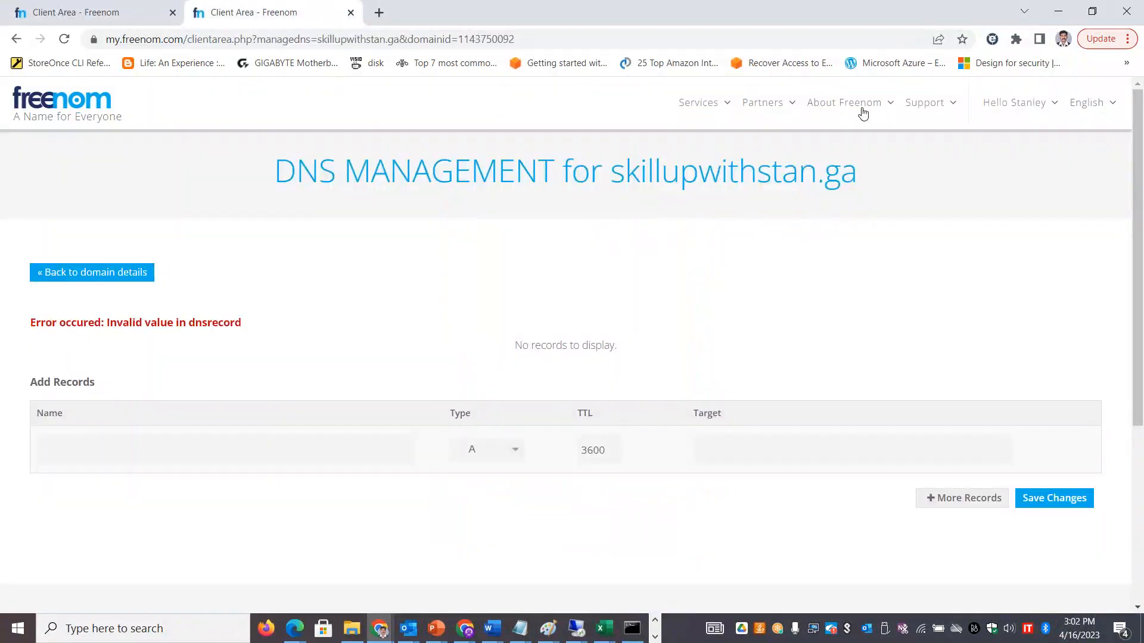
mouse_move(726, 106)
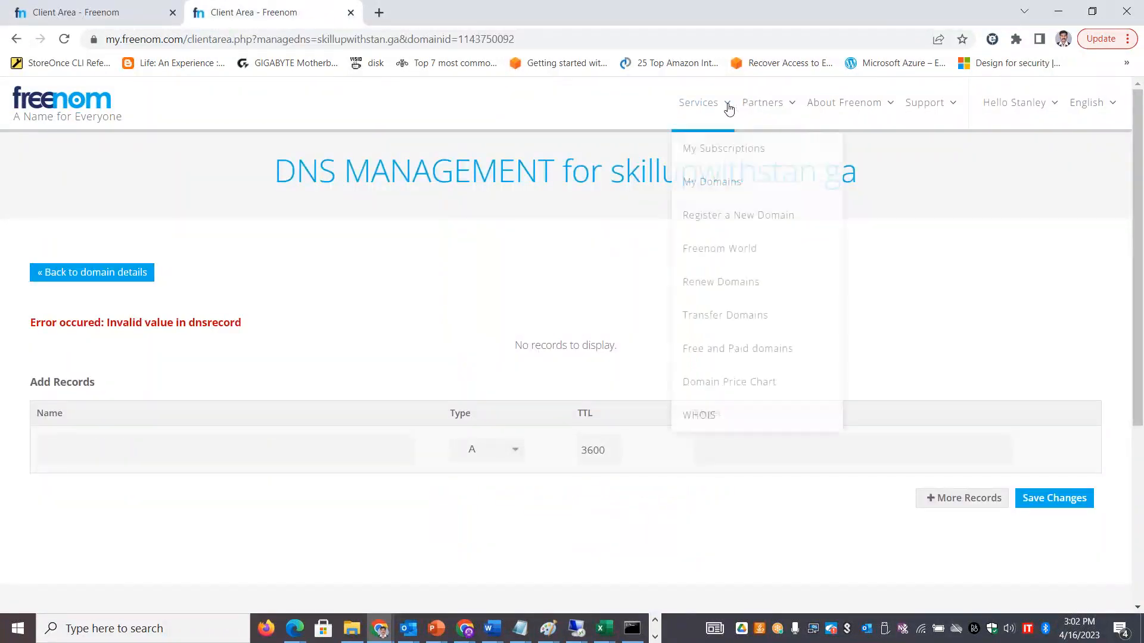
left_click(718, 184)
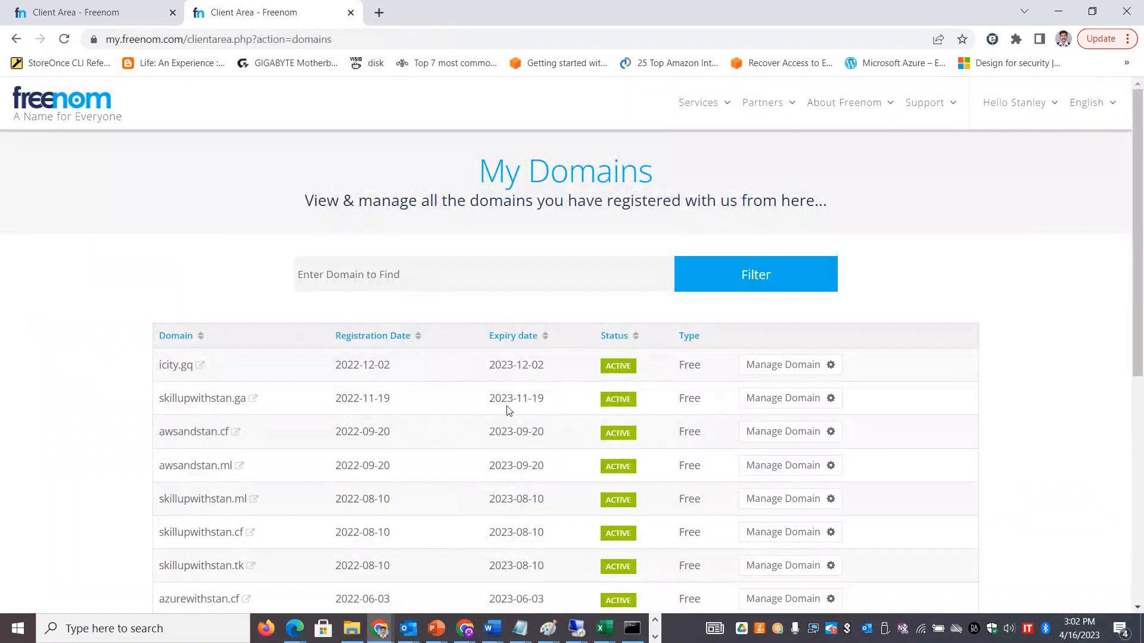
left_click_drag(562, 398, 489, 398)
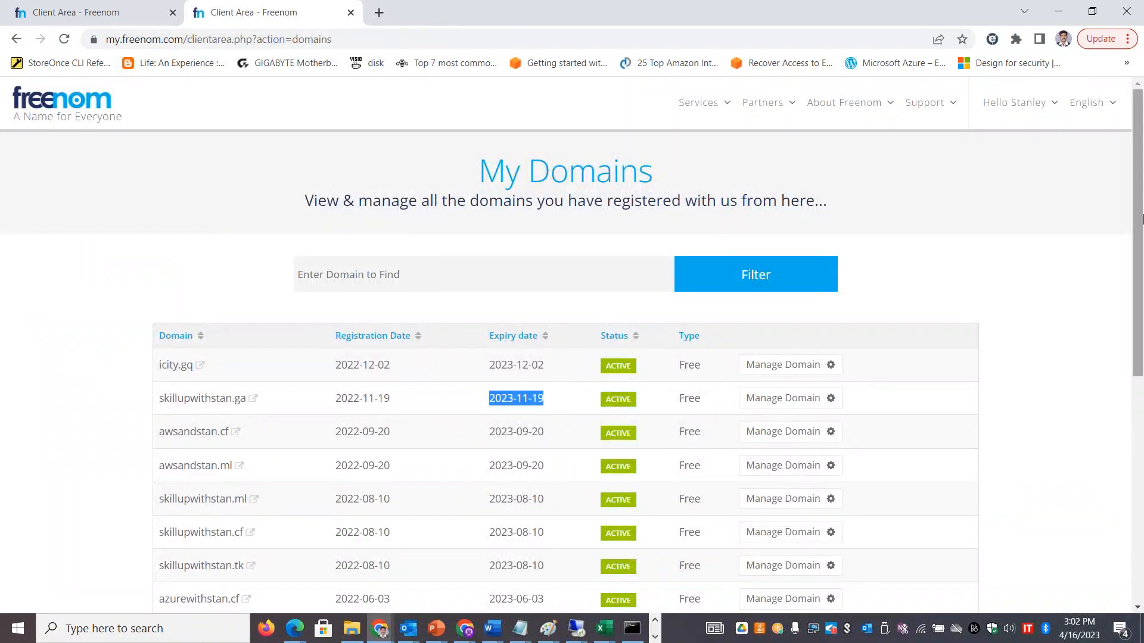
scroll(1141, 168, "down", 3)
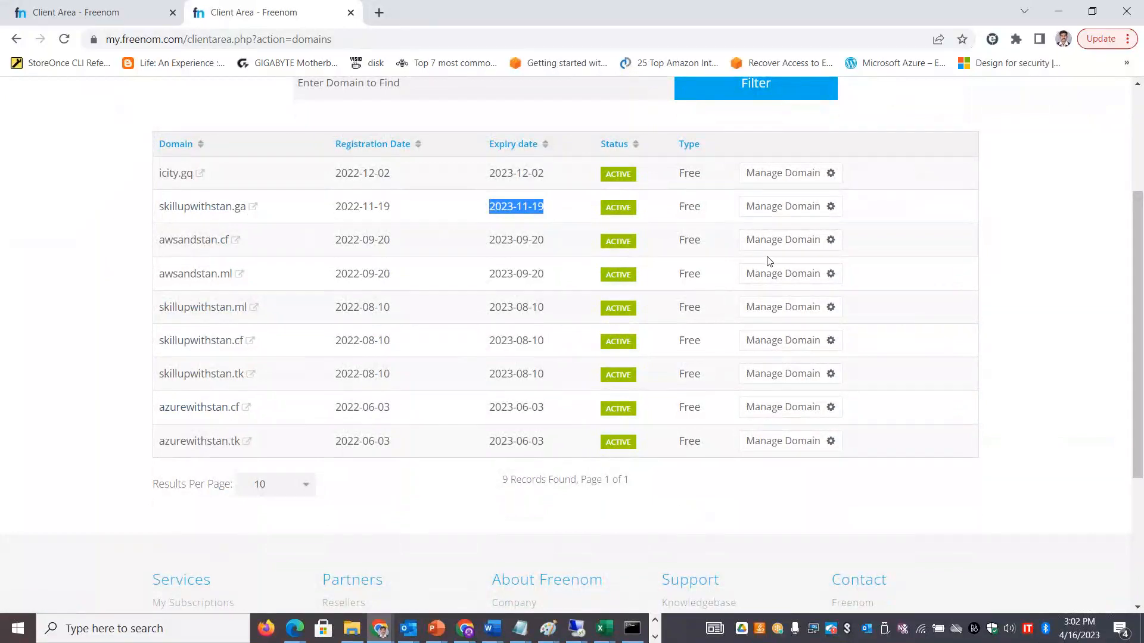
left_click(799, 209)
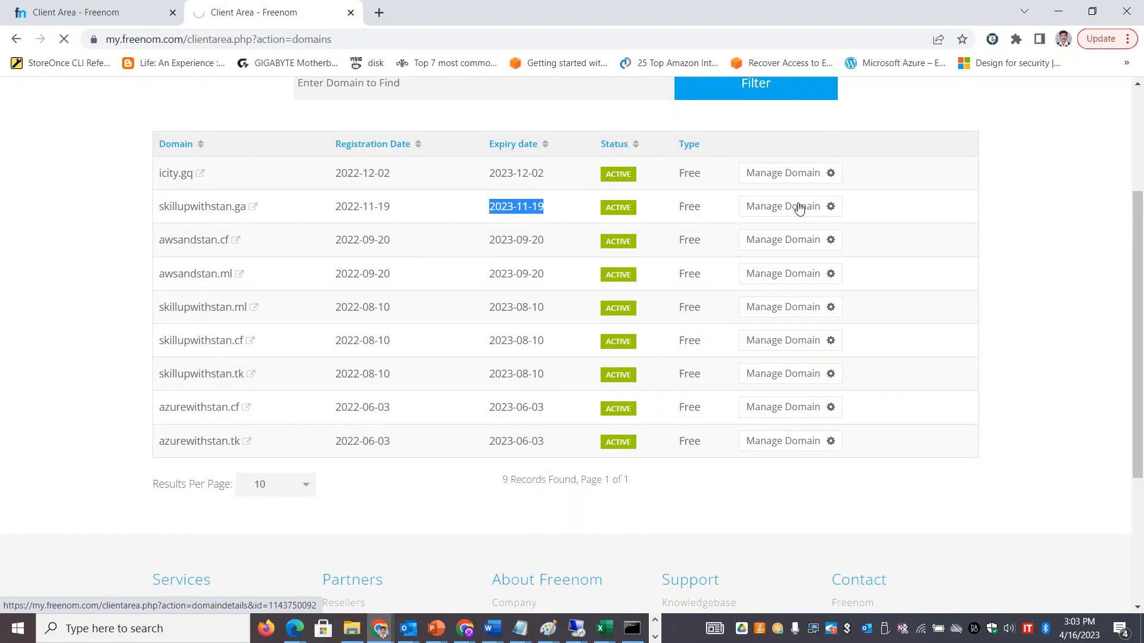
Step: Switch to the hosted Stan's Café page, copy its web address, and return to the Freenom window
key("alt+Tab")
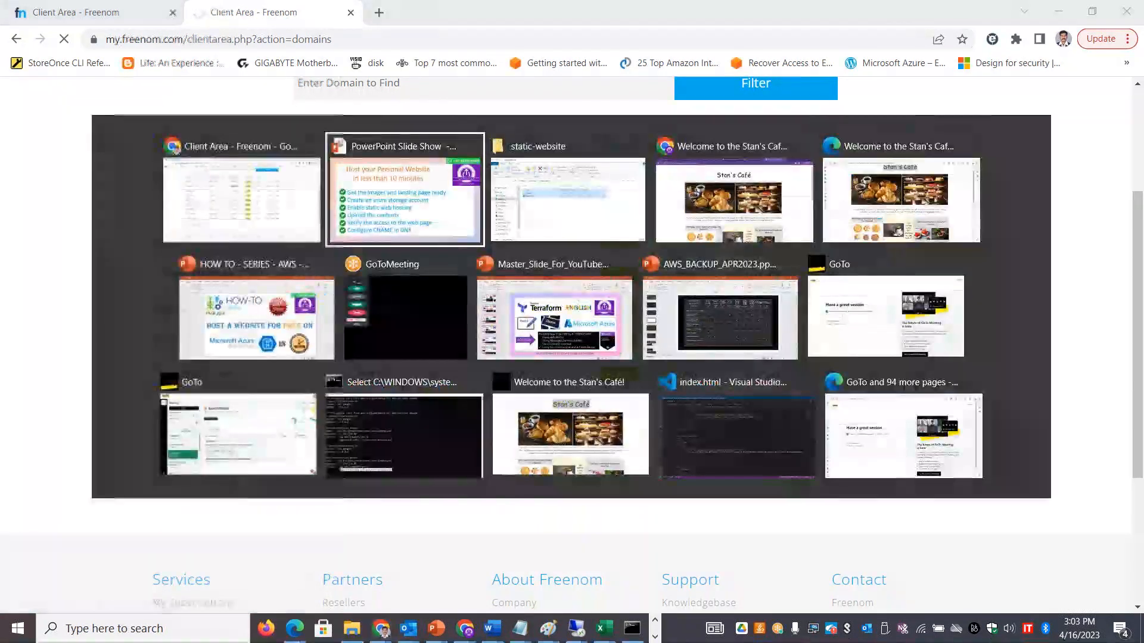
key("alt+Tab")
key("alt+Tab")
key("alt+Tab")
key("alt+Tab")
key("alt+shift+Tab")
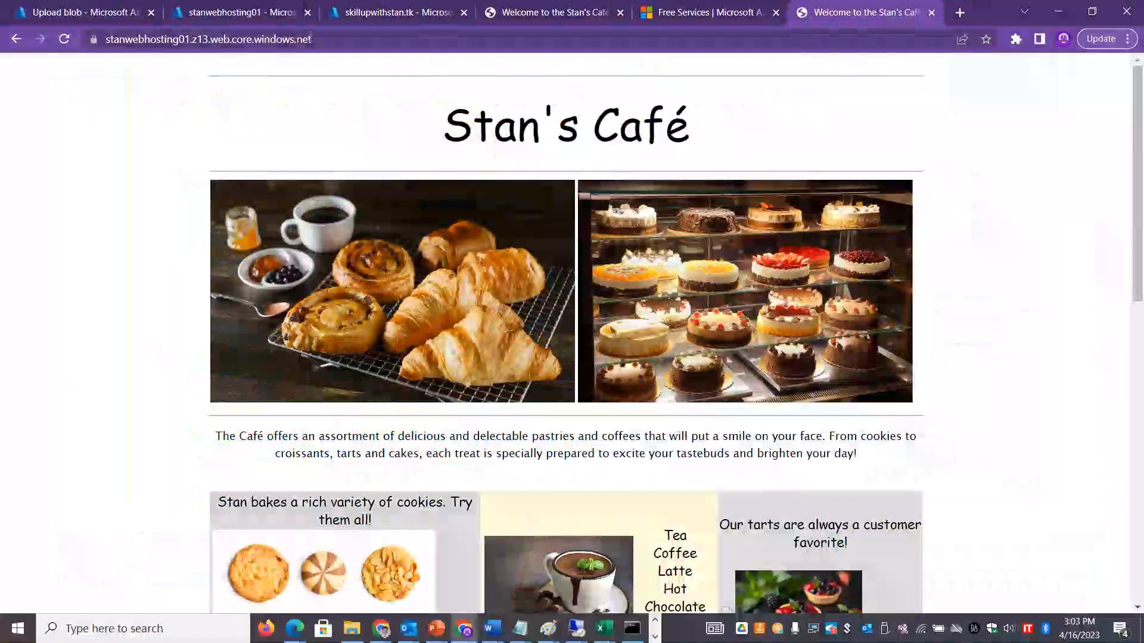
left_click_drag(317, 38, 108, 44)
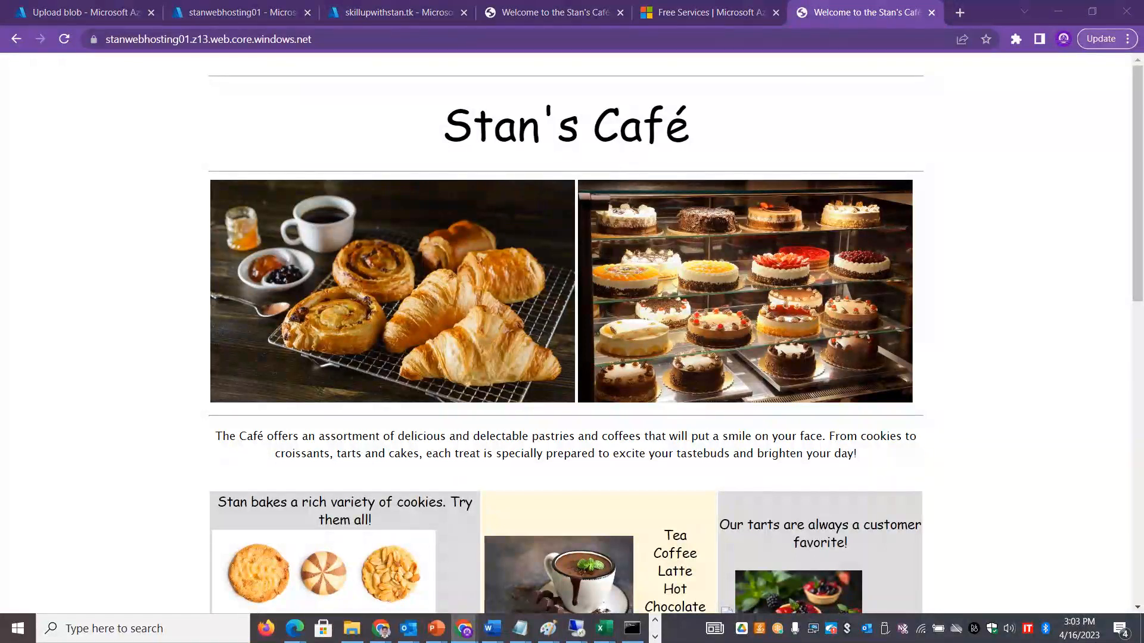
key("alt+Tab")
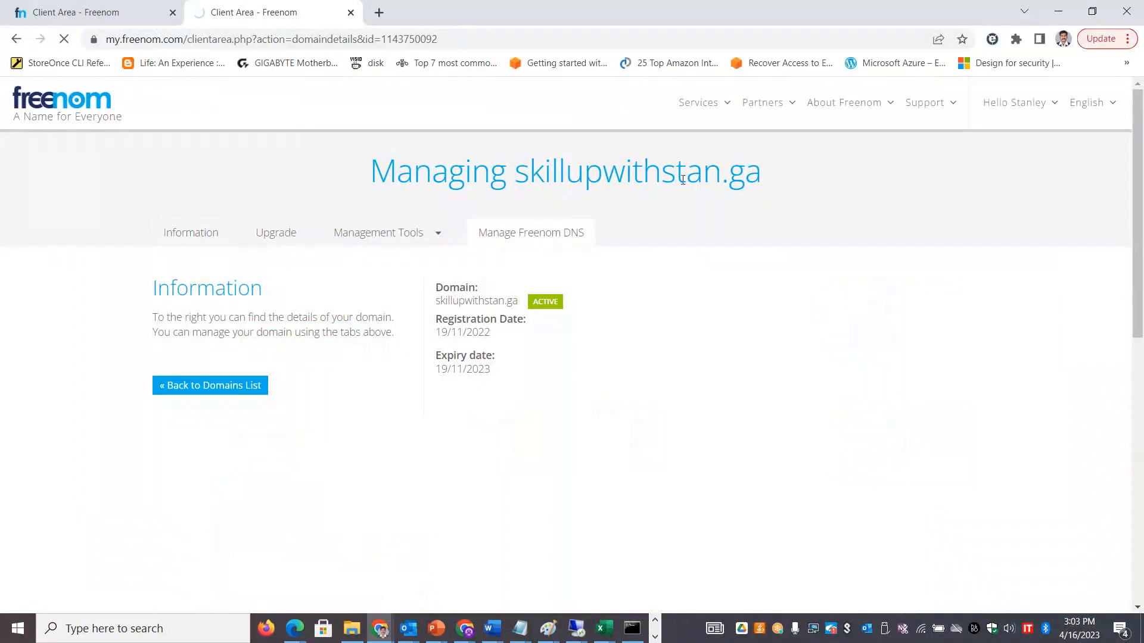
left_click(497, 241)
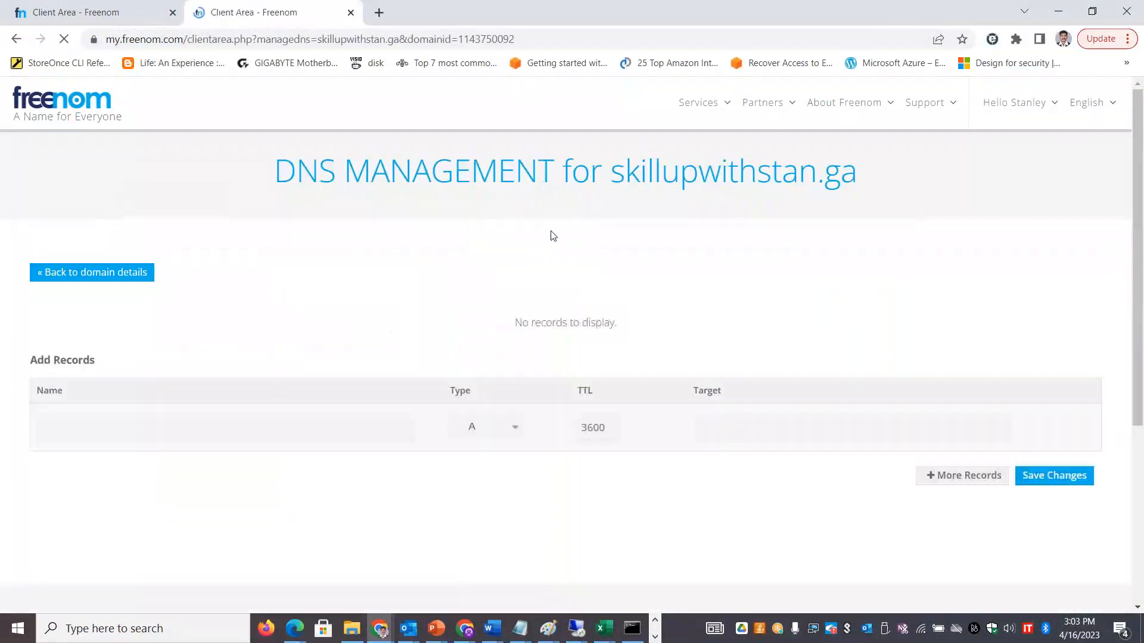
left_click(512, 429)
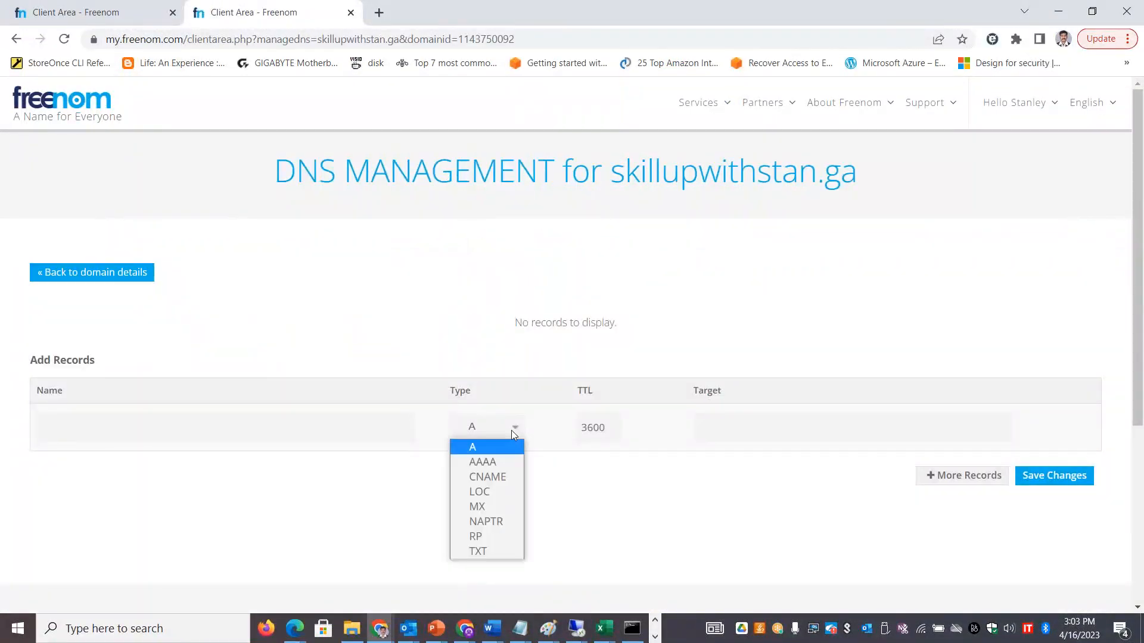
left_click(491, 478)
left_click(266, 428)
type("w")
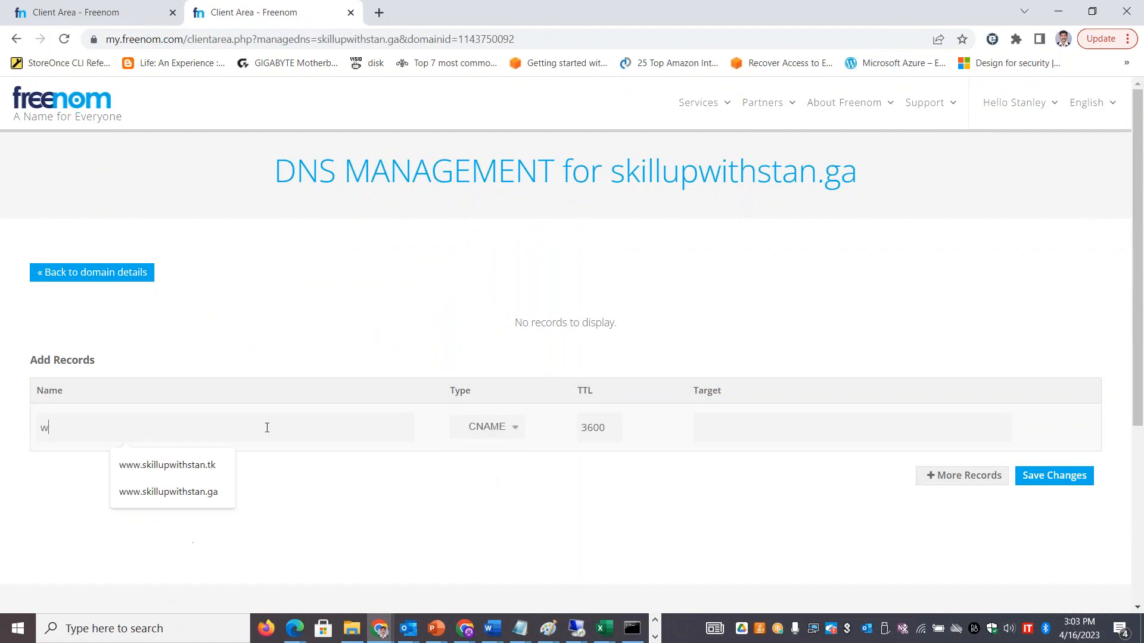
type("ww.skillupwithstan.ga")
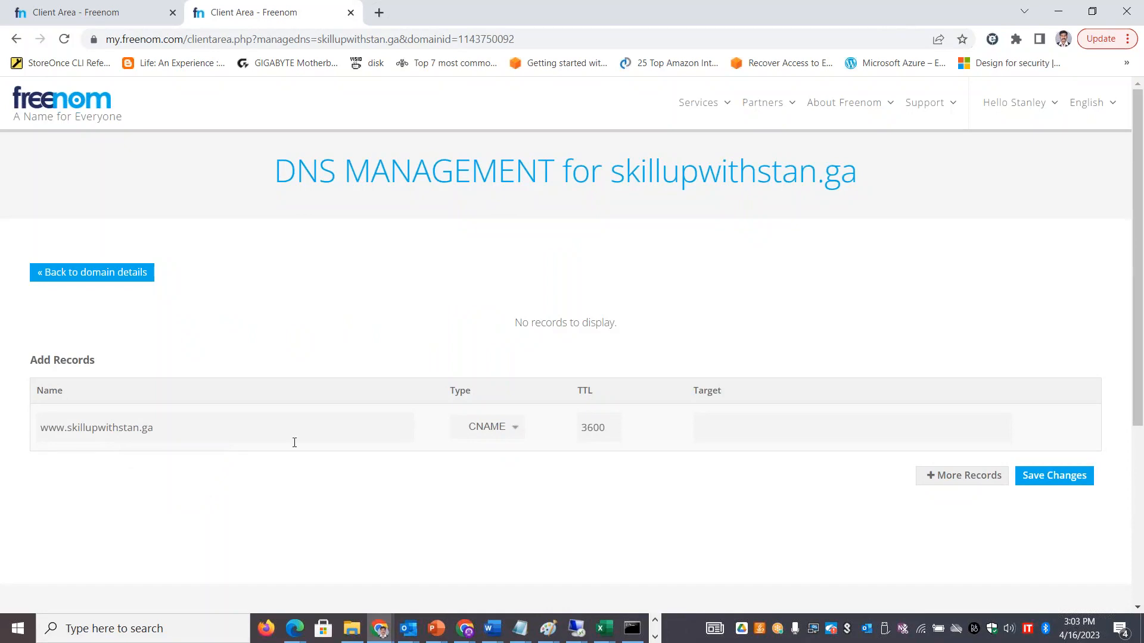
left_click(798, 429)
type("https://stanwebhosting01.z13.web.core.windows.net/")
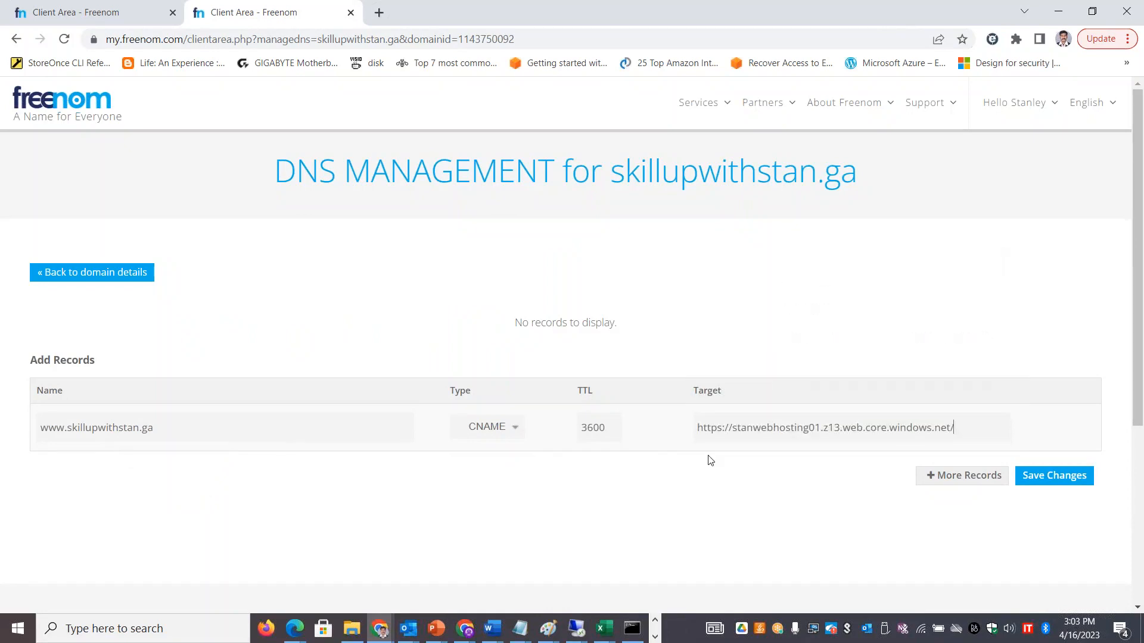
key("BackSpace")
key("BackSpace")
key("BackSpace")
key("BackSpace")
key("BackSpace")
key("BackSpace")
key("BackSpace")
key("BackSpace")
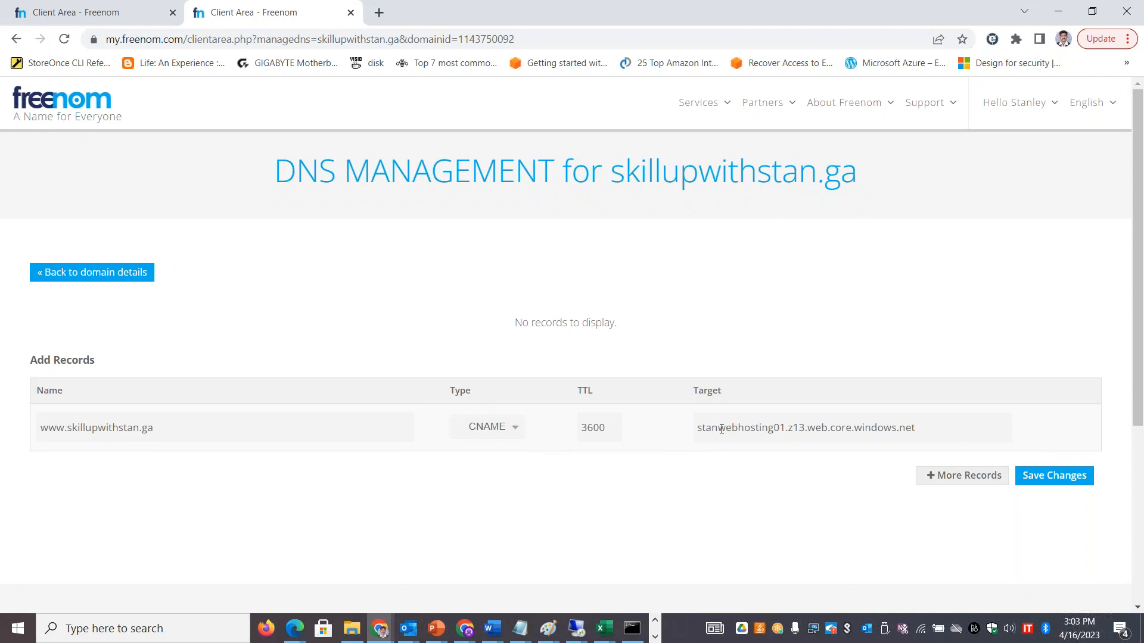
Step: Switch to the Azure portal tab showing stanwebhosting01's Static website settings and go to the portal home page
key("alt+Tab")
key("alt+Tab")
key("alt+Tab")
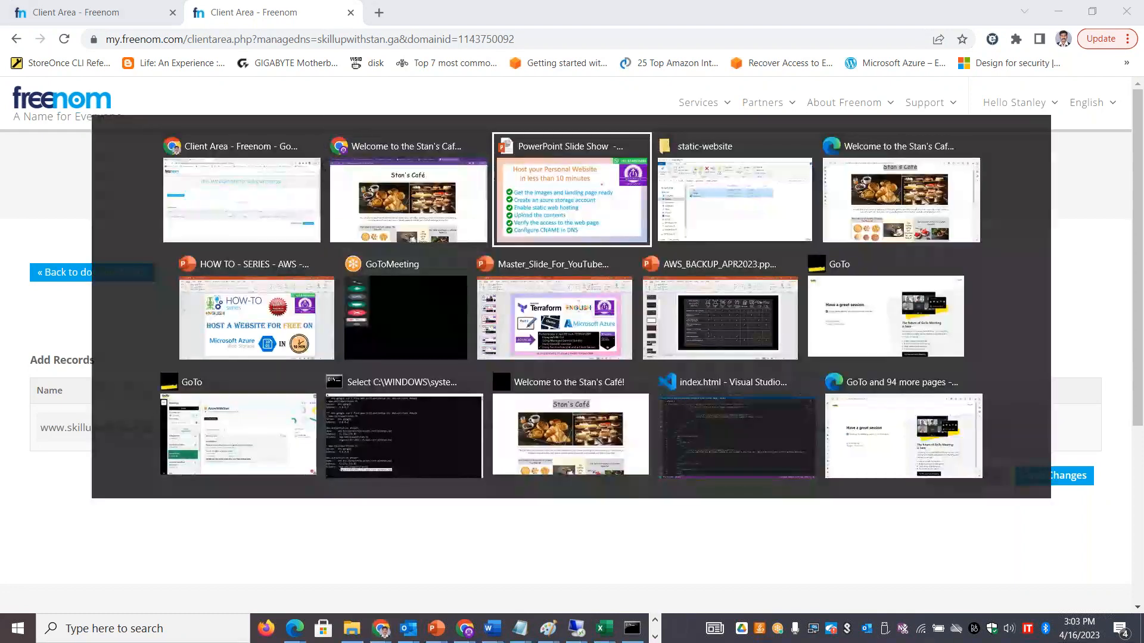
key("alt+shift+Tab")
key("alt+shift+Tab")
key("alt+shift+Tab")
key("alt+Tab")
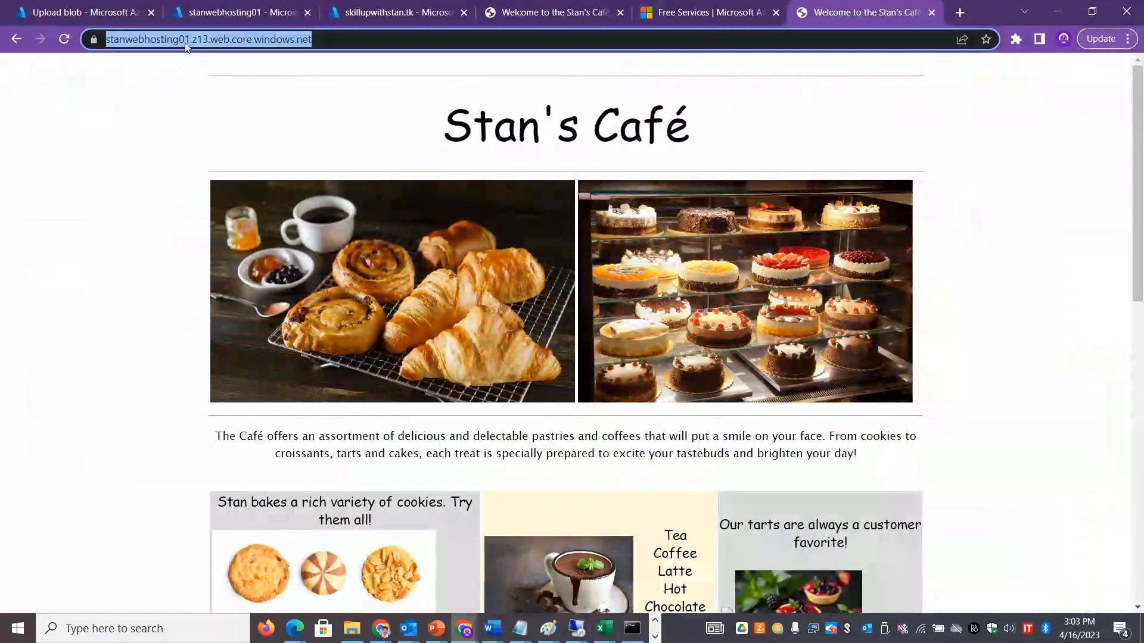
left_click(194, 14)
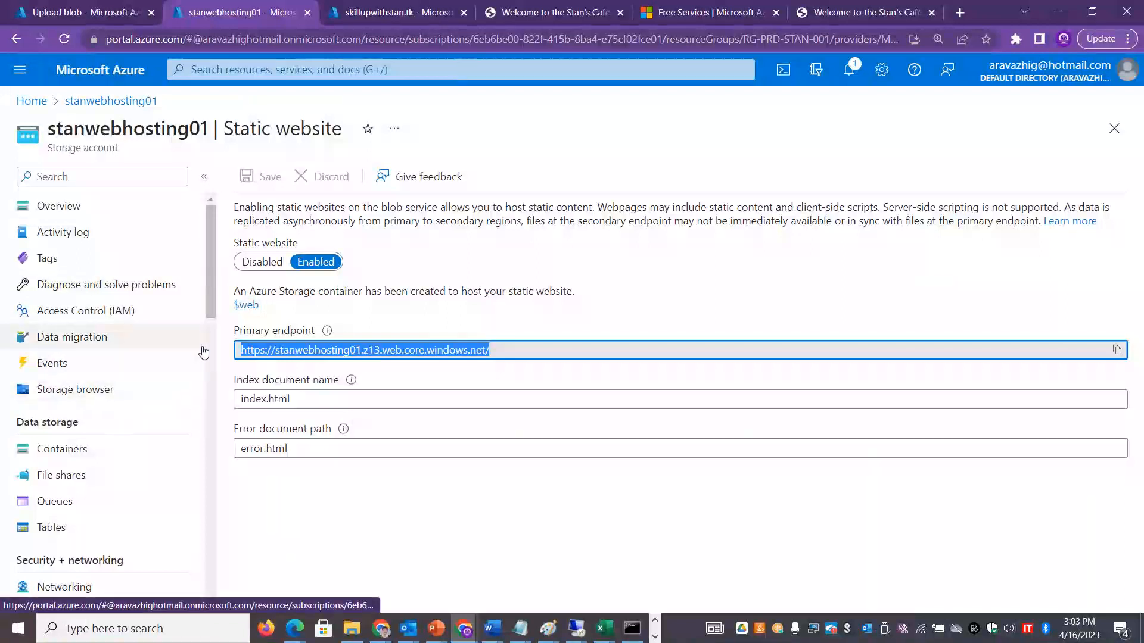
left_click(35, 103)
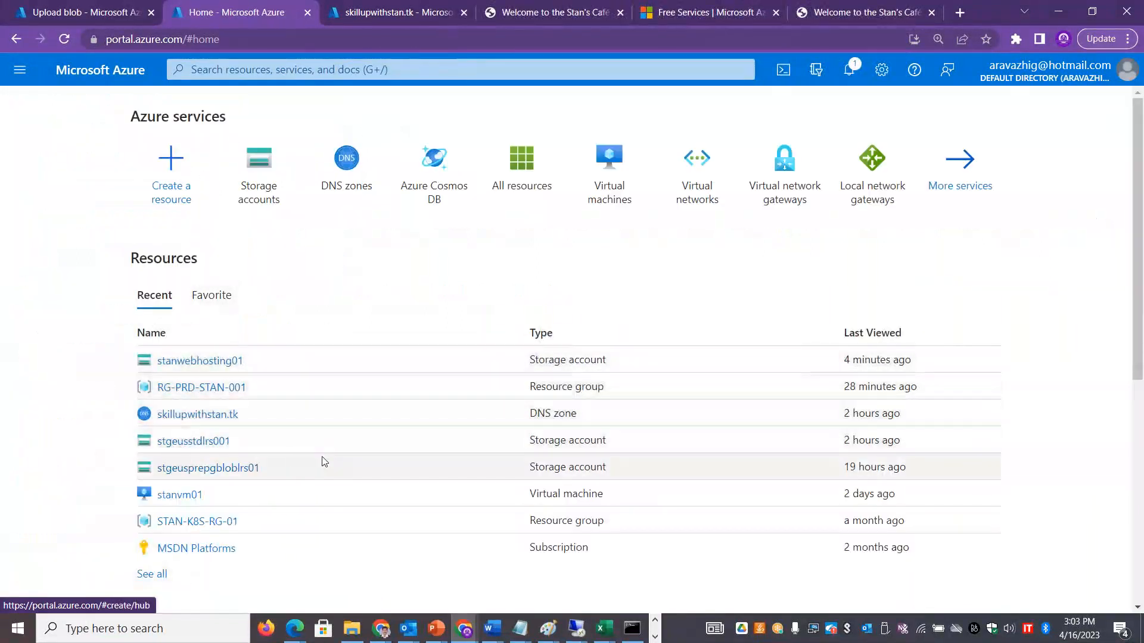
Step: Open the Custom domain settings in storage account stgeusstdlrs001's Networking section and check the configured domain name
left_click(215, 442)
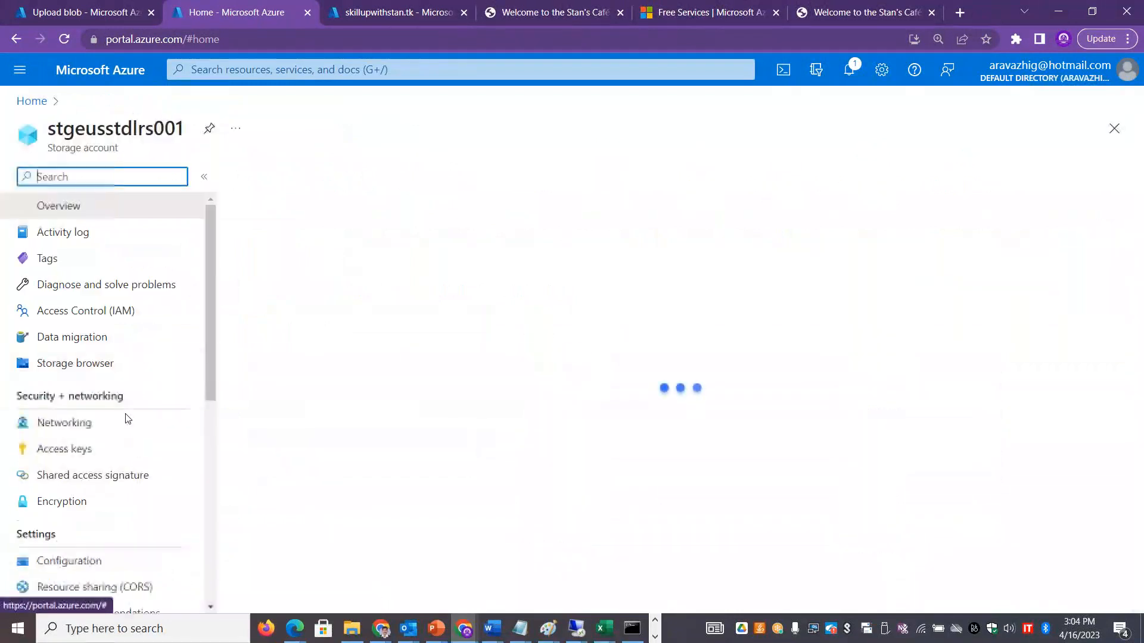
left_click(91, 586)
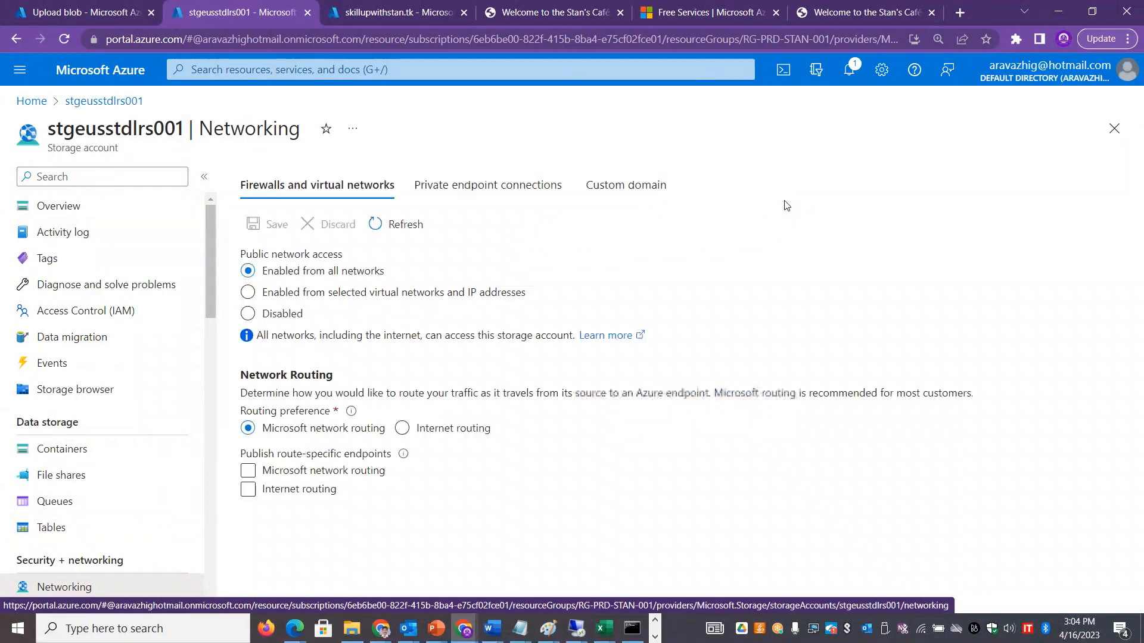
left_click(626, 185)
left_click(358, 428)
left_click_drag(357, 428, 242, 430)
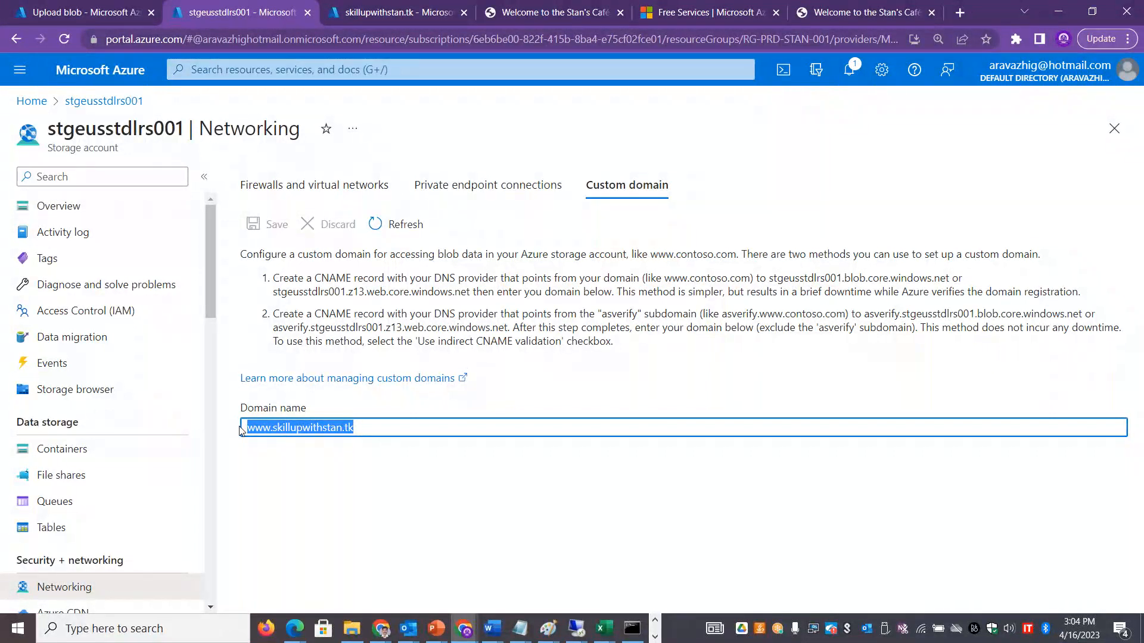
Step: Read the two CNAME methods for custom domains, comparing their endpoints, the asverify subdomain and the downtime notes
double_click(331, 277)
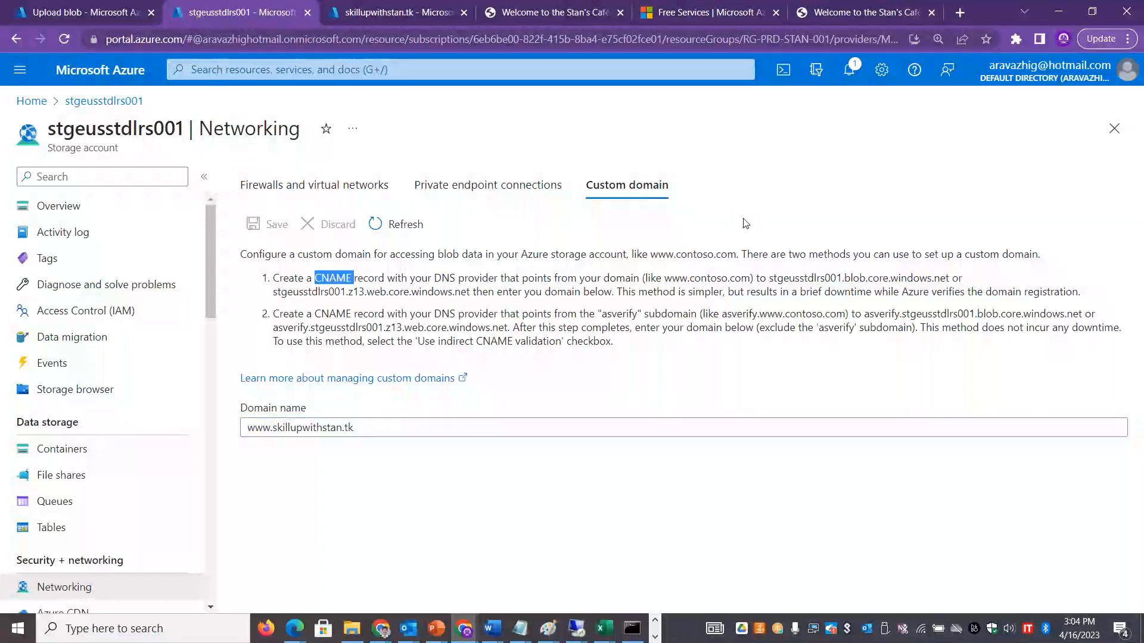
left_click_drag(665, 278, 982, 271)
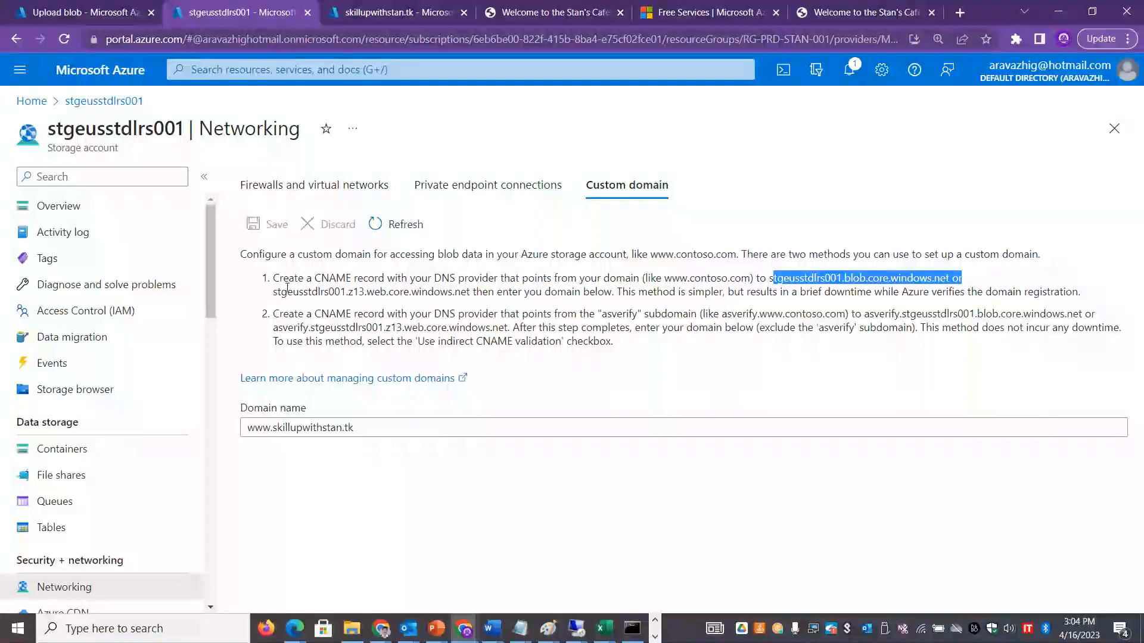
left_click_drag(287, 291, 461, 292)
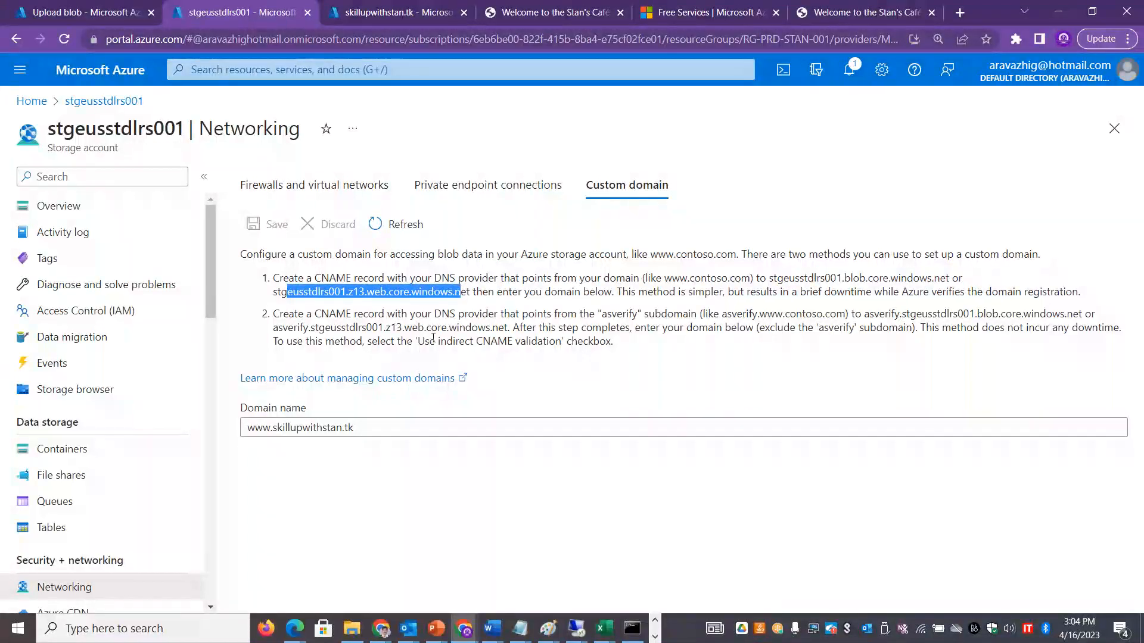
double_click(626, 314)
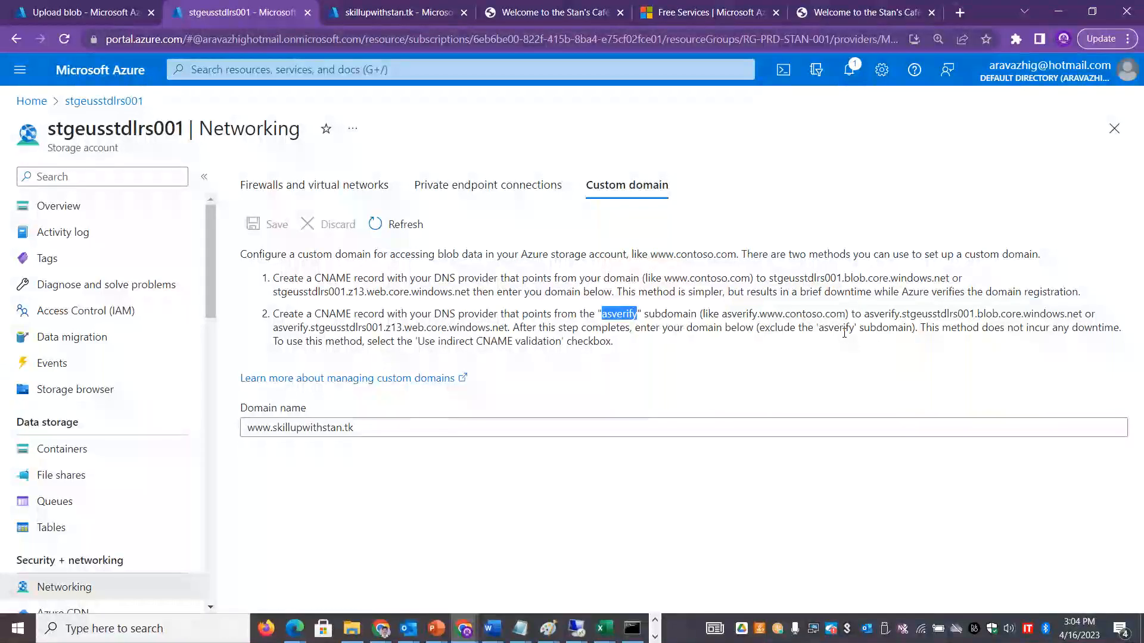
left_click_drag(950, 329, 1065, 331)
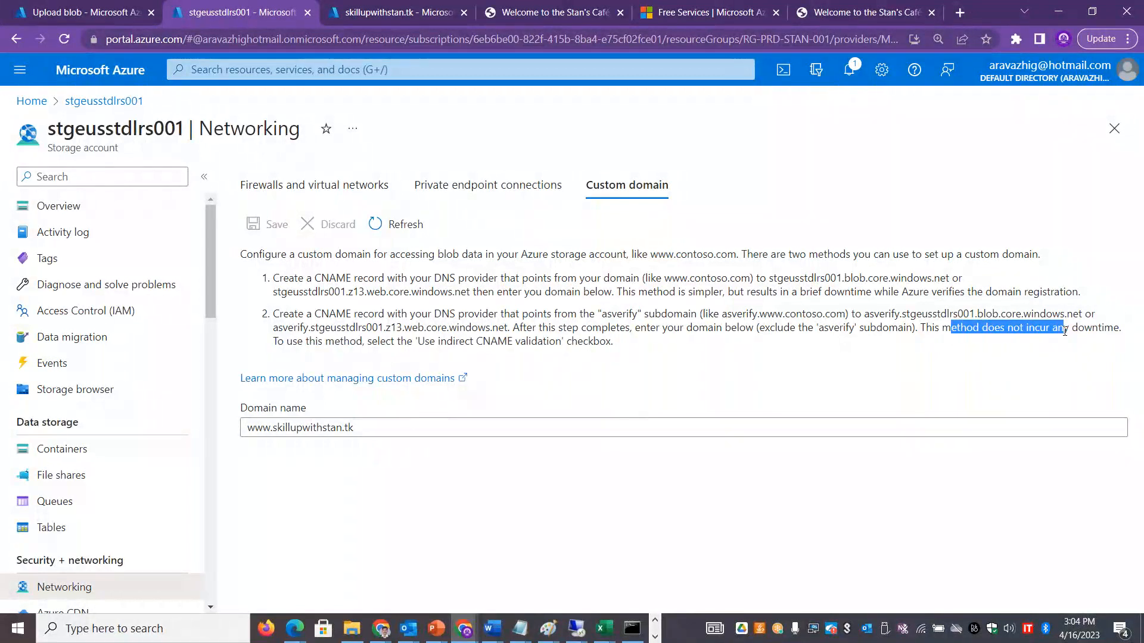
left_click_drag(704, 292, 931, 296)
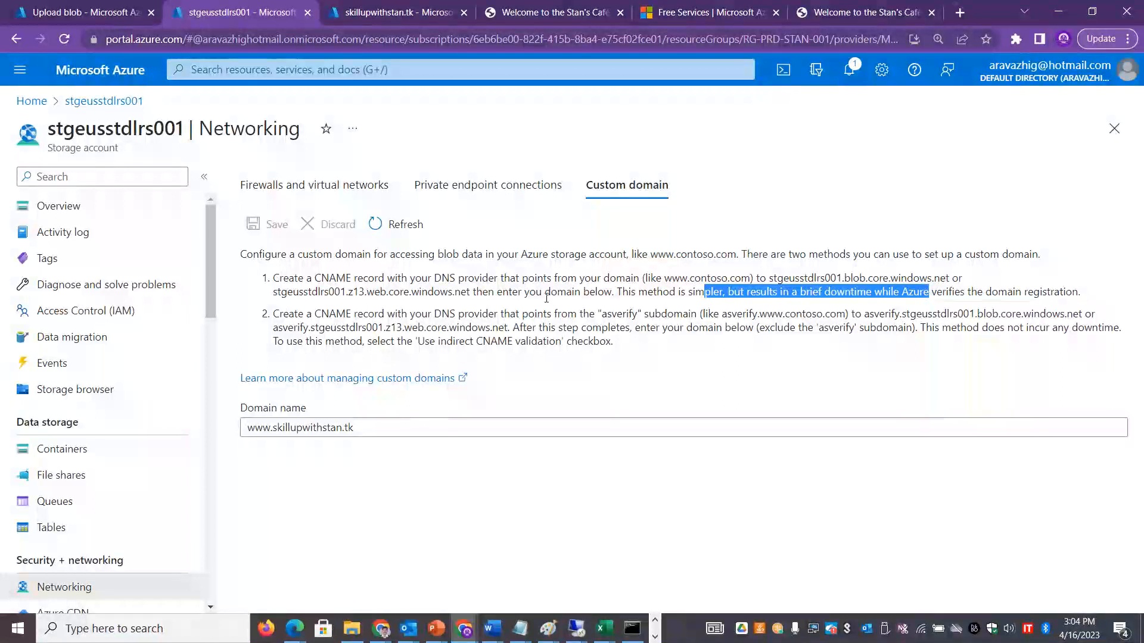
Step: Note the asverify subdomain in the second CNAME method, then reopen the skillupwithstan.tk zone from the DNS zones list
left_click_drag(600, 314, 638, 320)
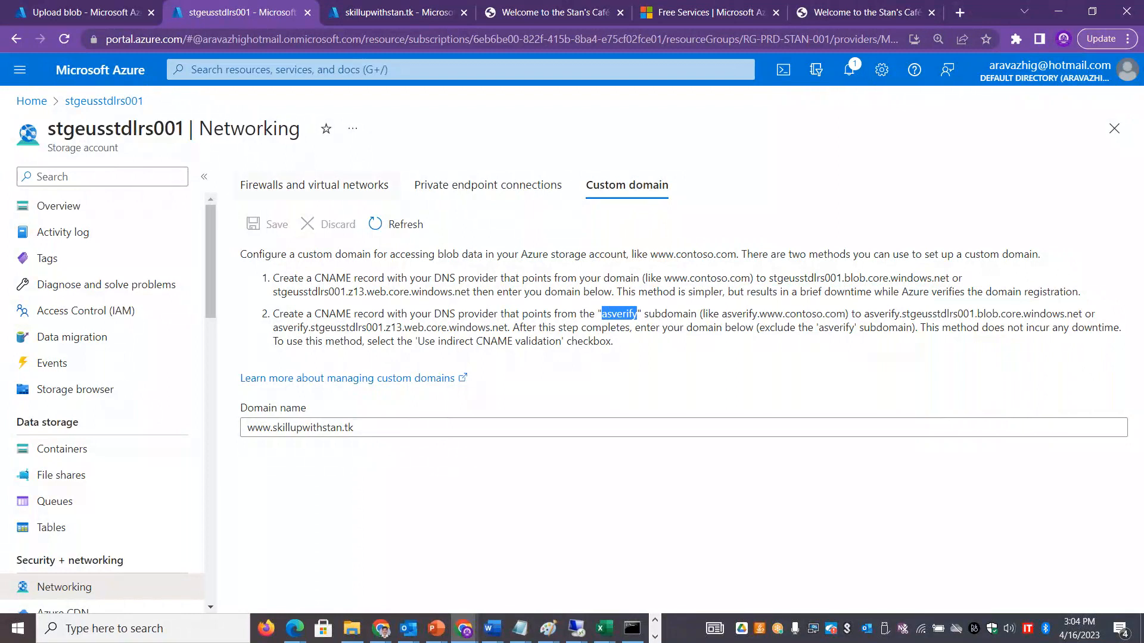
left_click(397, 12)
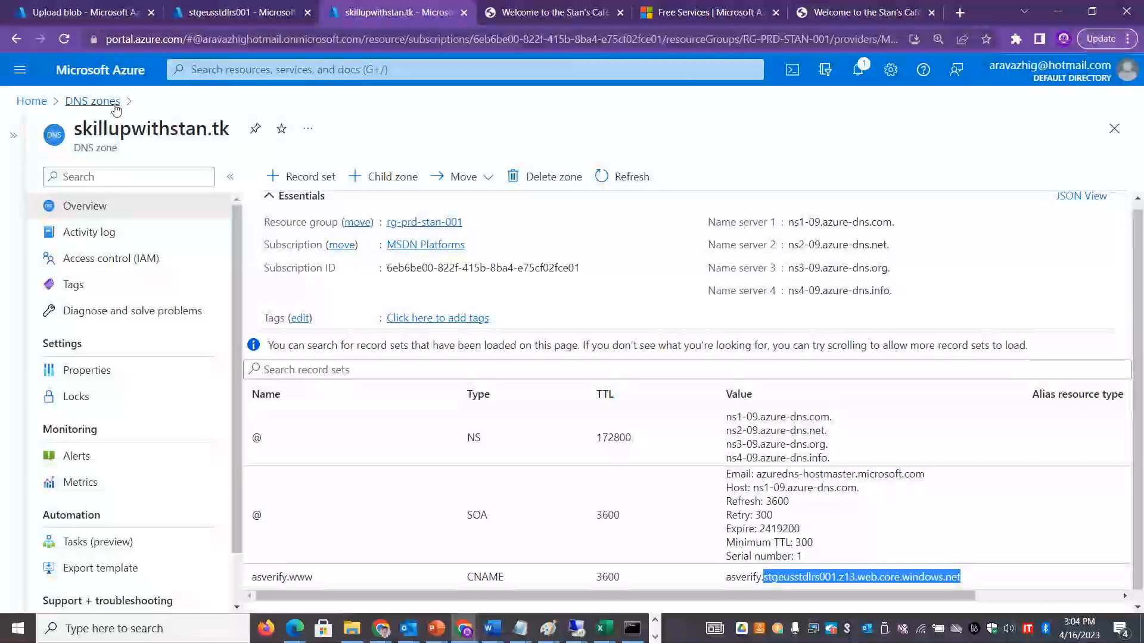
left_click(116, 103)
left_click(107, 308)
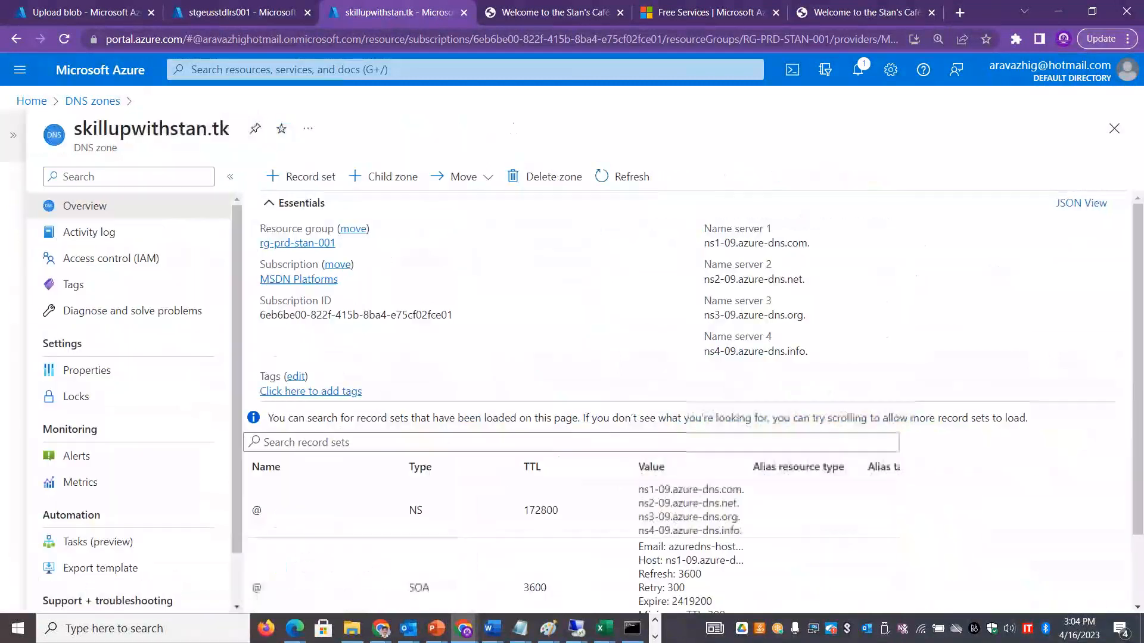
Step: Resize the record set columns to show full values and check the asverify.www CNAME record's target in the skillupwithstan.tk zone
double_click(253, 589)
left_click_drag(238, 129, 73, 131)
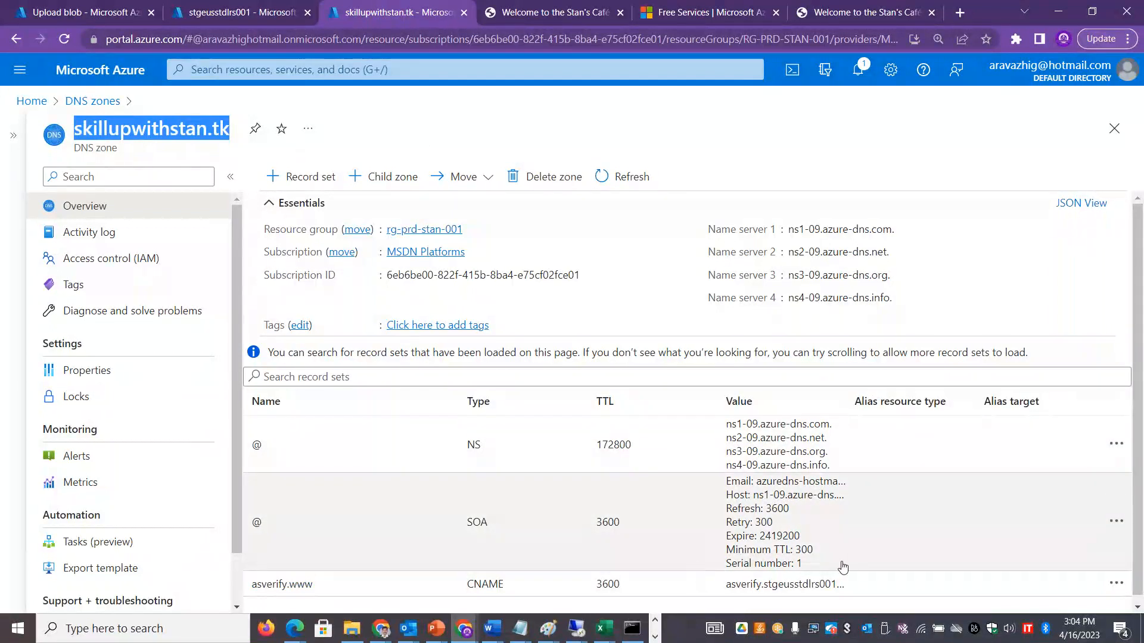
left_click_drag(846, 401, 1000, 419)
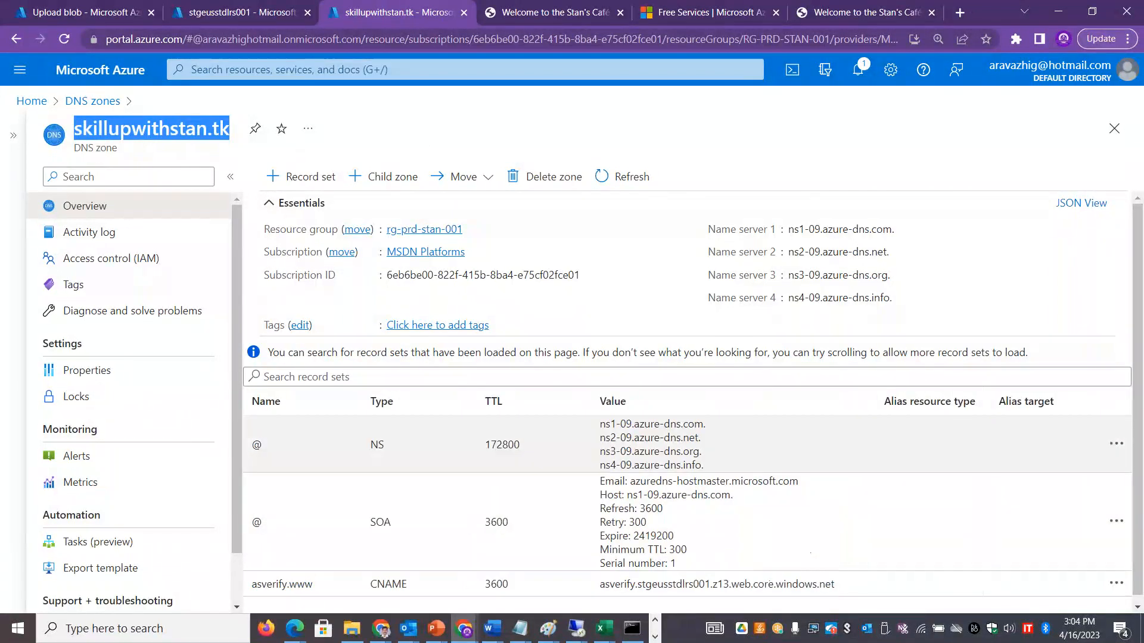
left_click_drag(871, 598, 590, 599)
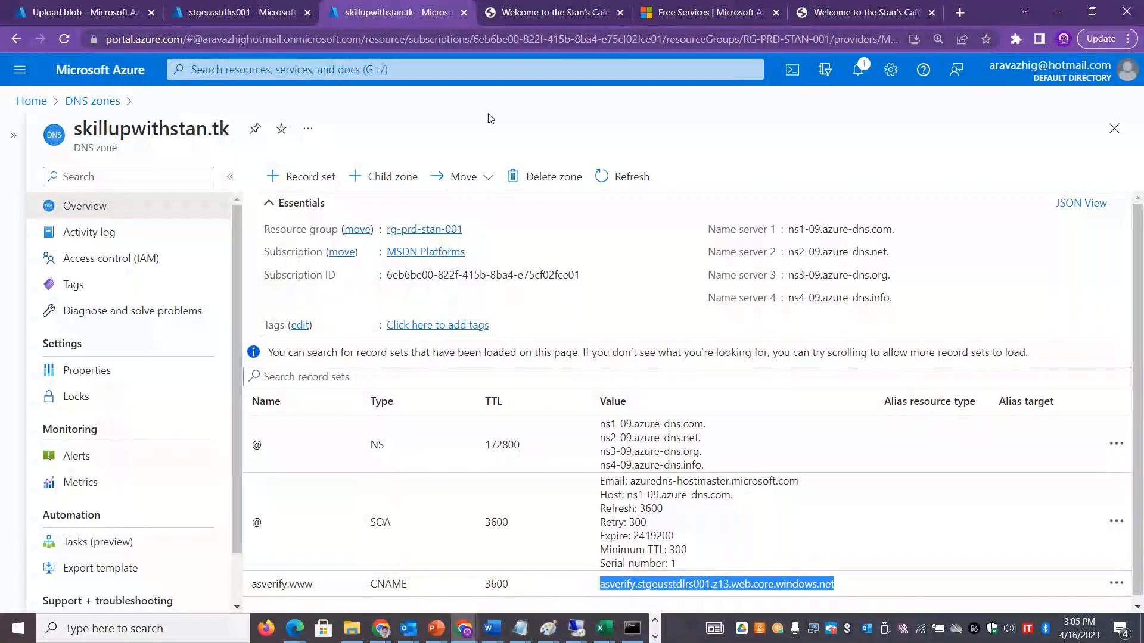
left_click(528, 13)
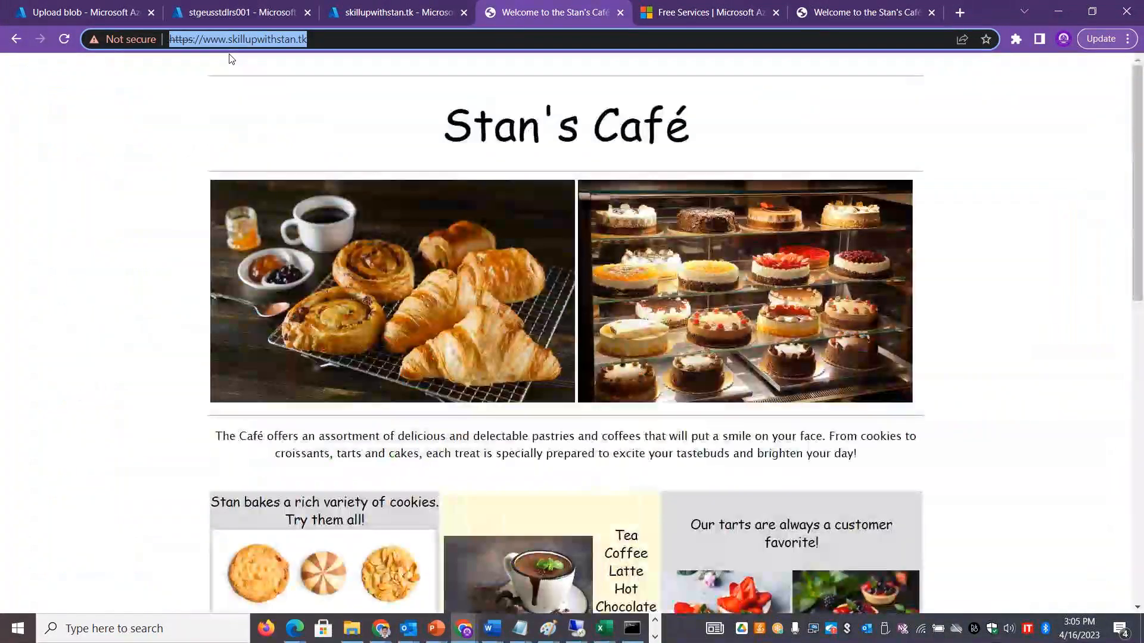
left_click_drag(448, 111, 752, 132)
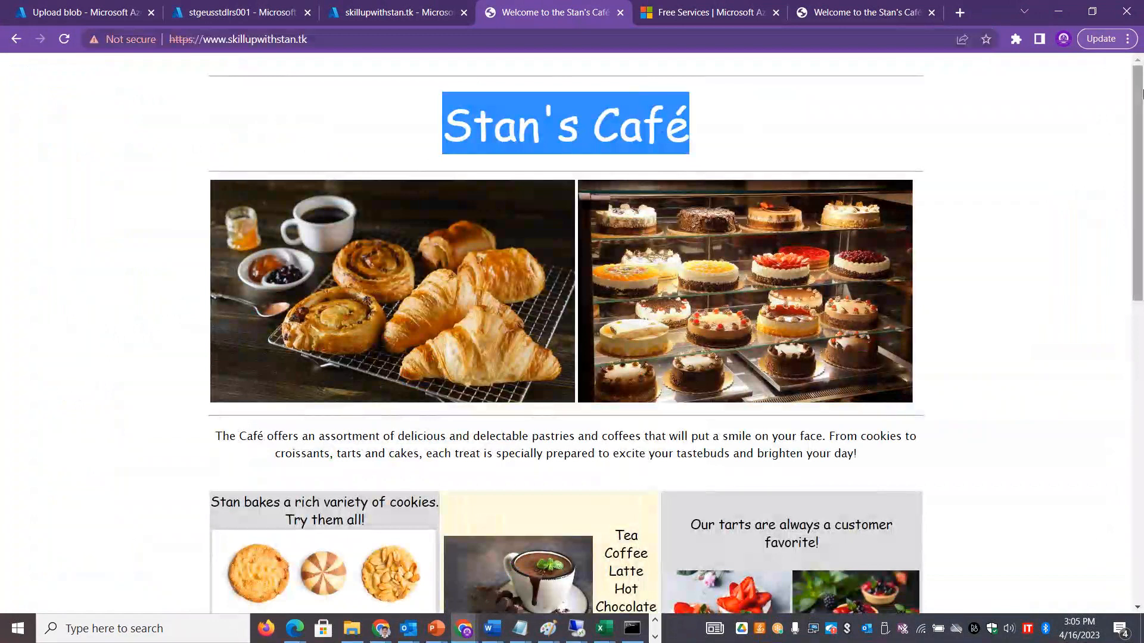
mouse_move(1138, 128)
left_mouse_down()
mouse_move(1141, 447)
mouse_move(1139, 146)
left_mouse_up()
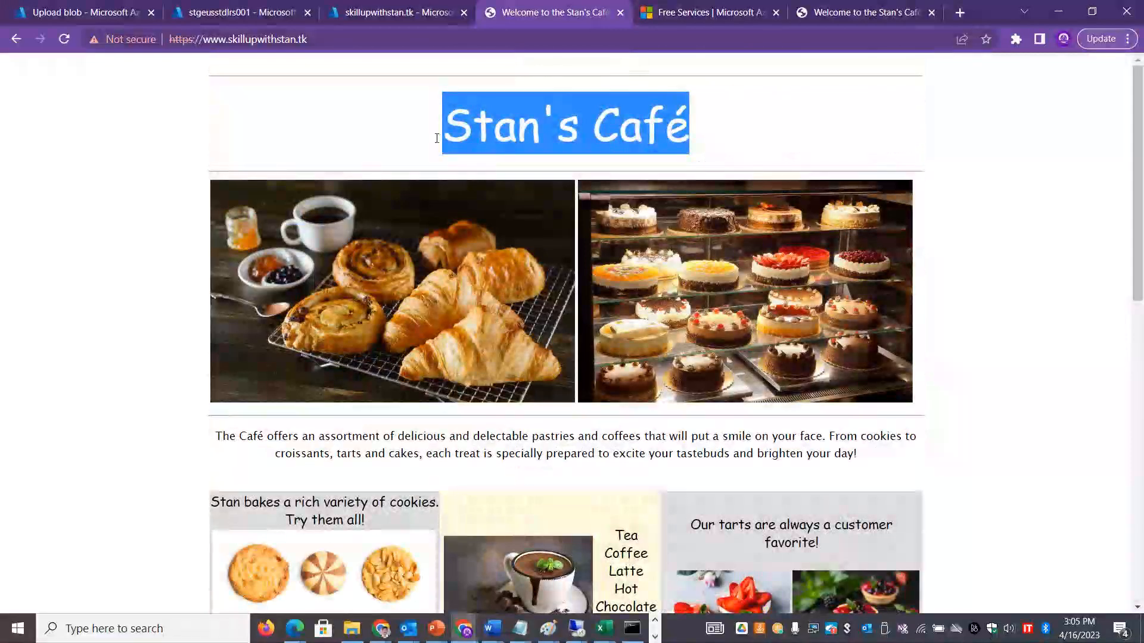